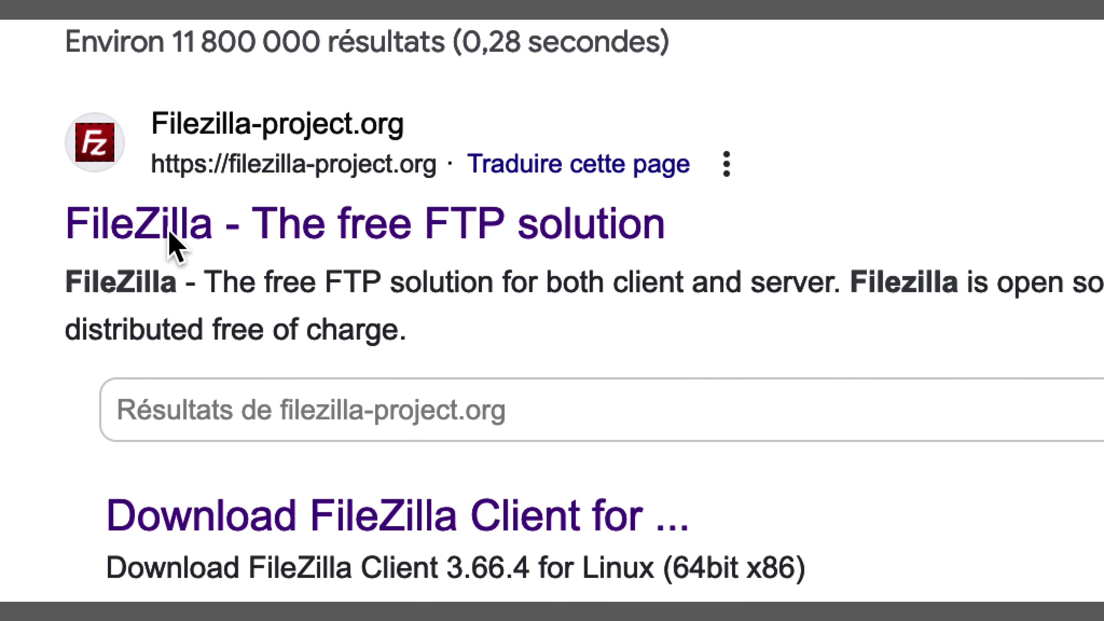
Open the FileZilla project homepage from the Google results and scroll to its quick download links.
click(167, 237)
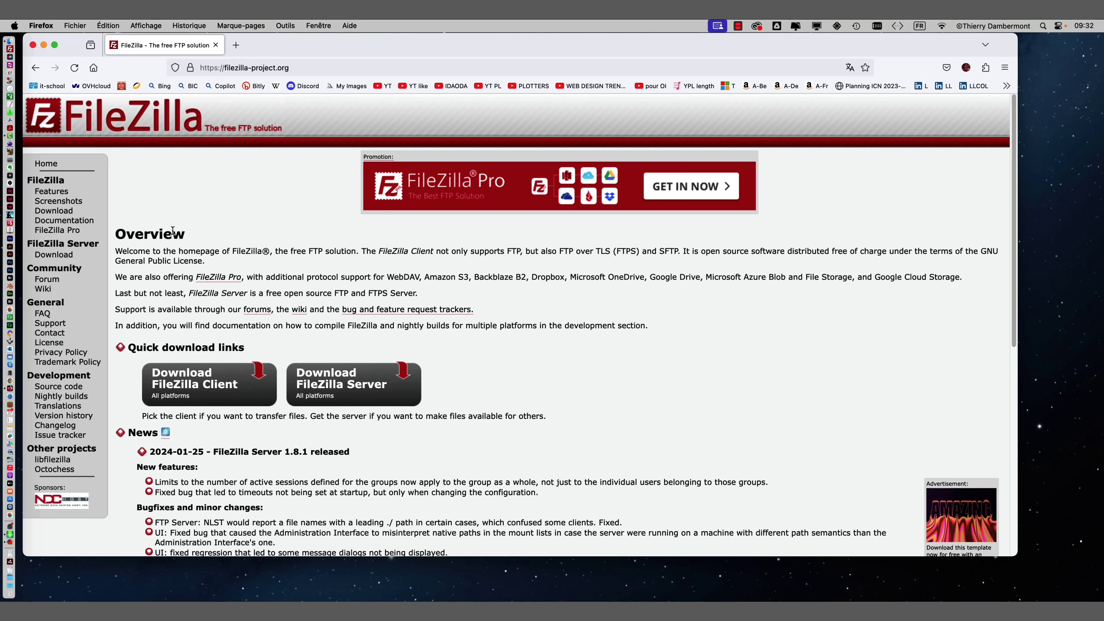
scroll(209, 287, down, 2)
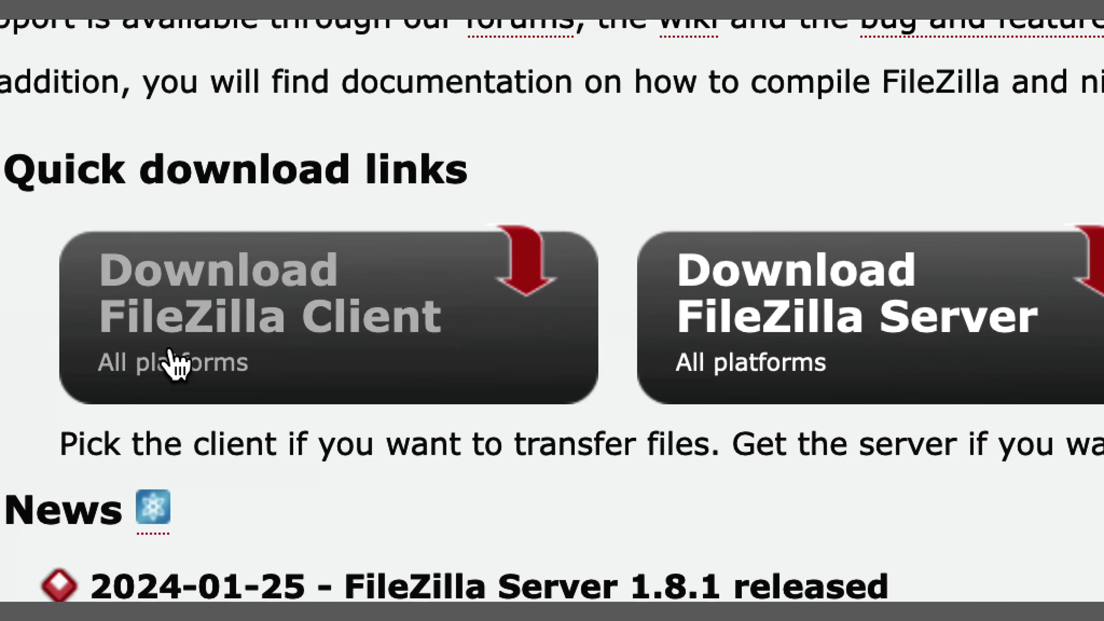
Download FileZilla Client 3.66.4 for macOS (Intel) from the Client download page.
click(172, 353)
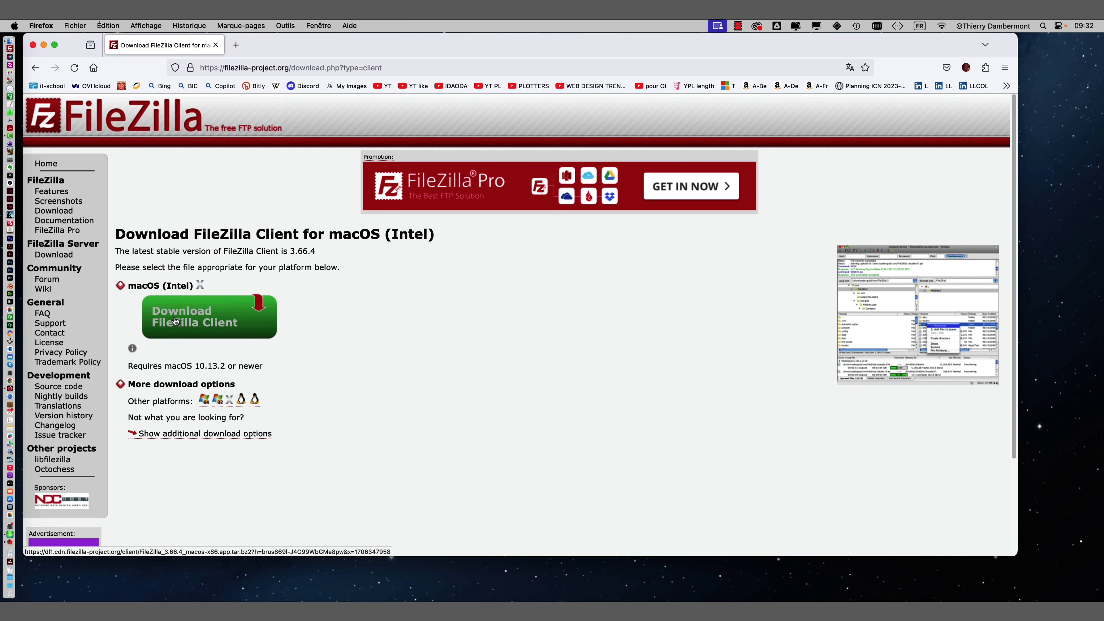
click(217, 326)
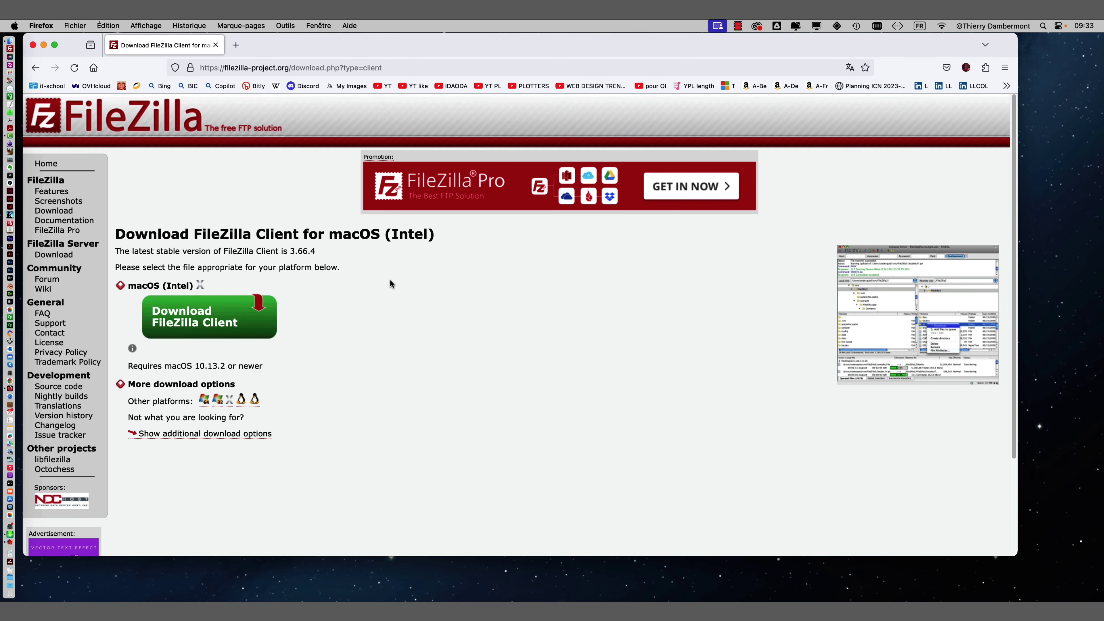
Hide Firefox and move the FileZilla Client window up and to the left.
key(super+m)
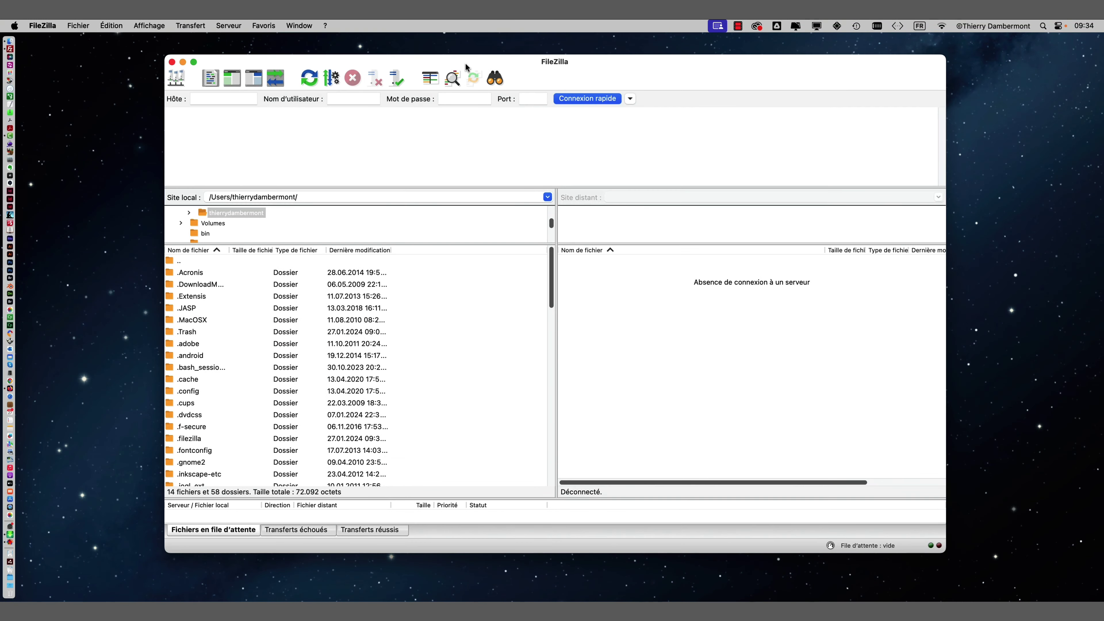
drag(466, 62, 426, 52)
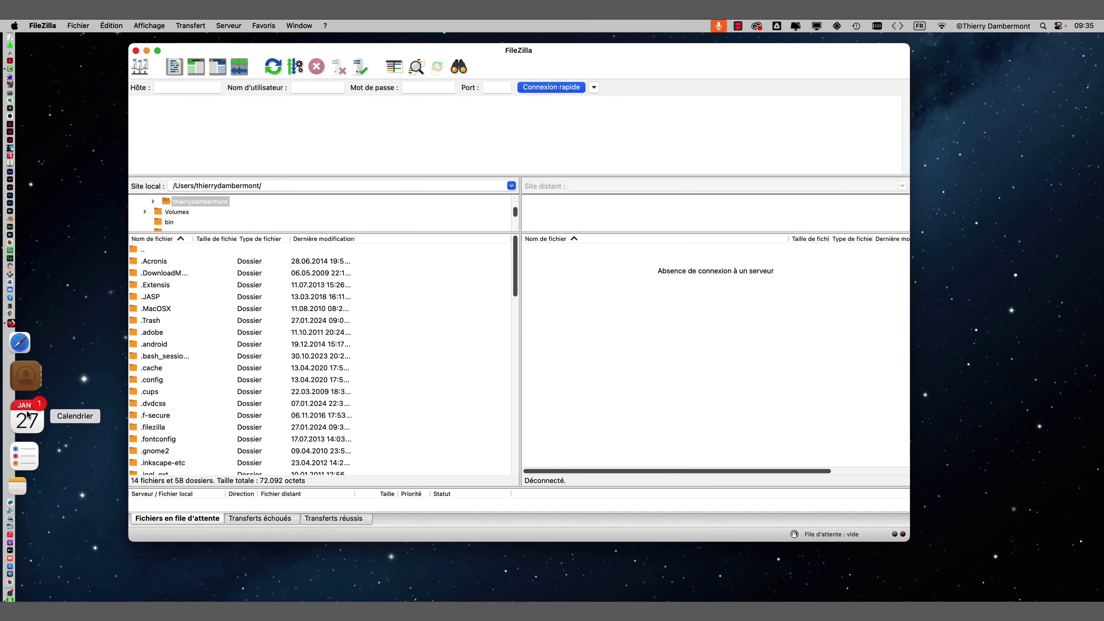
Switch back to Firefox to look up what FTP is on Google.
click(26, 386)
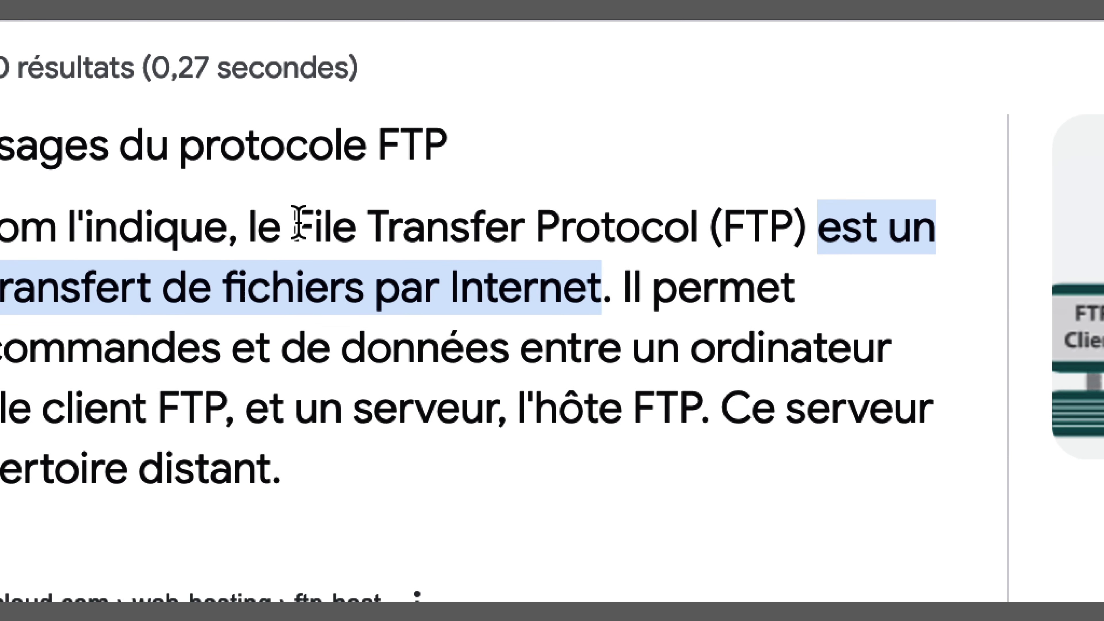
Highlight the File Transfer Protocol definition in the Google results.
drag(298, 222, 470, 226)
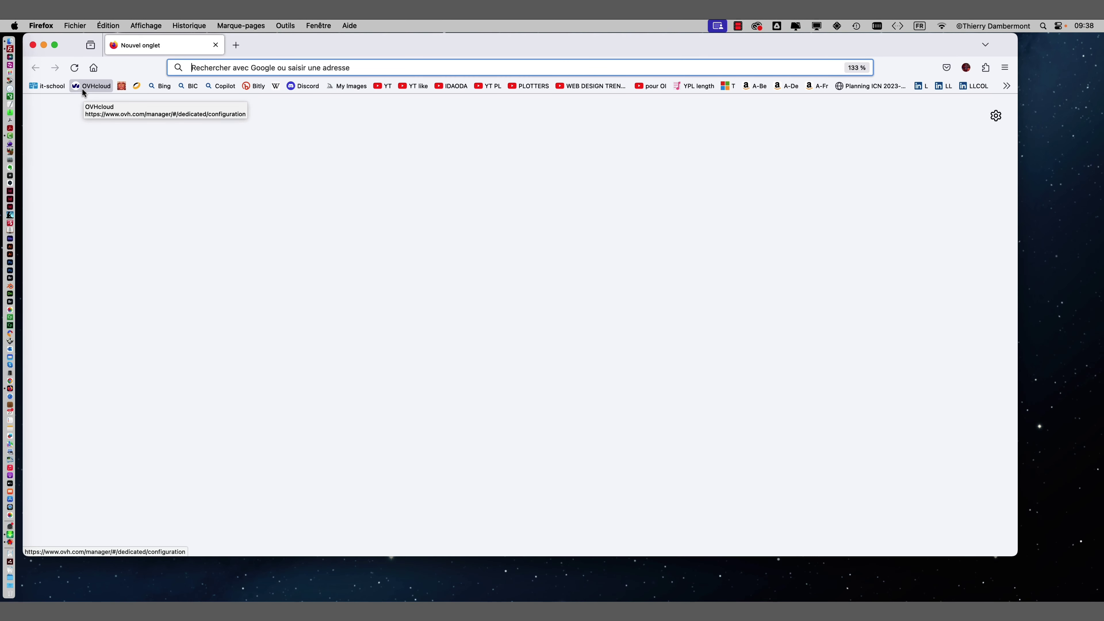
Open the OVHcloud login page from the bookmark and fill in the customer identifier.
click(82, 88)
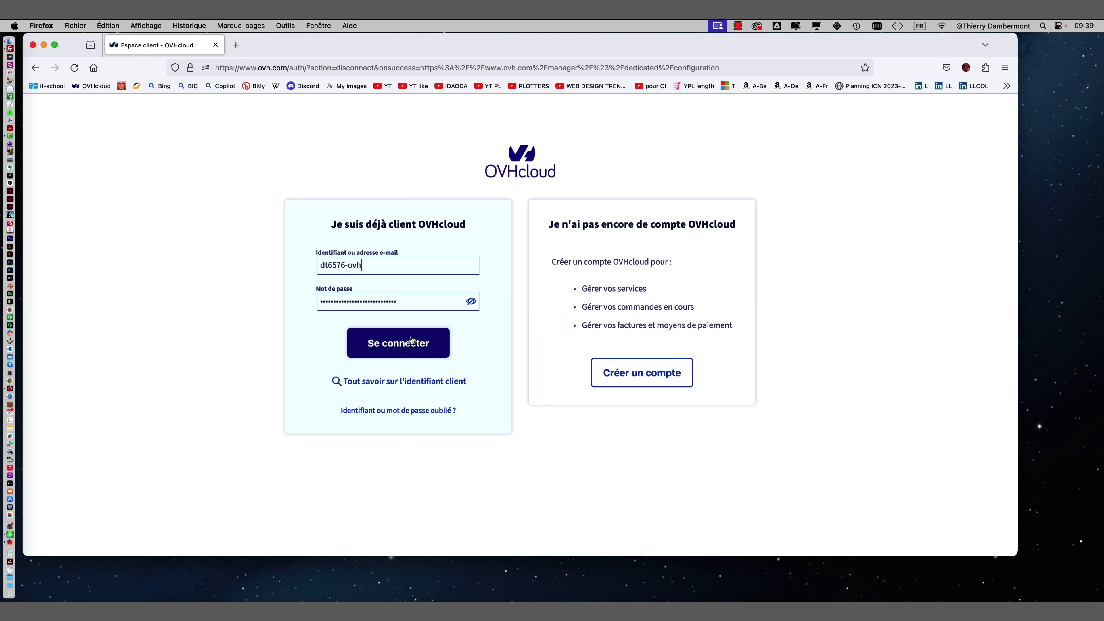
click(369, 267)
Submit the login, confirm the two-step verification code, and continue without accepting cookies.
click(384, 339)
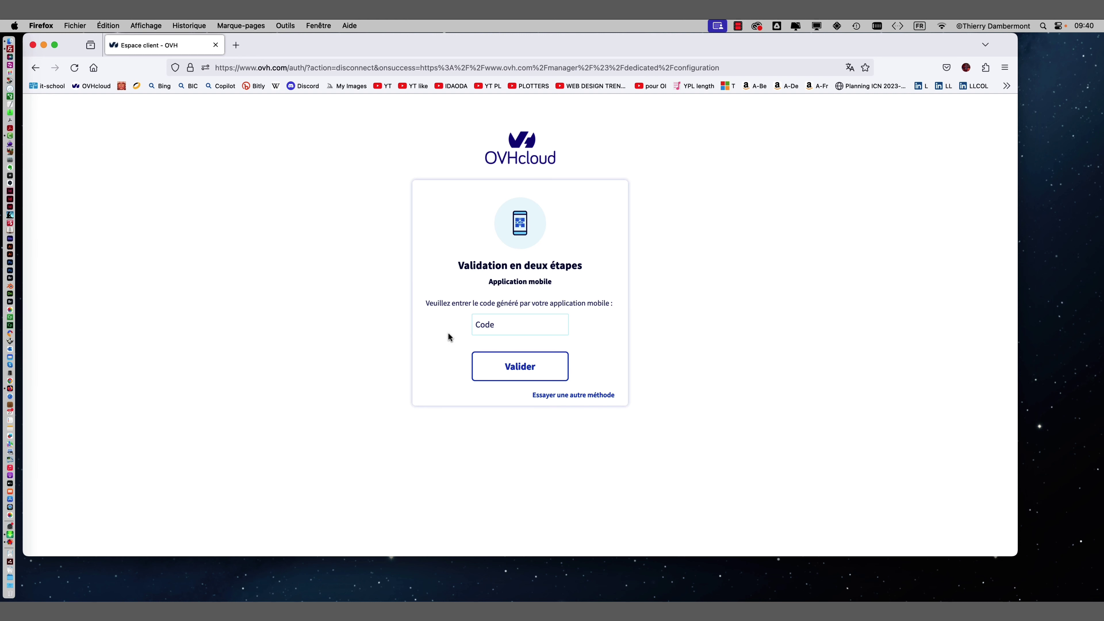
click(524, 330)
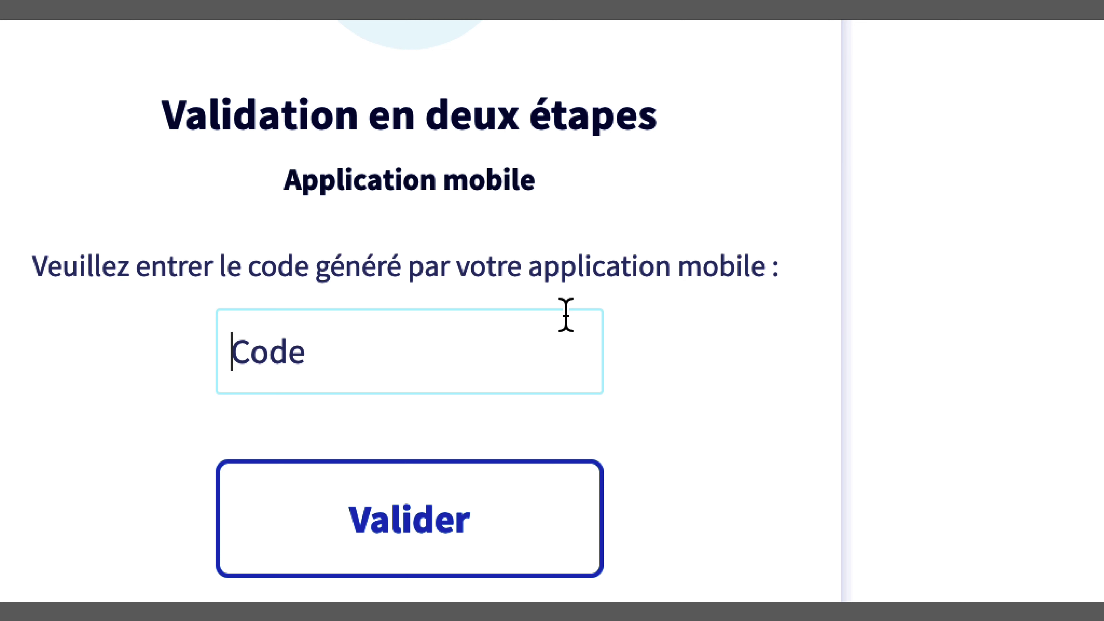
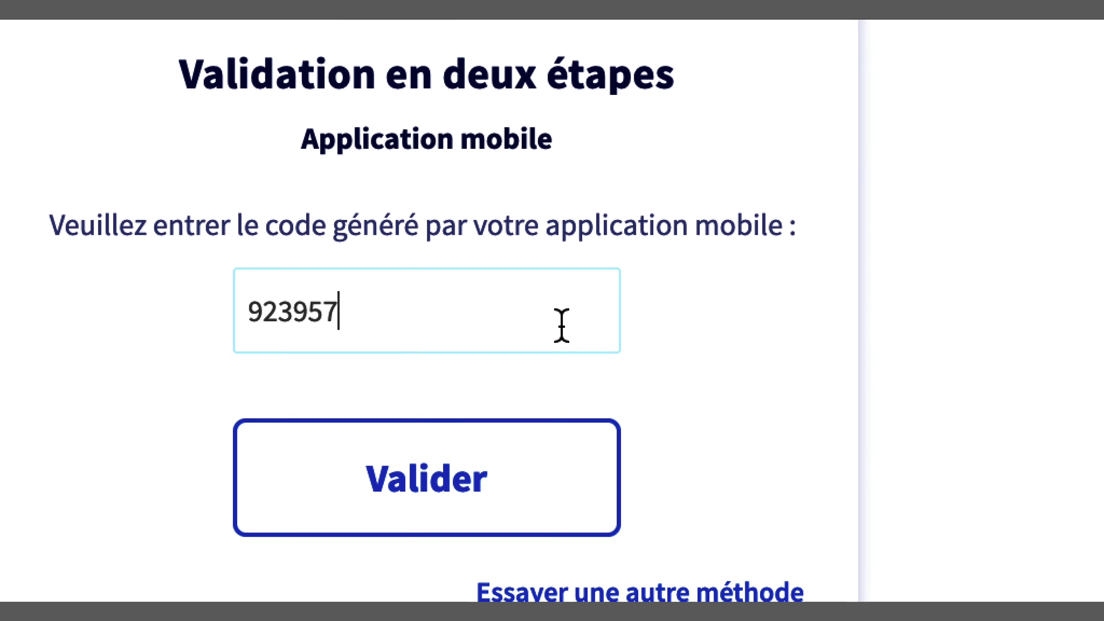
click(539, 353)
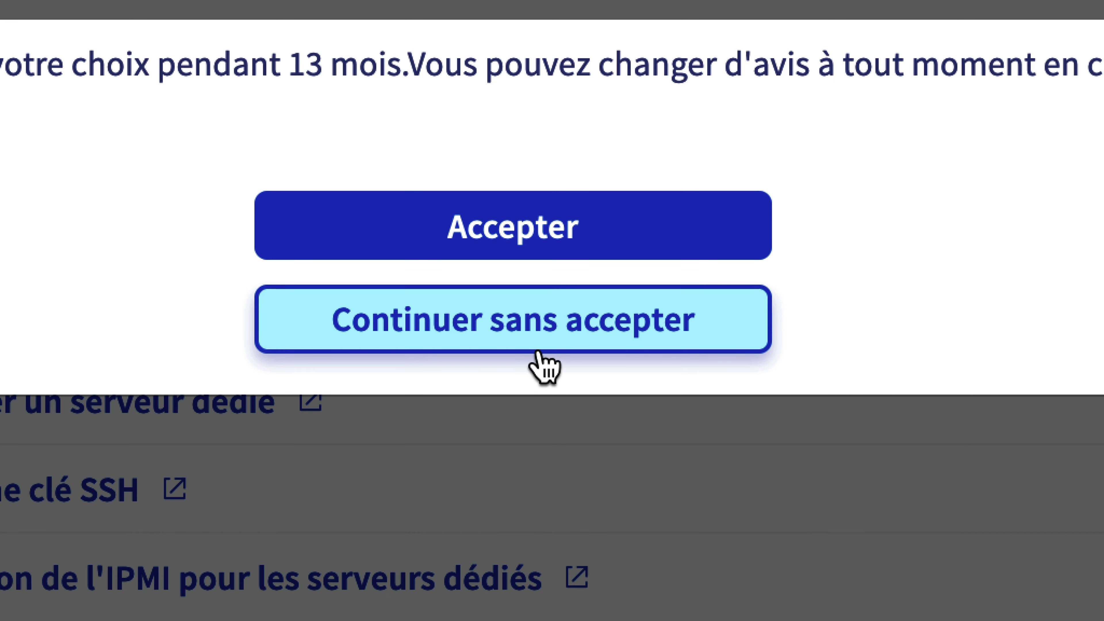
click(539, 351)
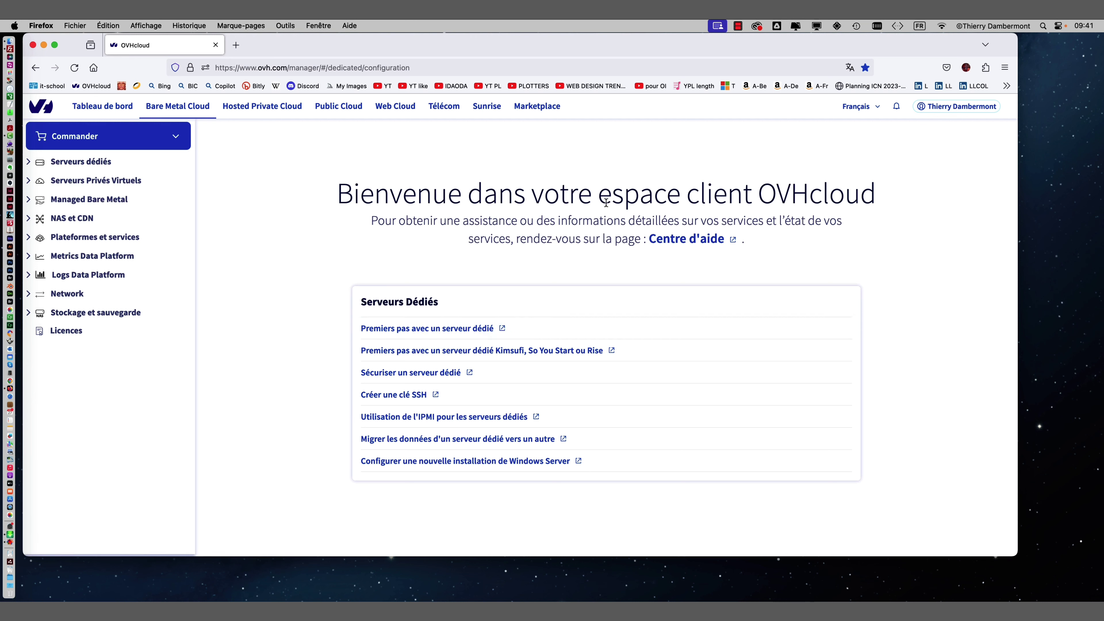
Open Tableau de bord and scroll to Mes produits et services, showing 3 Web hosting plans.
click(103, 106)
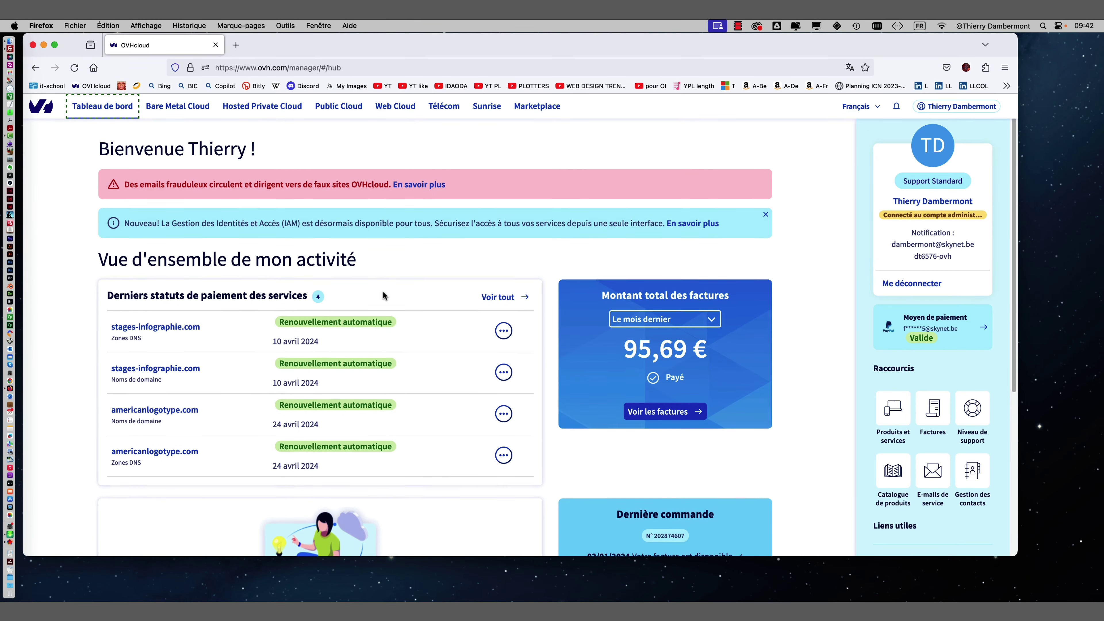
scroll(383, 295, down, 5)
scroll(382, 296, down, 5)
scroll(382, 296, down, 2)
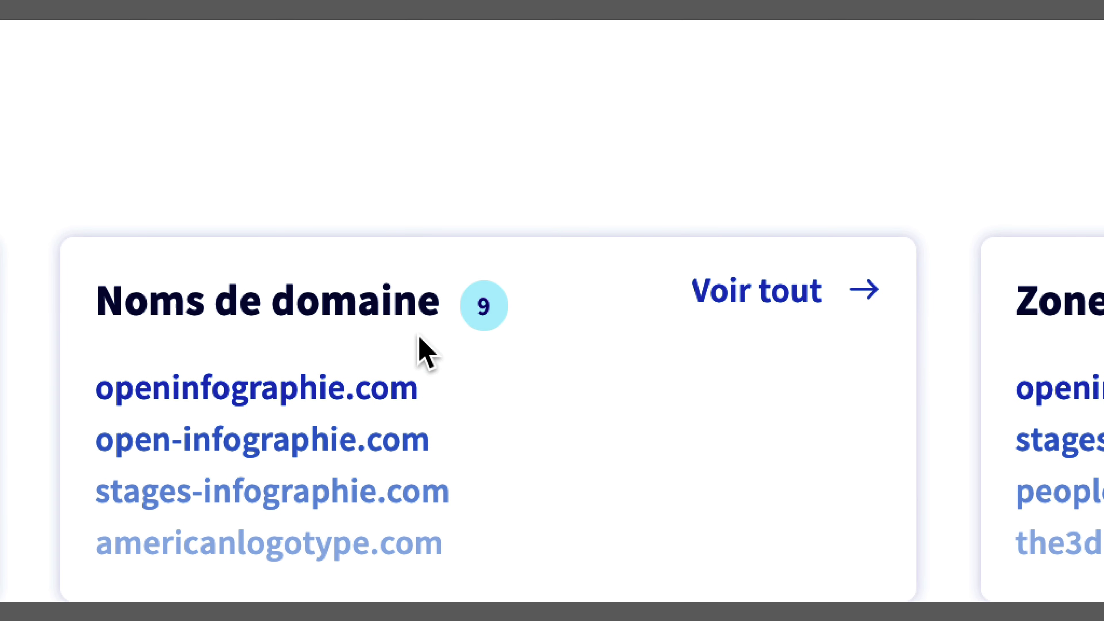
scroll(370, 363, down, 2)
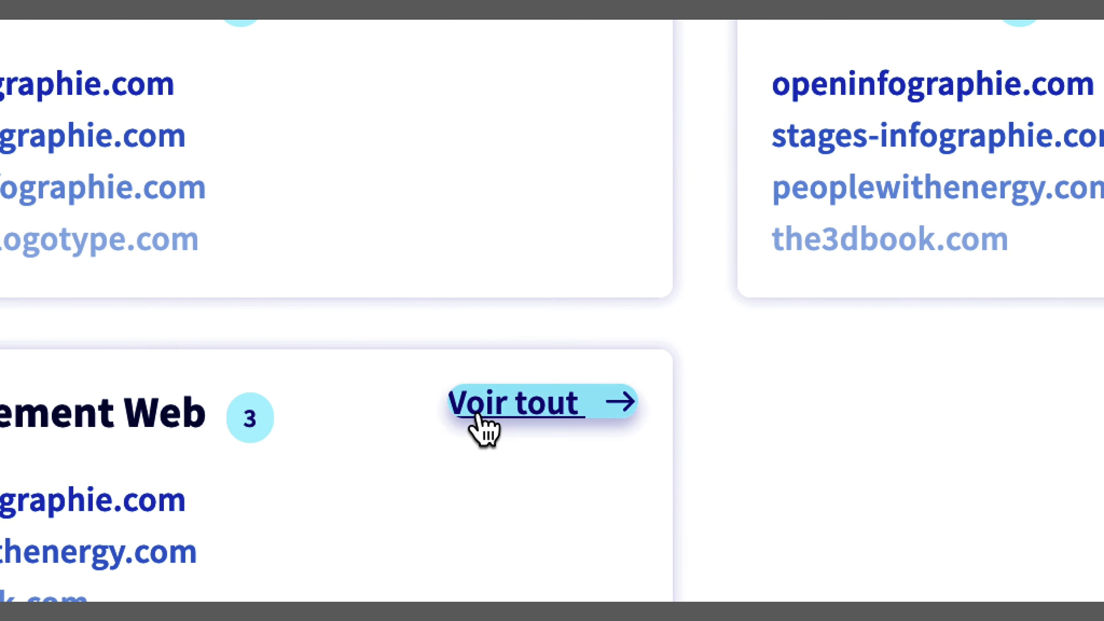
Open the full Hébergements list from the Hébergement Web card's Voir tout link.
click(481, 416)
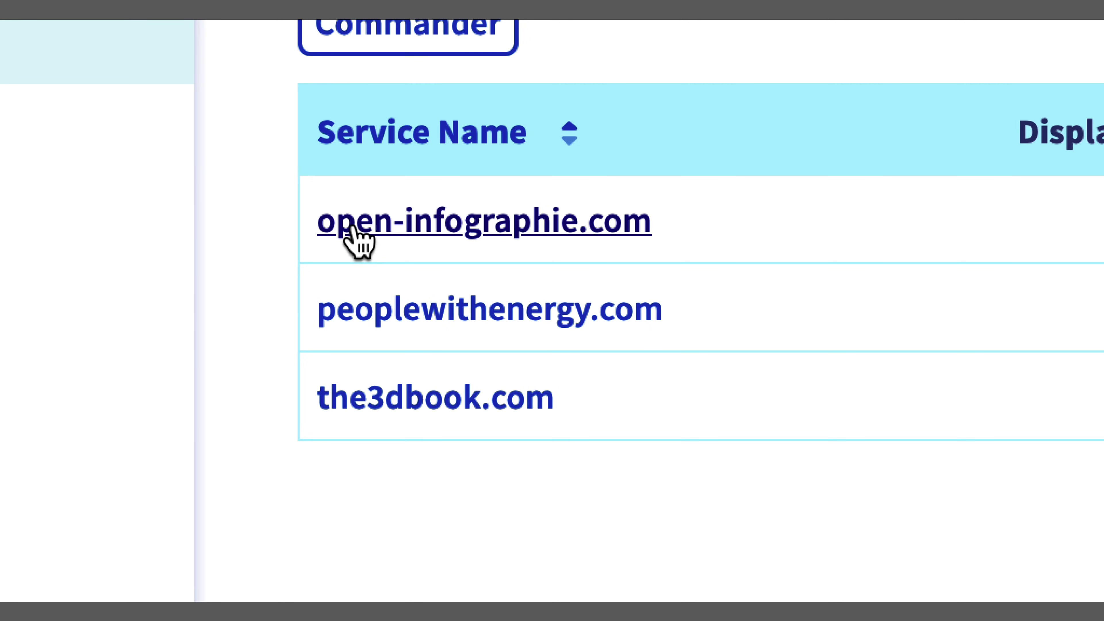
Open open-infographie.com and review its general information, such as 75.28 Go of 250 Go used.
click(351, 230)
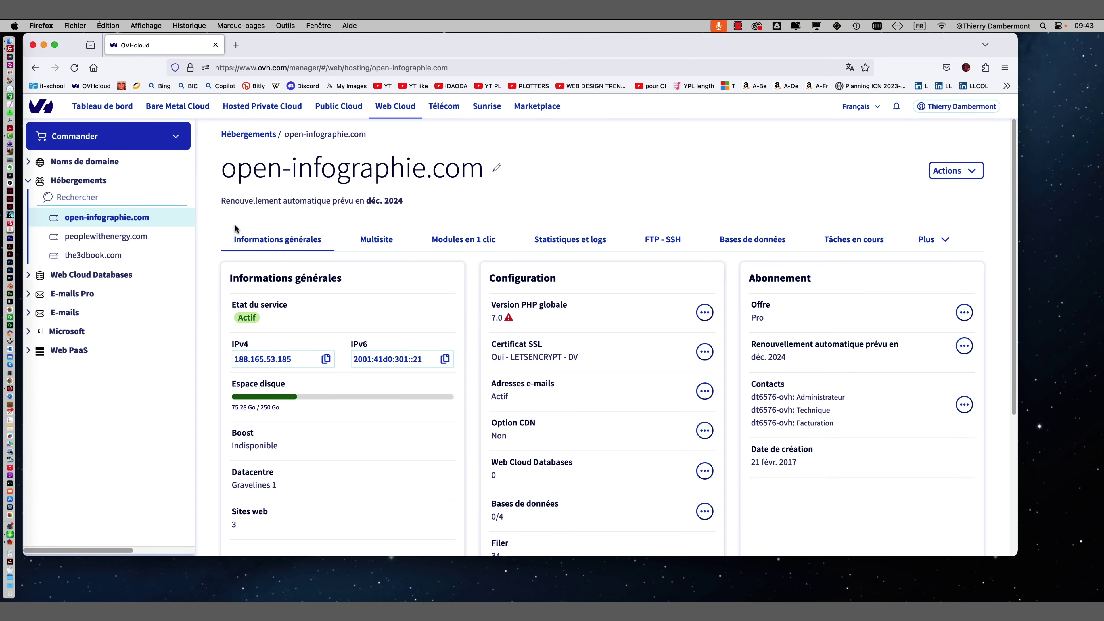
scroll(475, 267, down, 3)
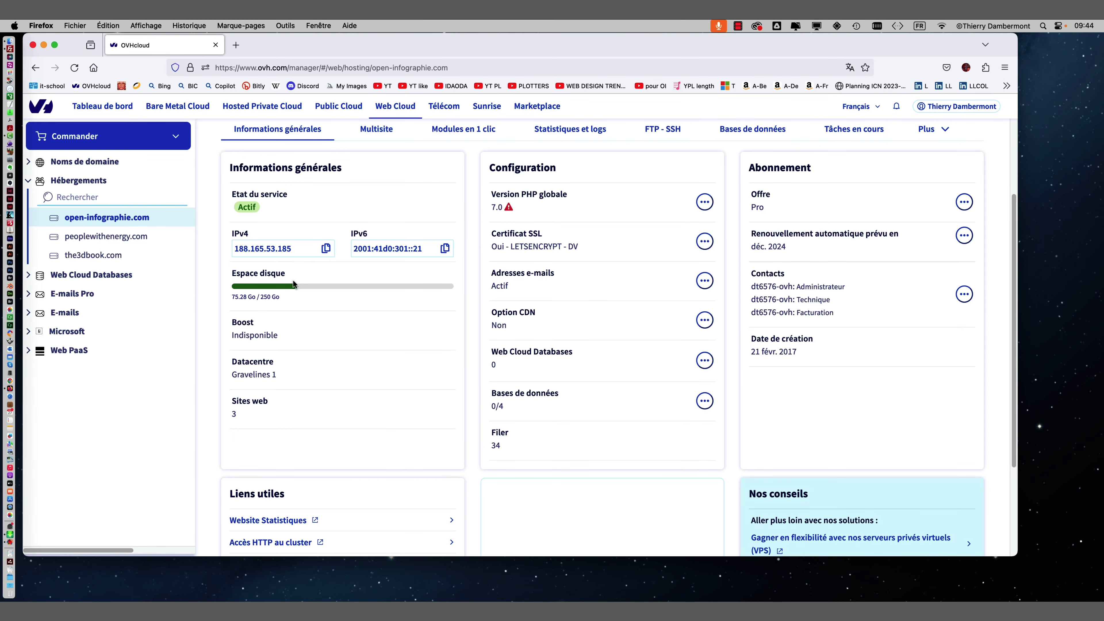
scroll(287, 270, up, 3)
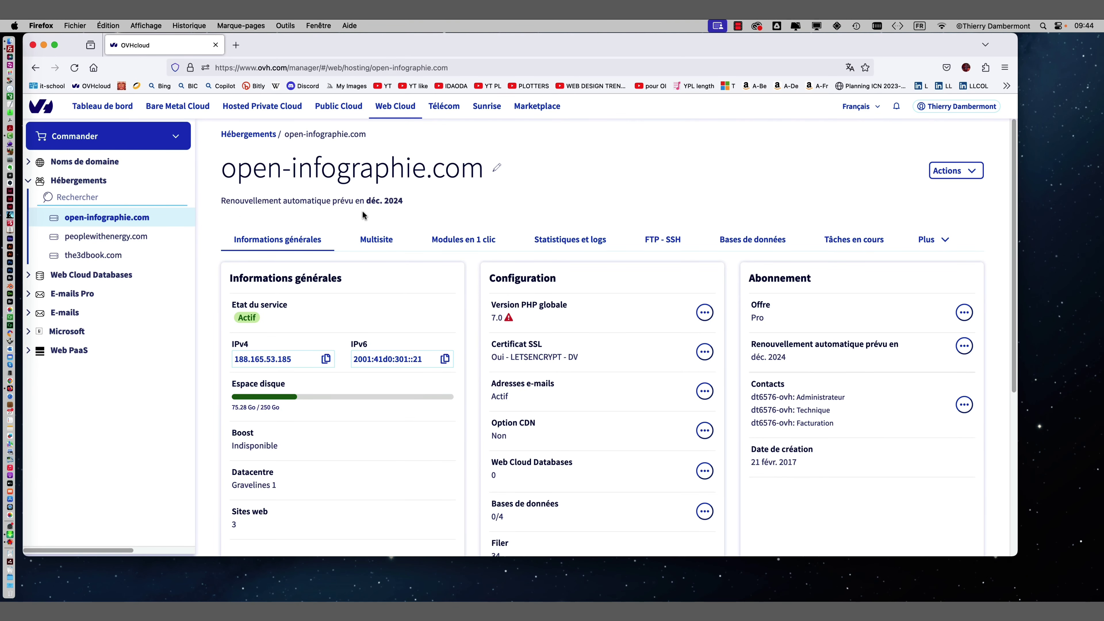
scroll(363, 215, down, 2)
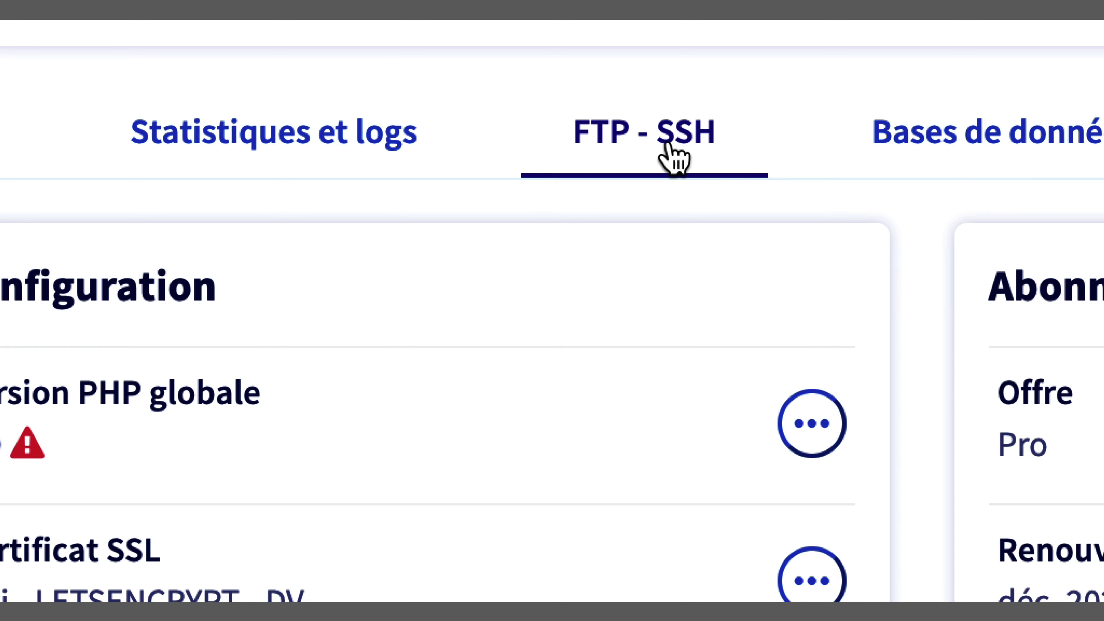
Open the FTP - SSH tab and scroll through the FTP users and their target folders.
click(668, 144)
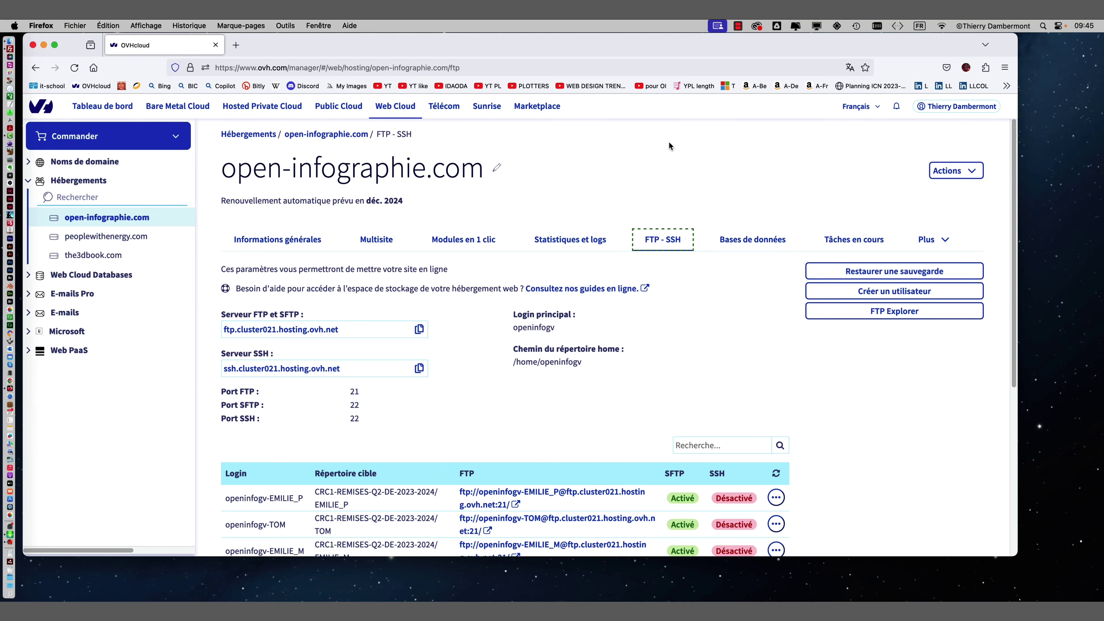
scroll(817, 353, down, 5)
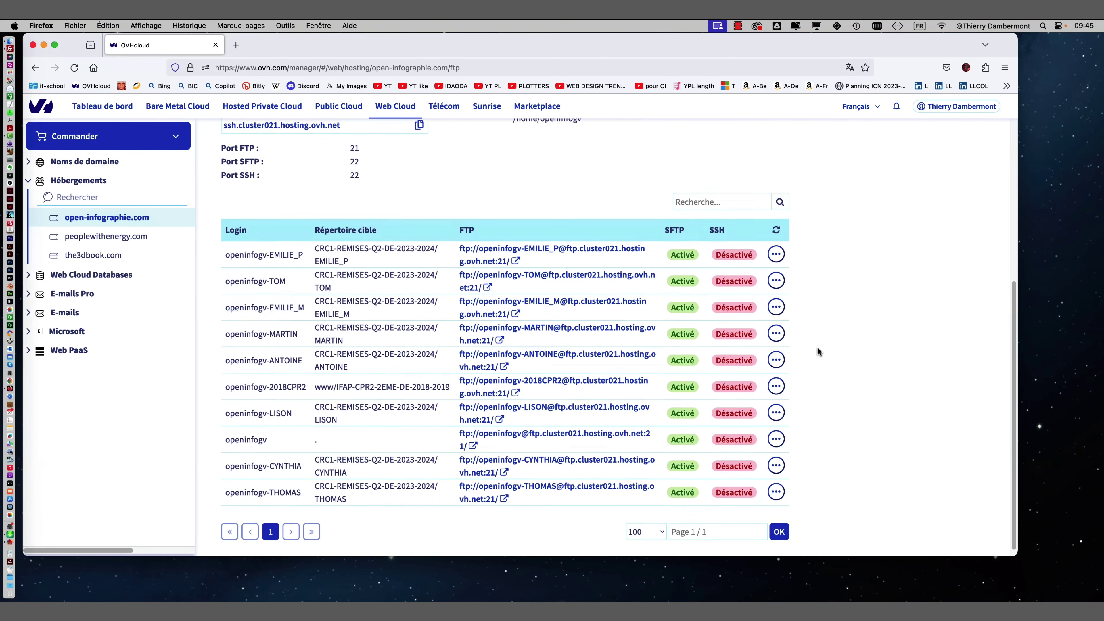
scroll(817, 352, down, 1)
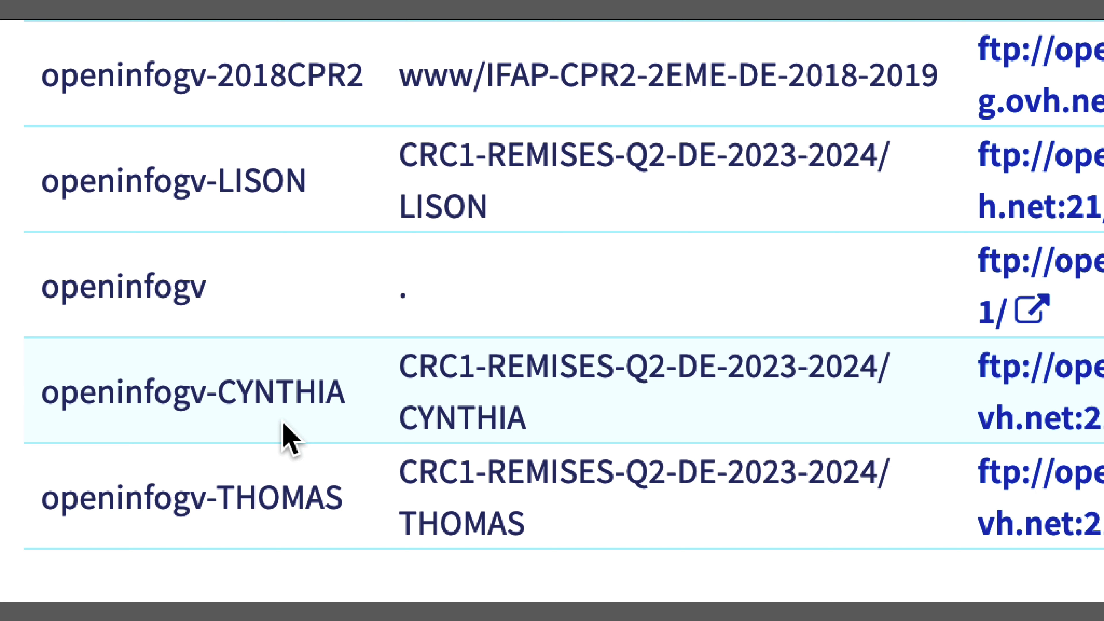
scroll(288, 435, up, 1)
scroll(288, 422, up, 1)
scroll(288, 391, up, 1)
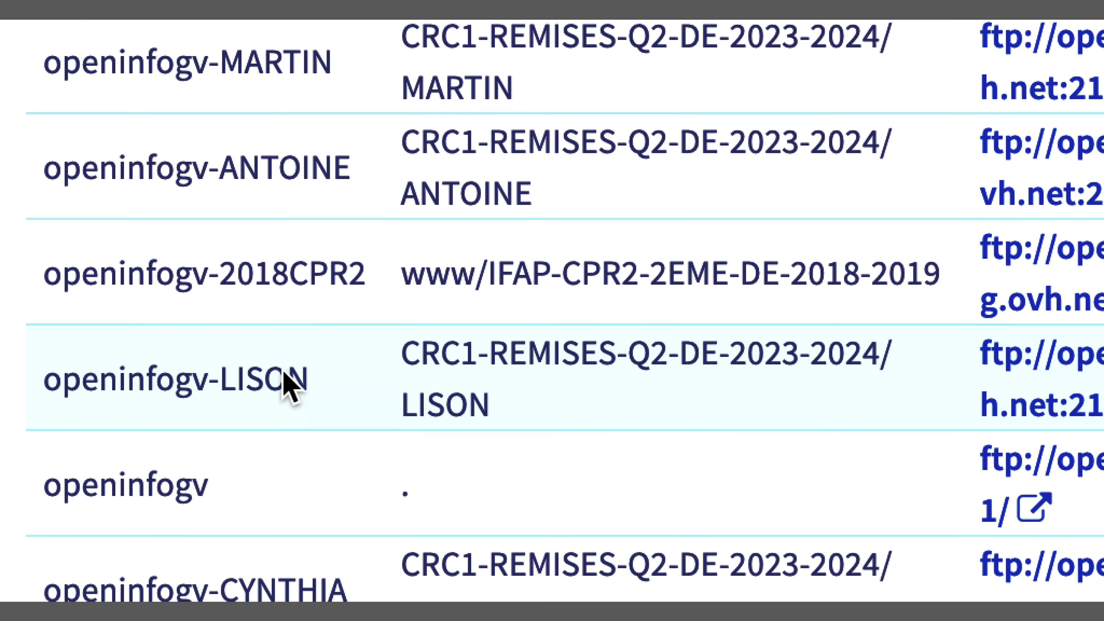
scroll(291, 365, up, 1)
scroll(286, 344, up, 1)
scroll(287, 321, up, 1)
scroll(288, 305, up, 1)
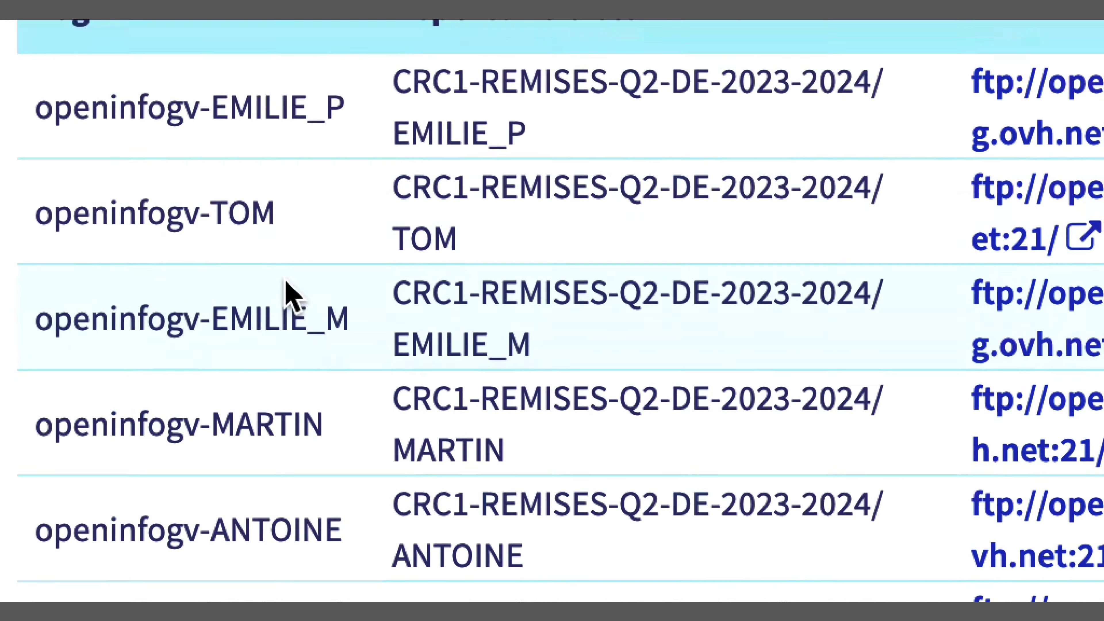
scroll(292, 291, up, 1)
scroll(281, 261, up, 1)
scroll(278, 278, down, 1)
scroll(278, 300, down, 1)
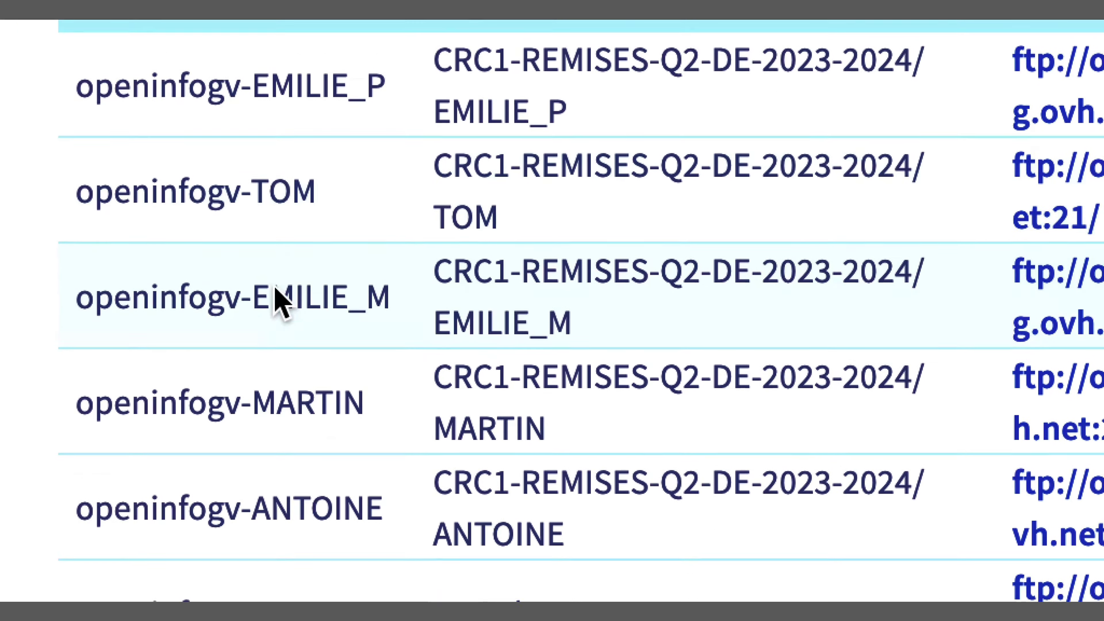
scroll(276, 305, down, 1)
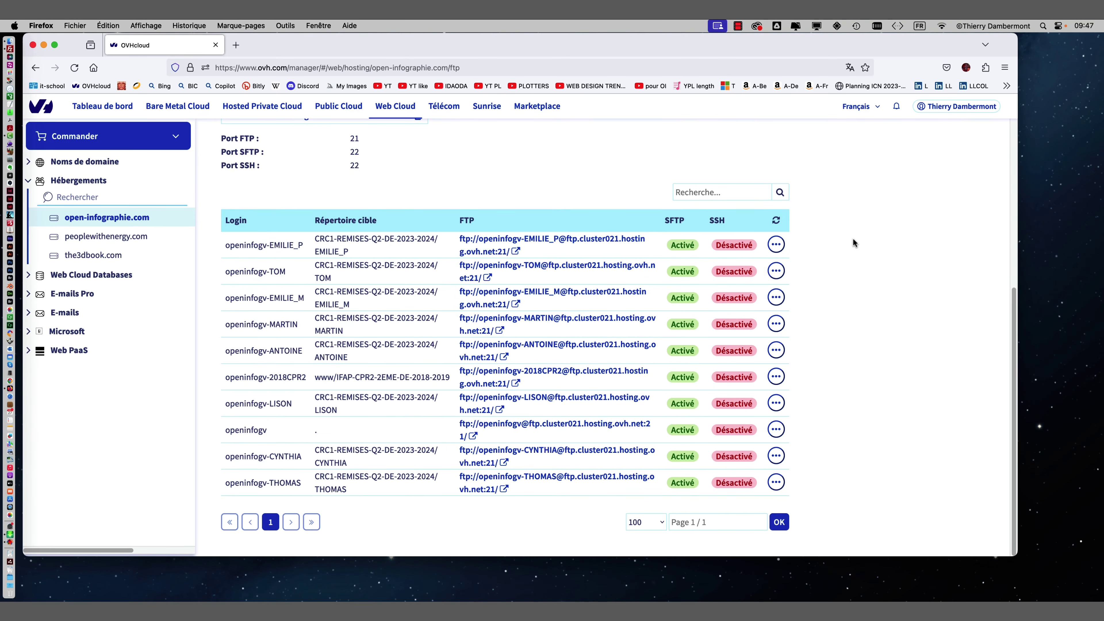
scroll(834, 230, up, 5)
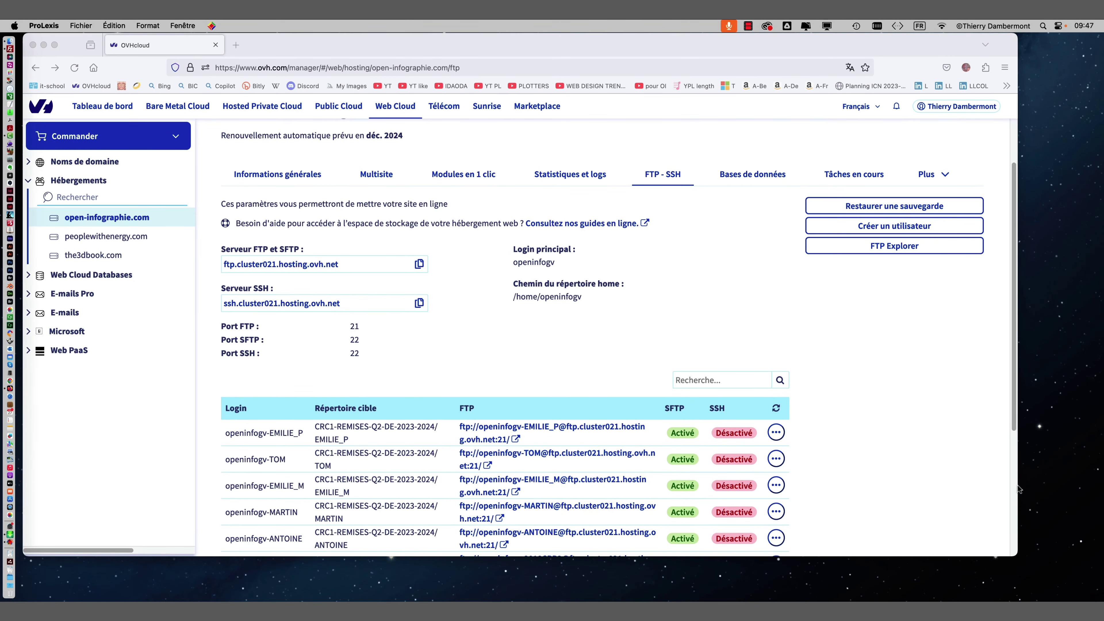
Enlarge the Firefox window, review the user table again, and start creating a new FTP user.
drag(1017, 554, 1089, 573)
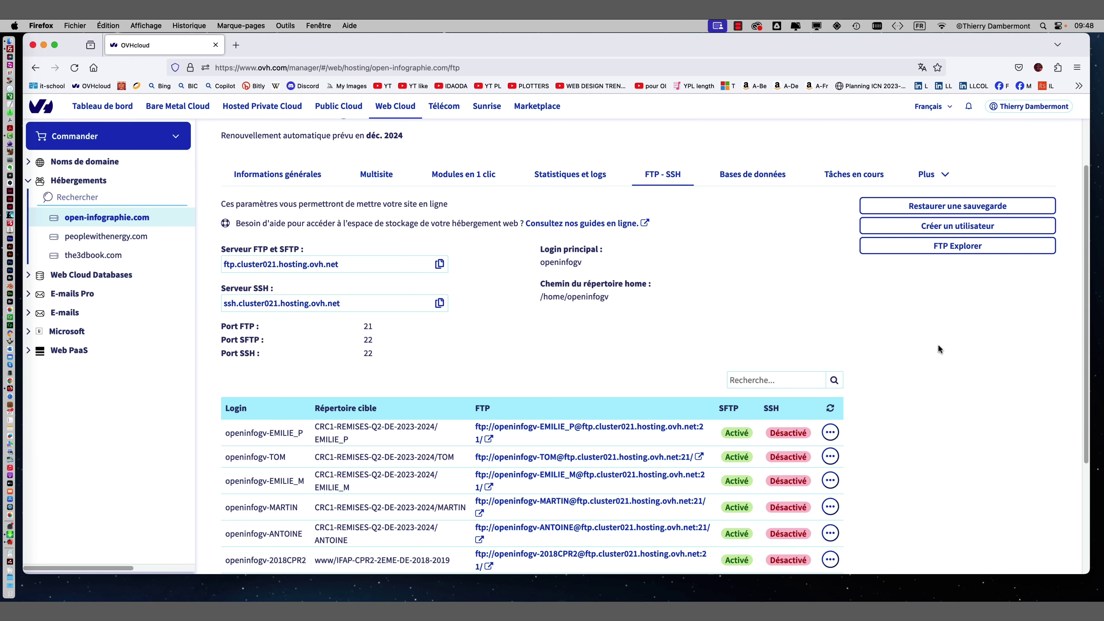
scroll(938, 344, down, 3)
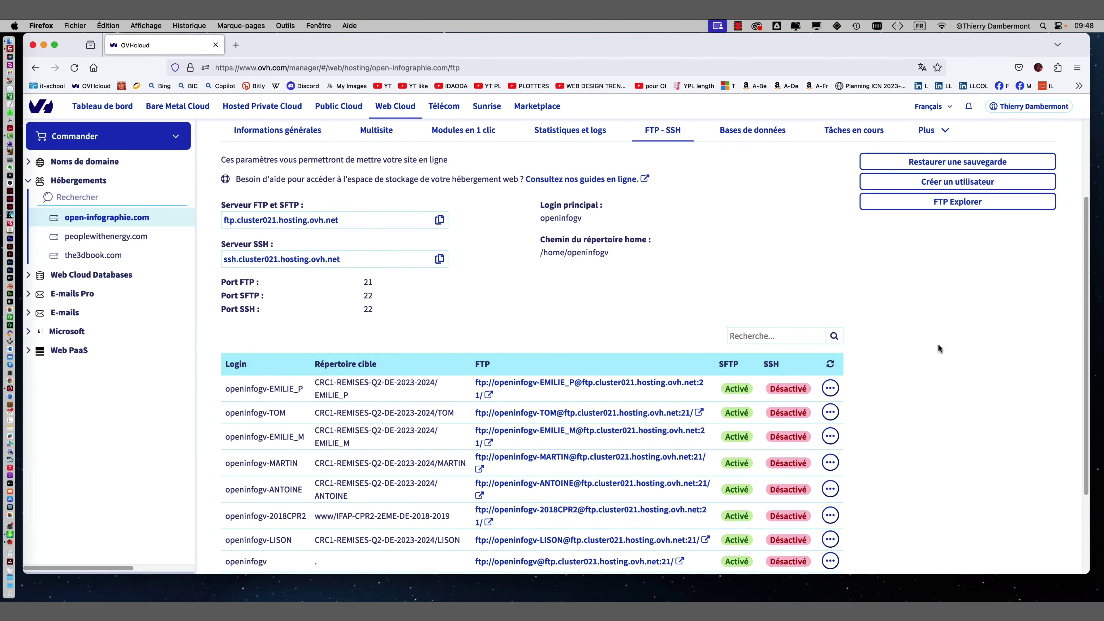
scroll(937, 348, down, 3)
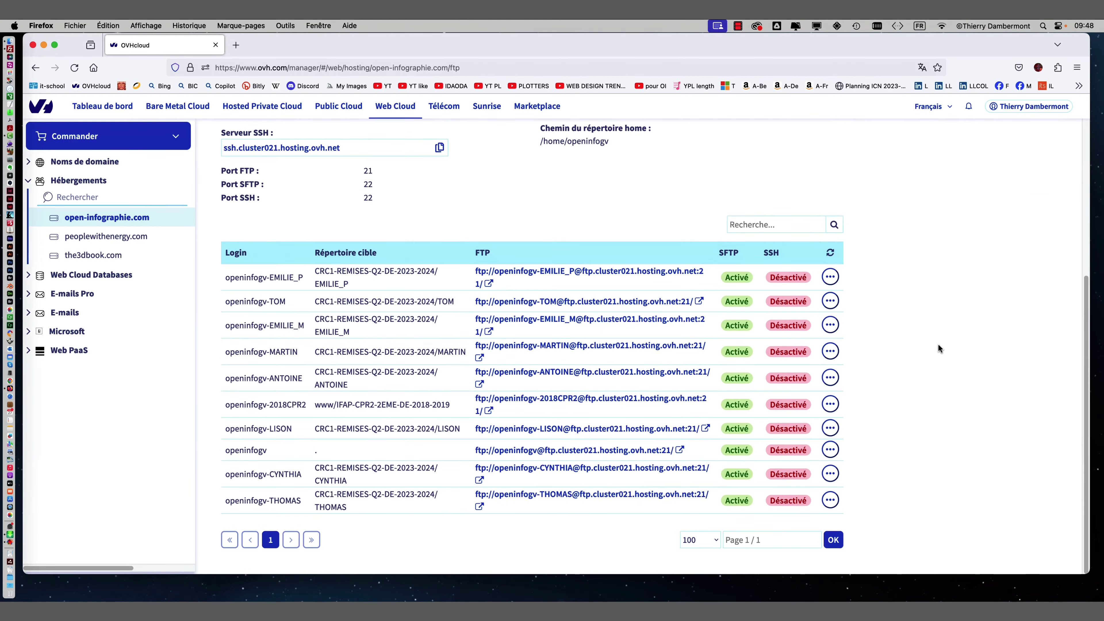
scroll(259, 253, up, 2)
scroll(260, 253, down, 3)
scroll(986, 207, up, 5)
click(948, 296)
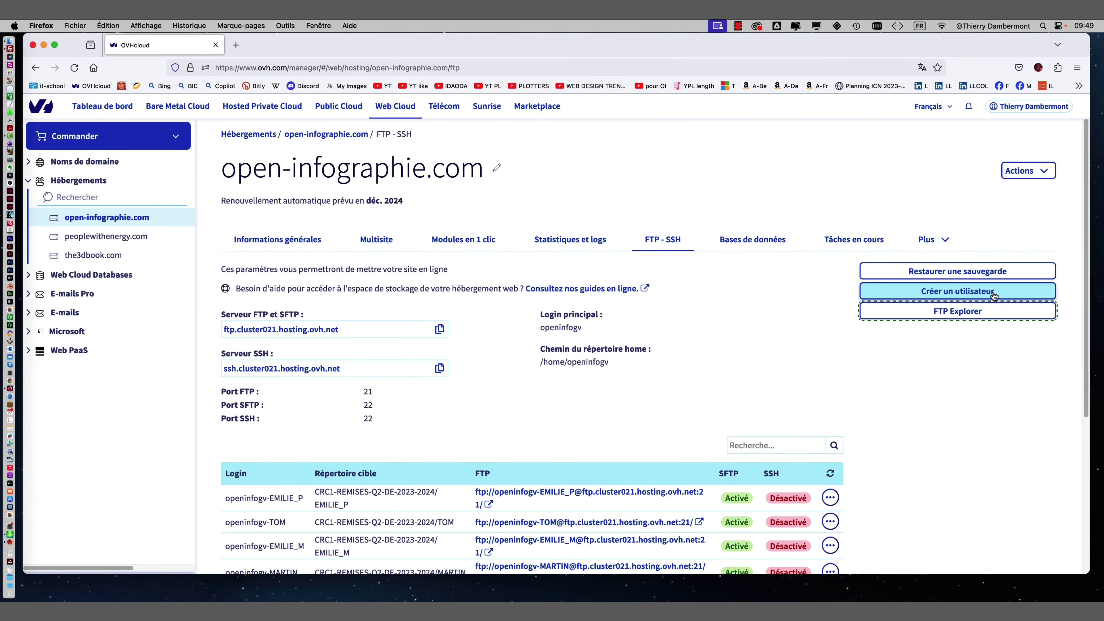
key(super+Tab)
Bring FileZilla forward, hide the browser, and minimise the FileZilla window.
click(534, 338)
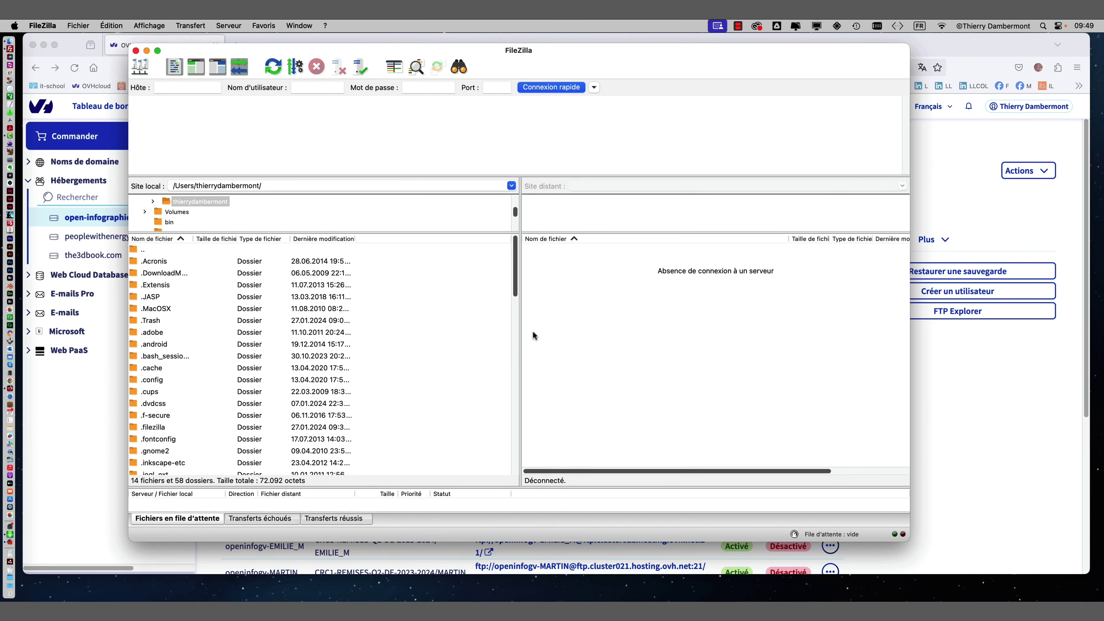
key(super+alt+h)
drag(604, 56, 613, 67)
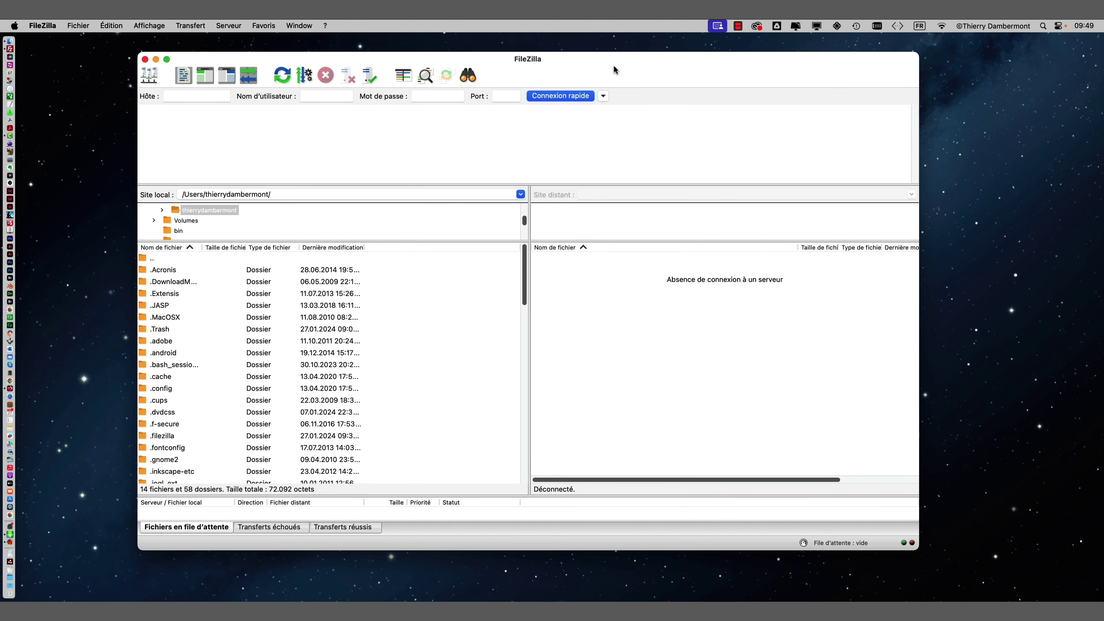
key(super+m)
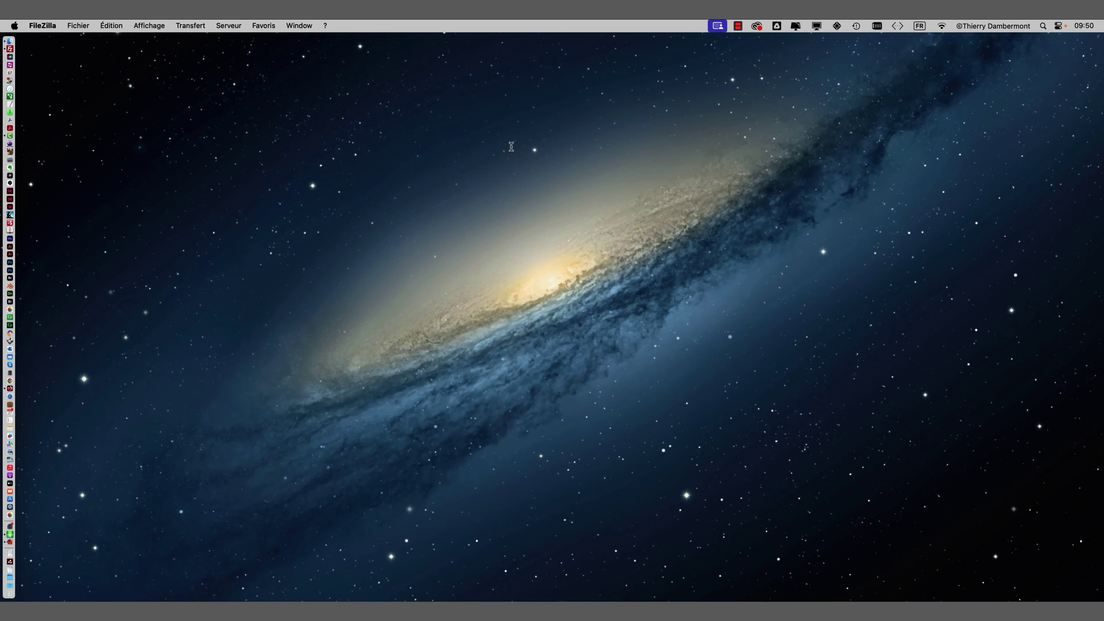
Cycle through the running applications in the app switcher, then dismiss it.
key(super+Tab)
key(Tab)
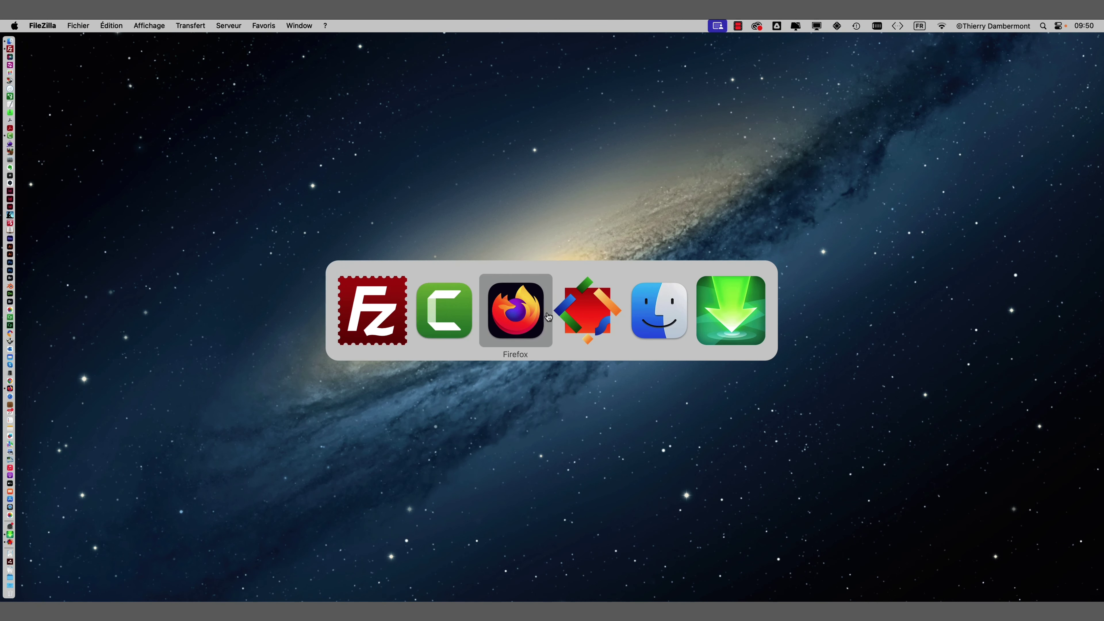
click(381, 308)
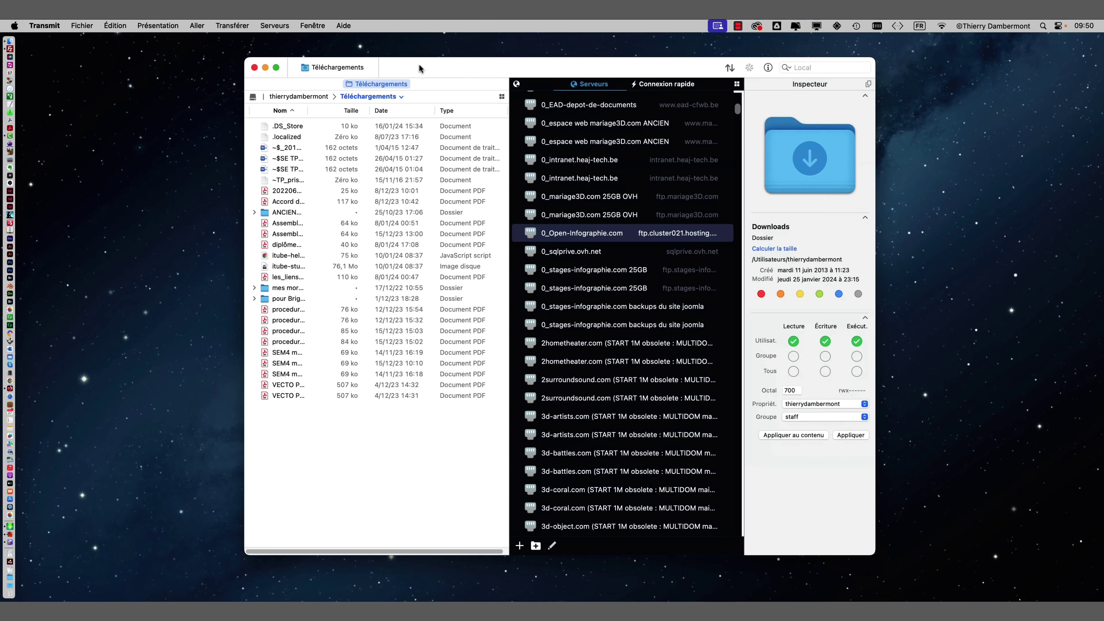
Widen the Transmit window, filter servers by 'open', and connect to 0_Open-Infographie.com.
mouse_move(428, 72)
mouse_down()
mouse_move(222, 72)
mouse_move(208, 51)
mouse_up()
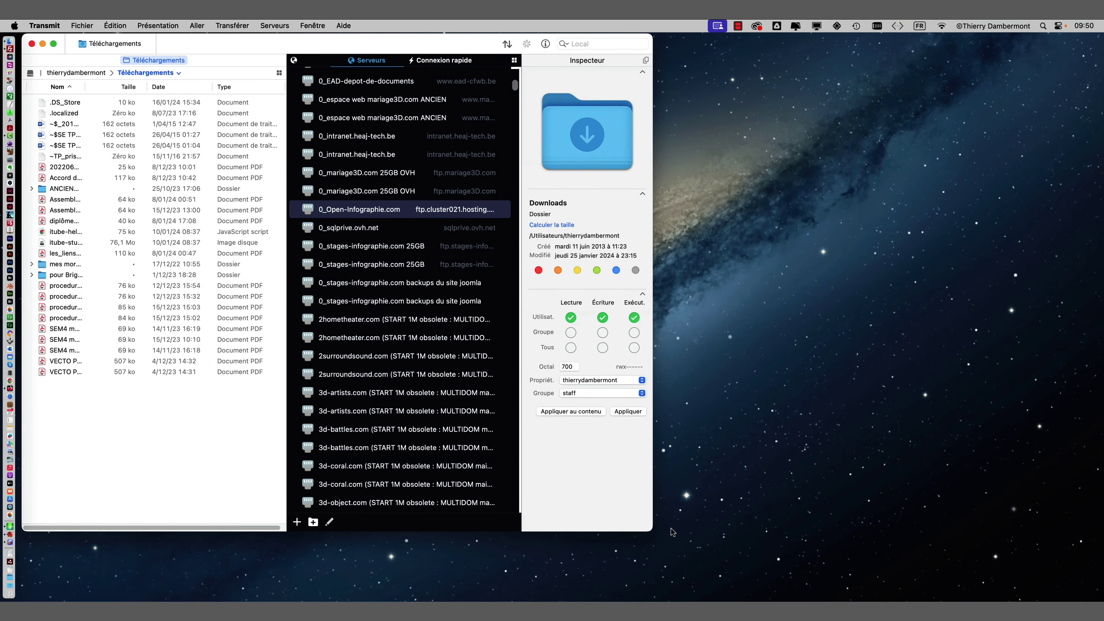
mouse_move(651, 530)
mouse_down()
mouse_move(1073, 575)
mouse_move(1039, 577)
mouse_up()
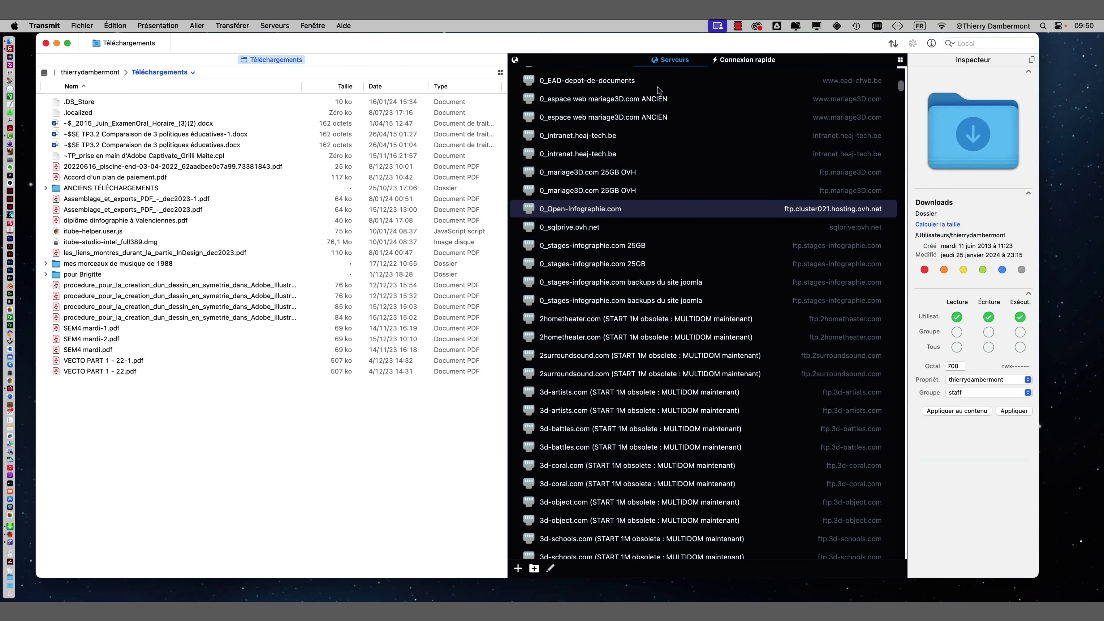
scroll(673, 112, up, 10)
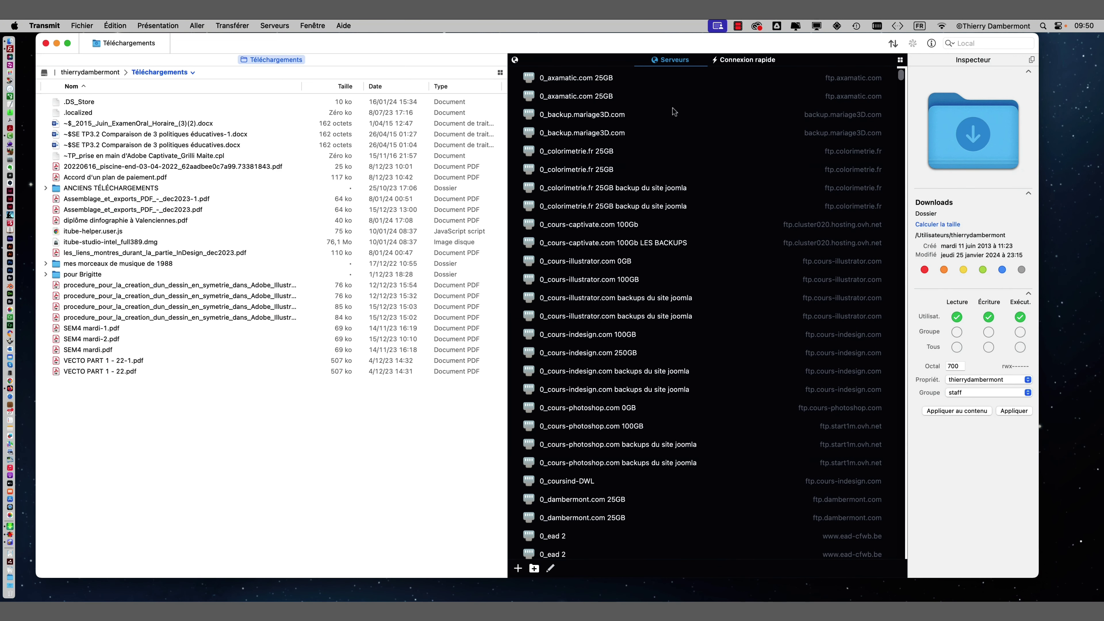
click(967, 43)
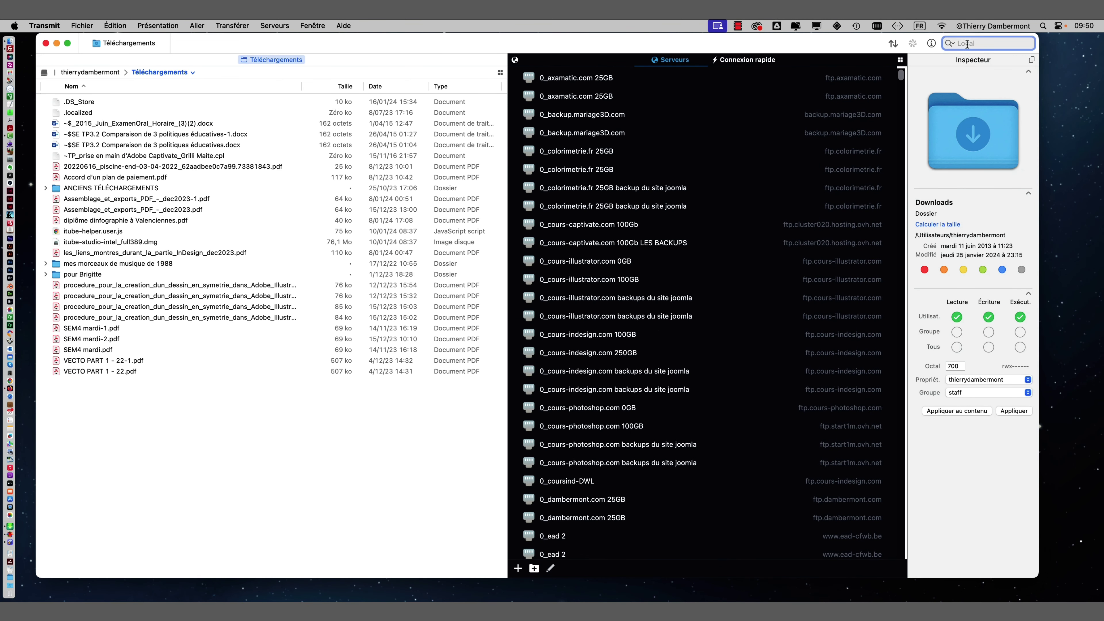
text(open)
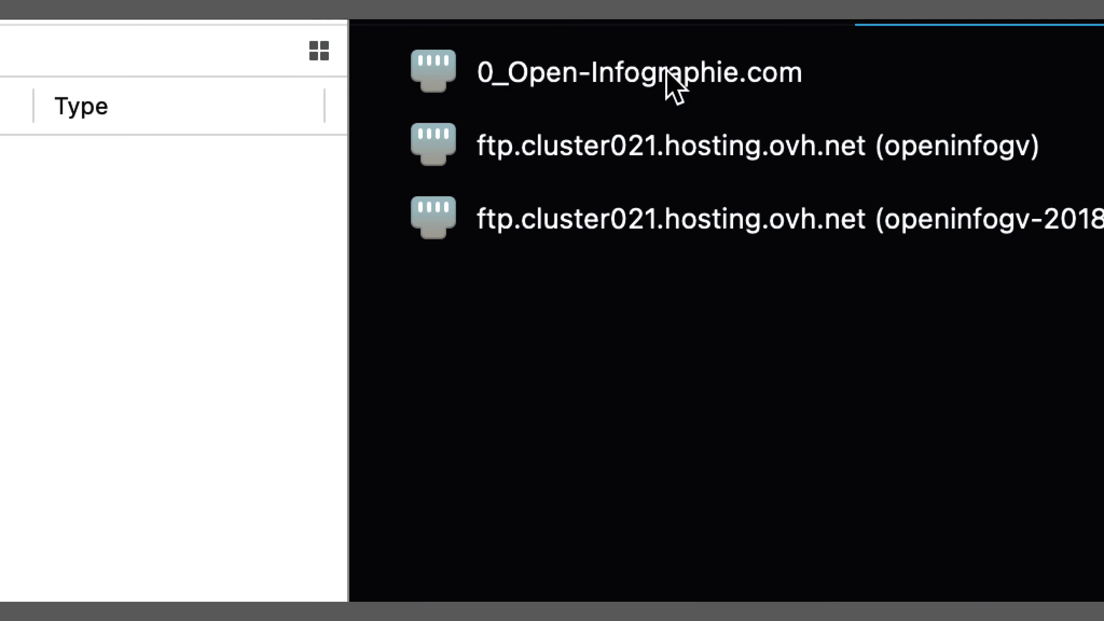
click(678, 73)
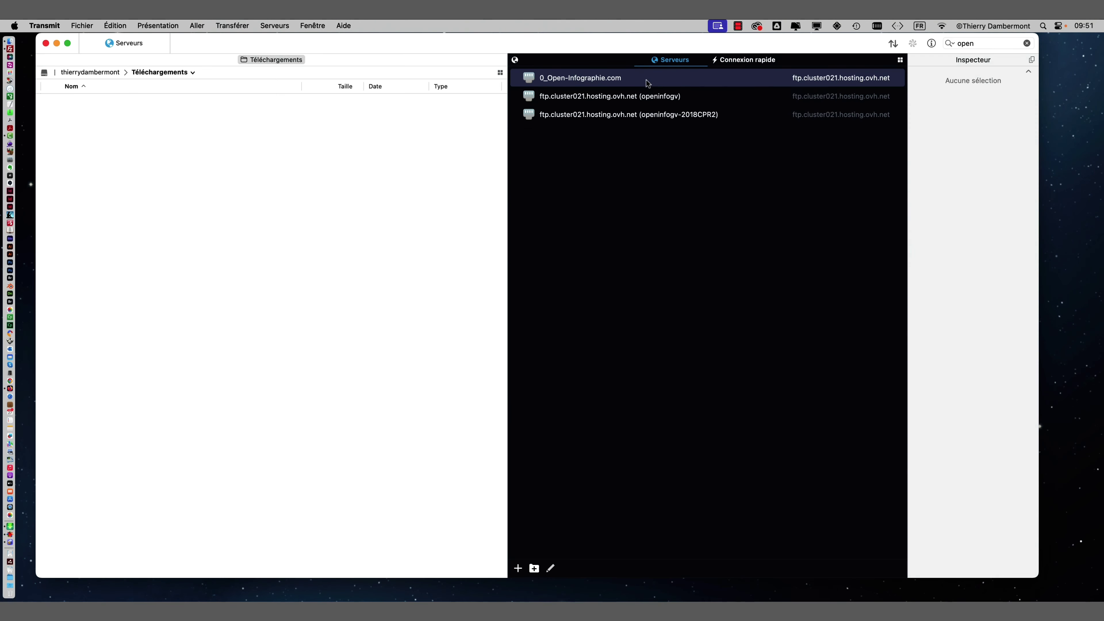
double_click(647, 80)
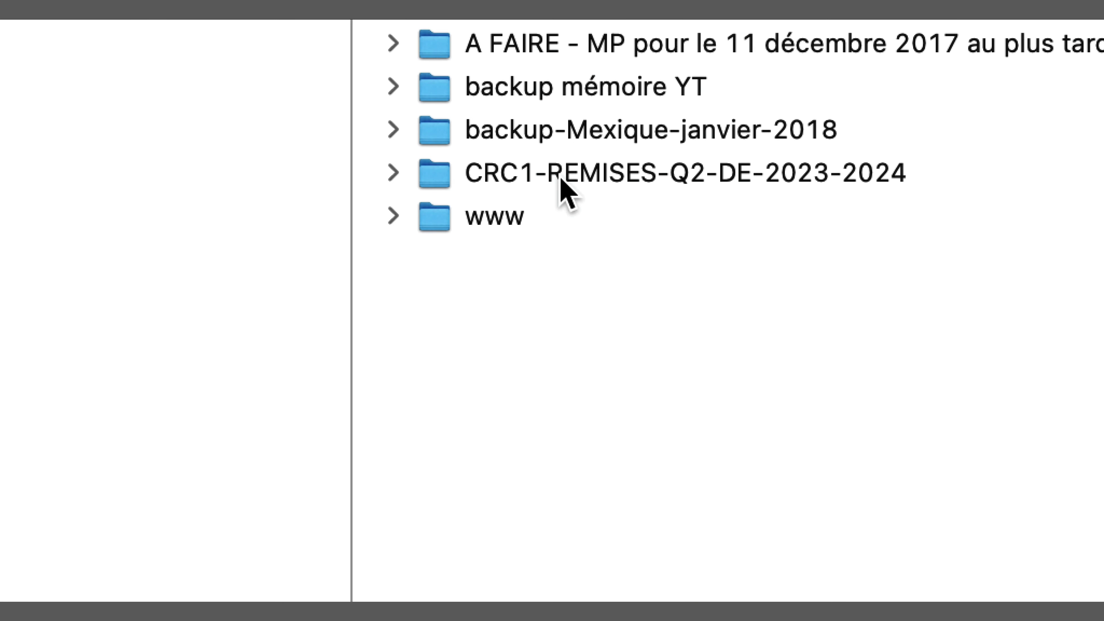
Open the CRC1-REMISES-Q2-DE-2023-2024 folder on the remote server, leaving its name unchanged.
click(560, 178)
key(Return)
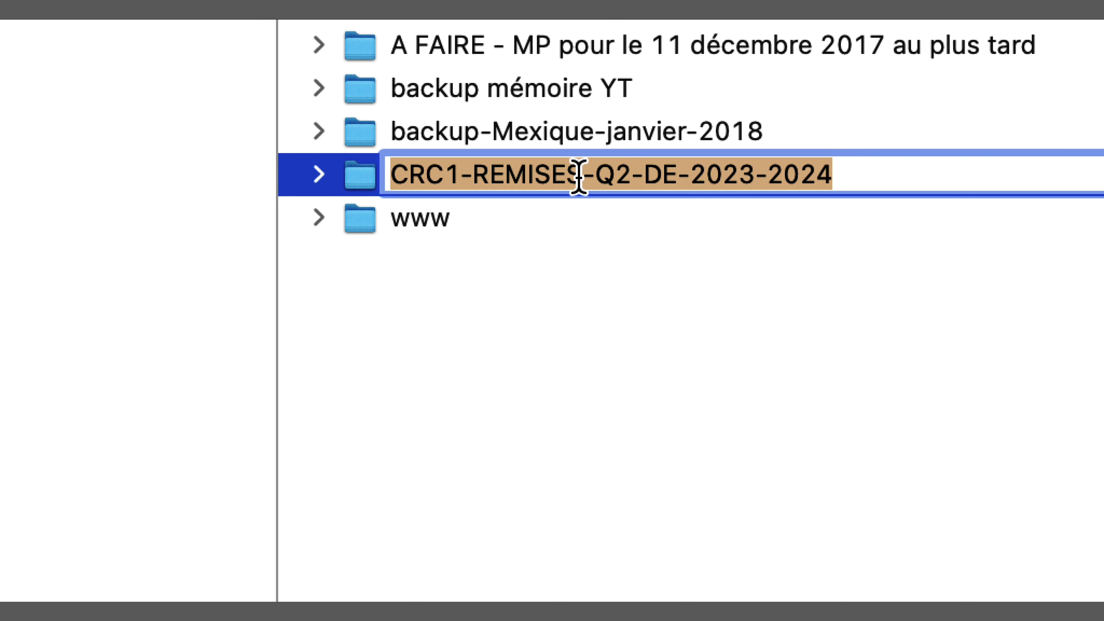
click(580, 182)
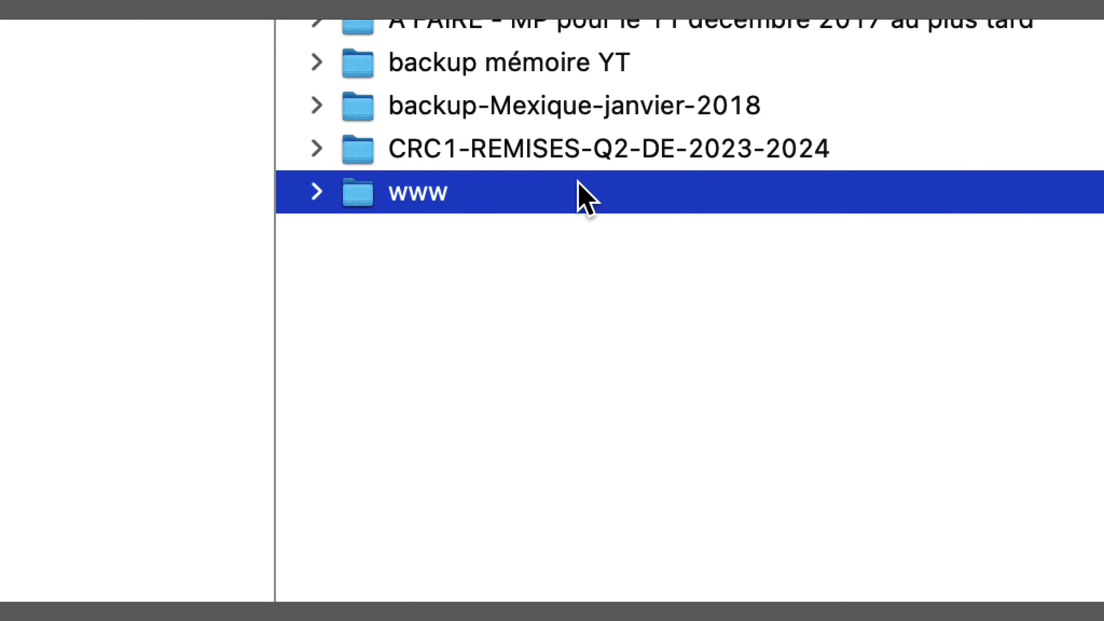
click(539, 179)
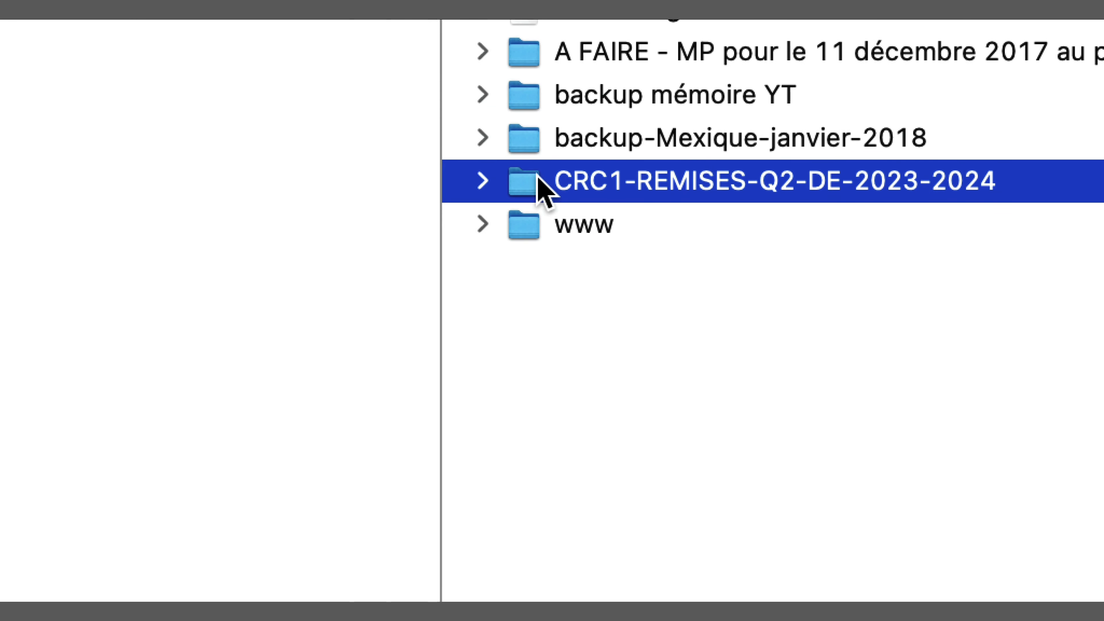
double_click(538, 176)
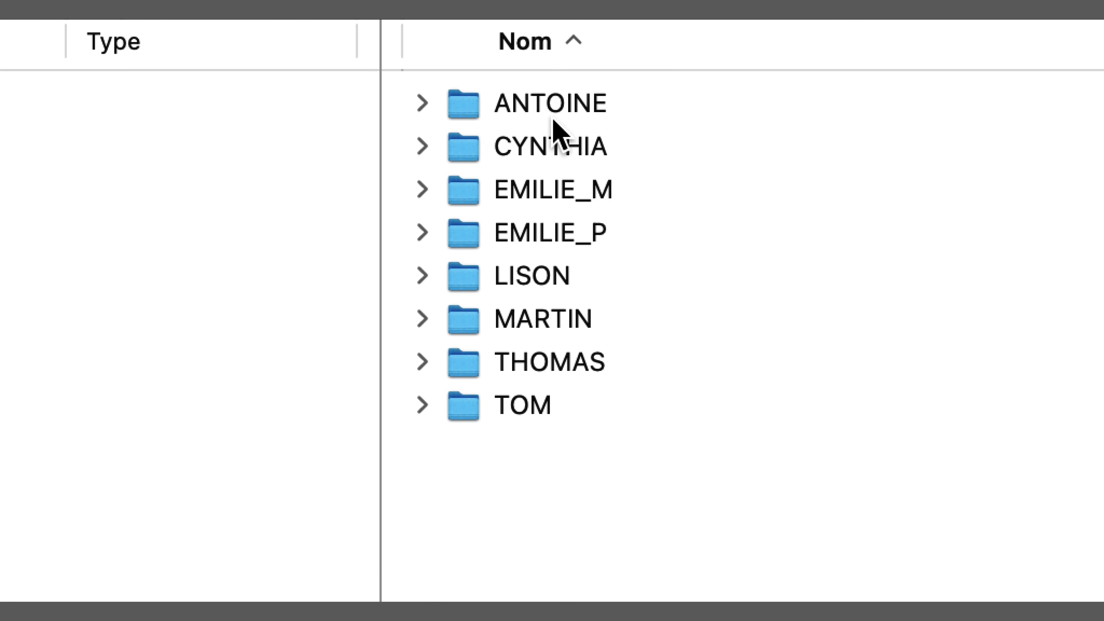
Create a new folder named TOUS inside CRC1-REMISES-Q2-DE-2023-2024.
right_click(478, 23)
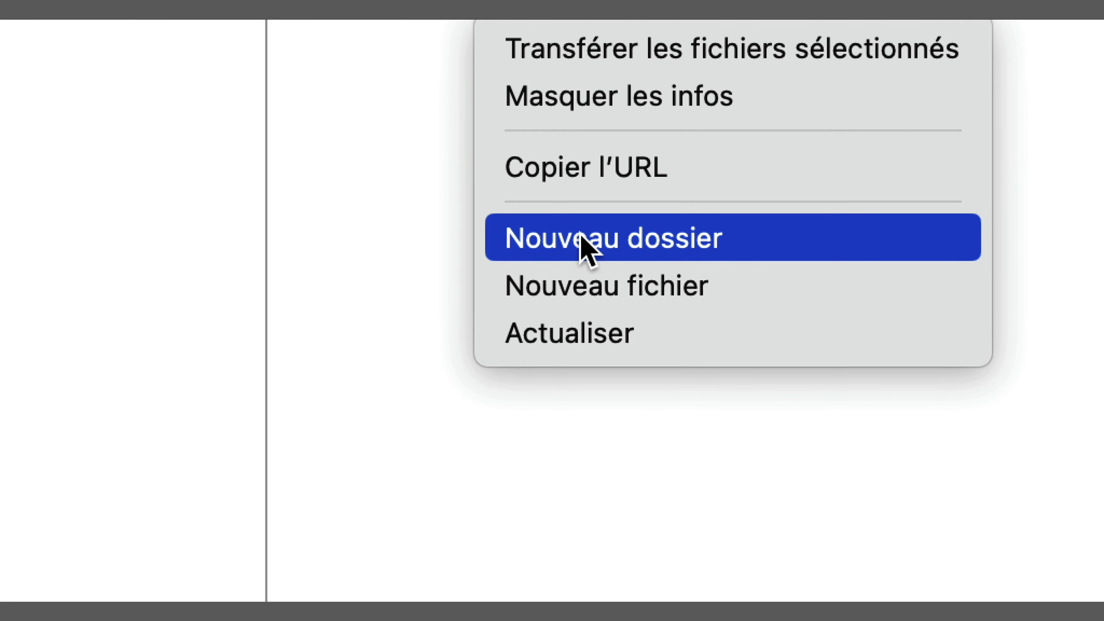
click(583, 238)
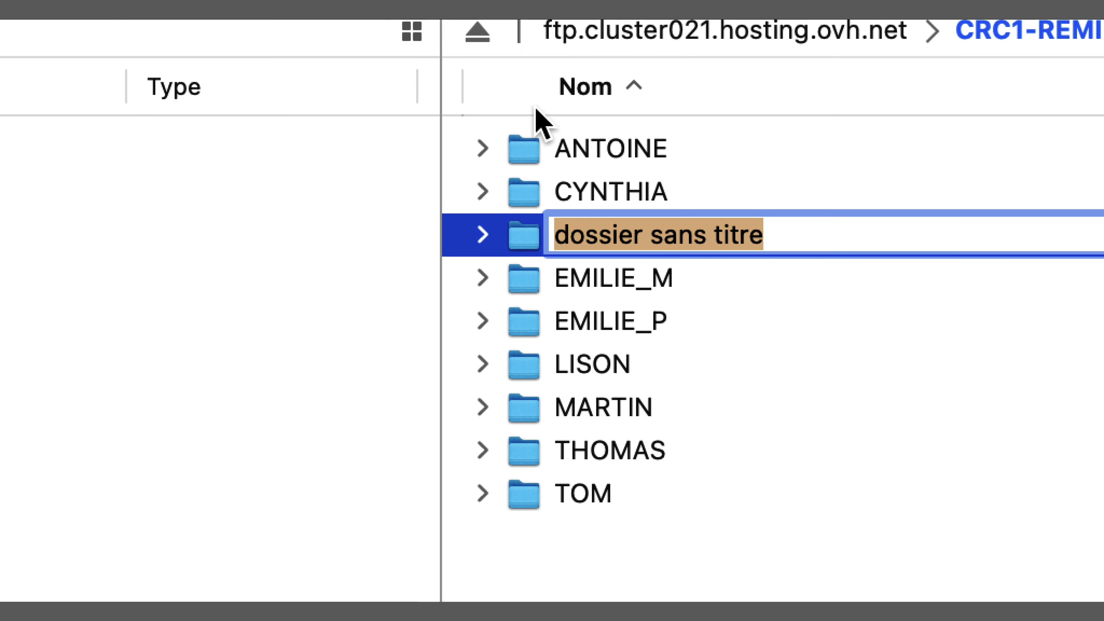
text(TOUS)
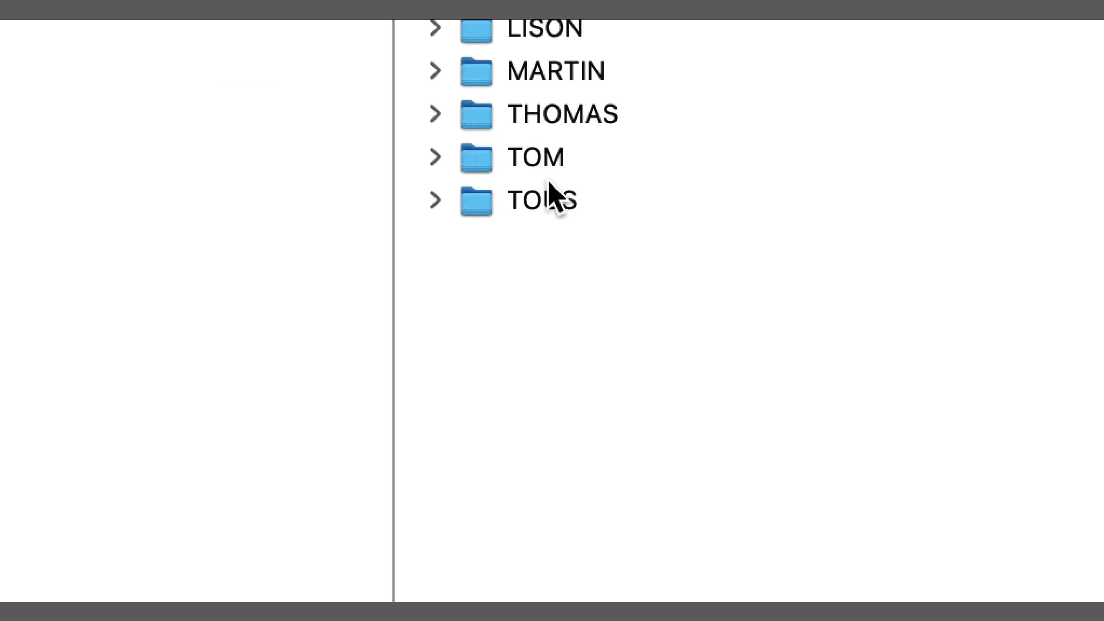
click(548, 185)
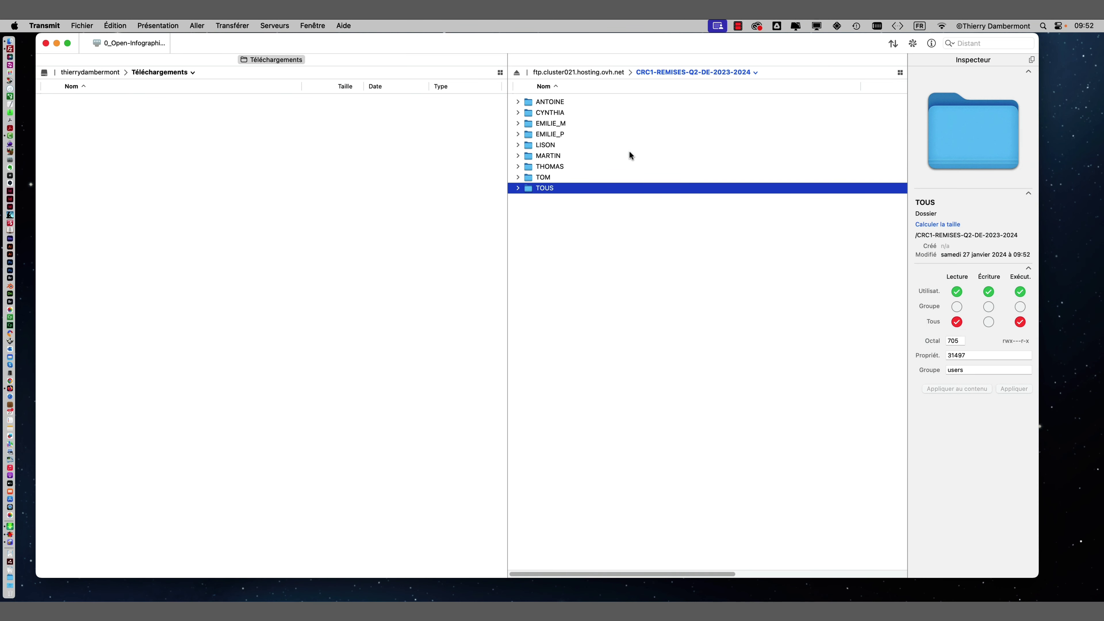
key(super+Tab)
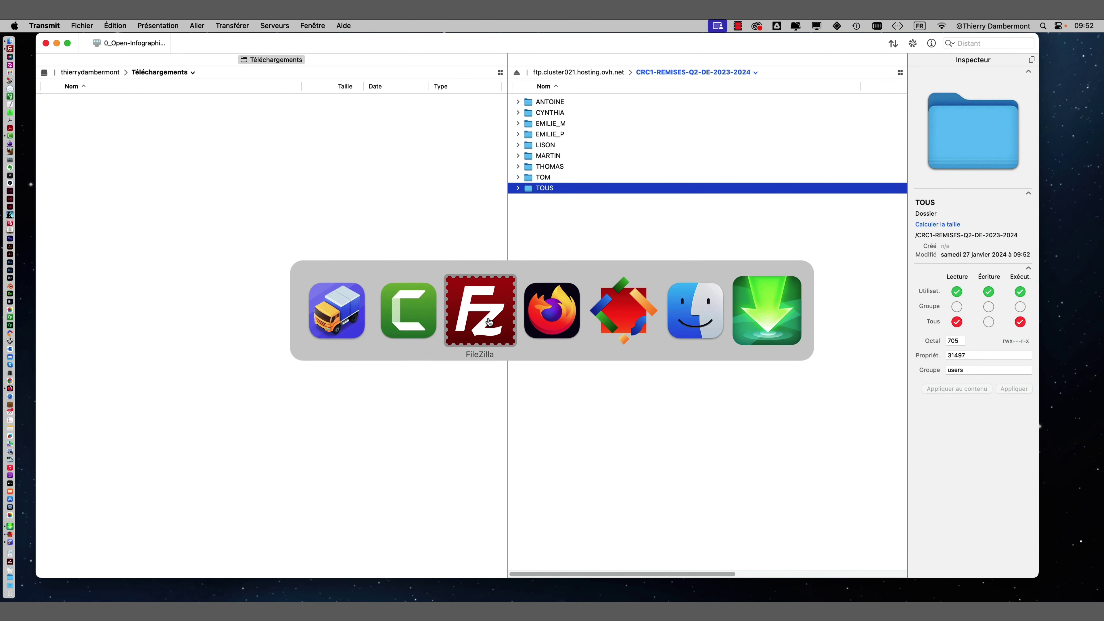
Back in Firefox, start a new FTP user and enter the login acces-a-tous.
click(546, 323)
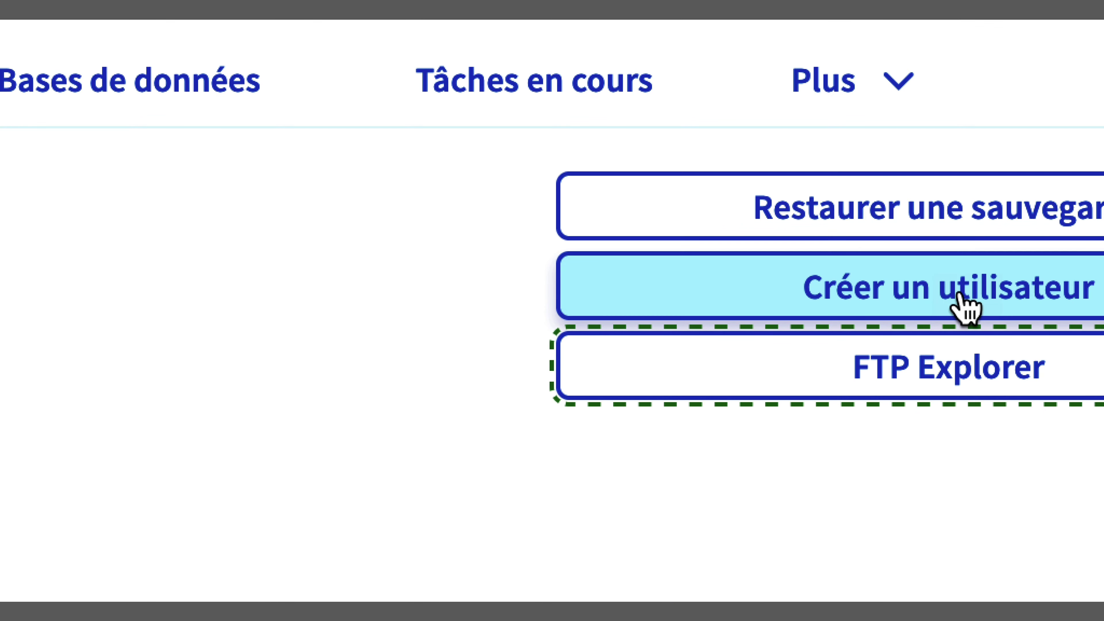
click(961, 296)
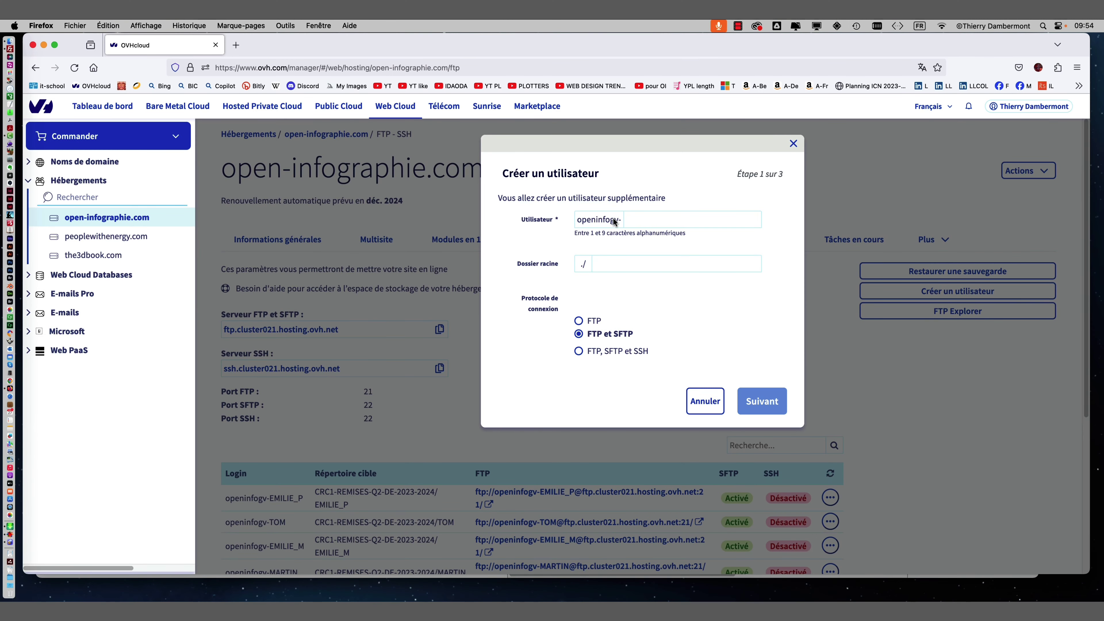
click(636, 220)
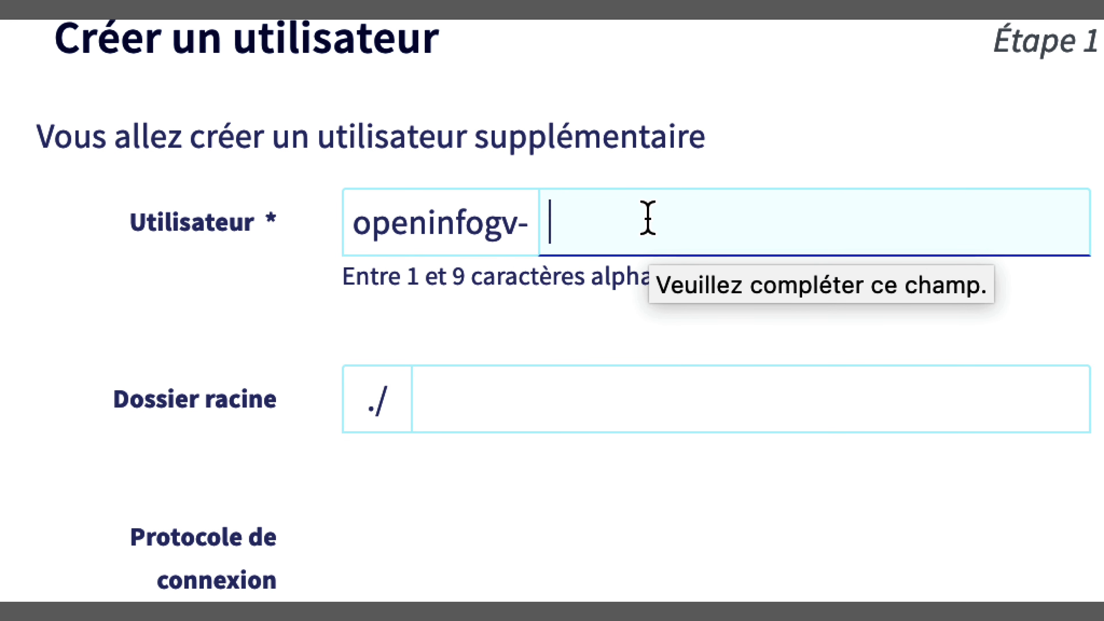
text(a)
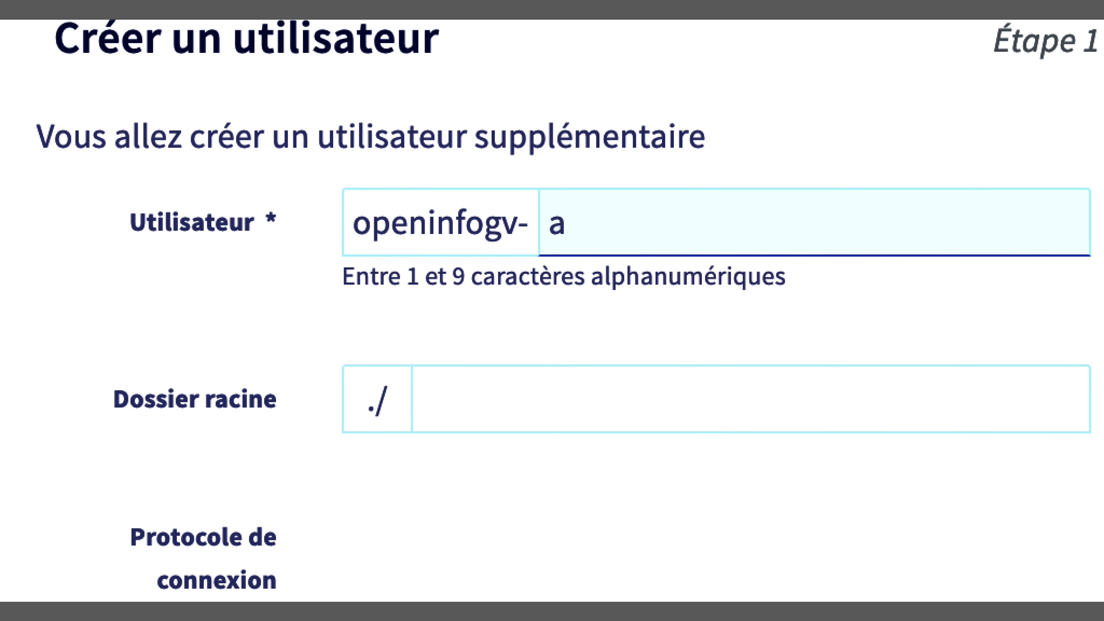
text(cces)
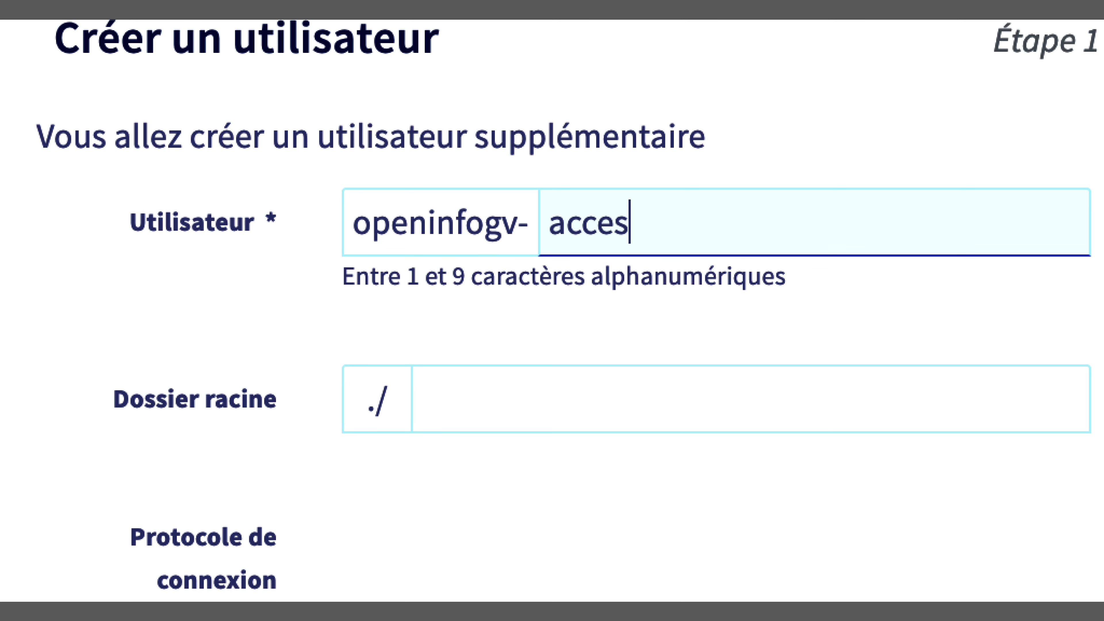
text(-a-to)
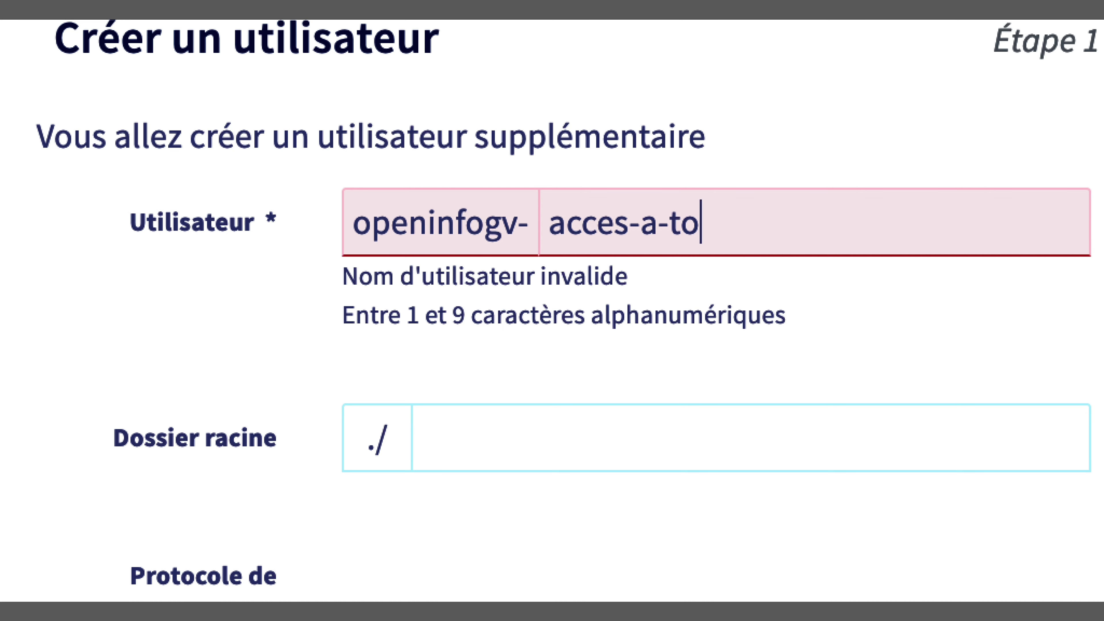
text(us)
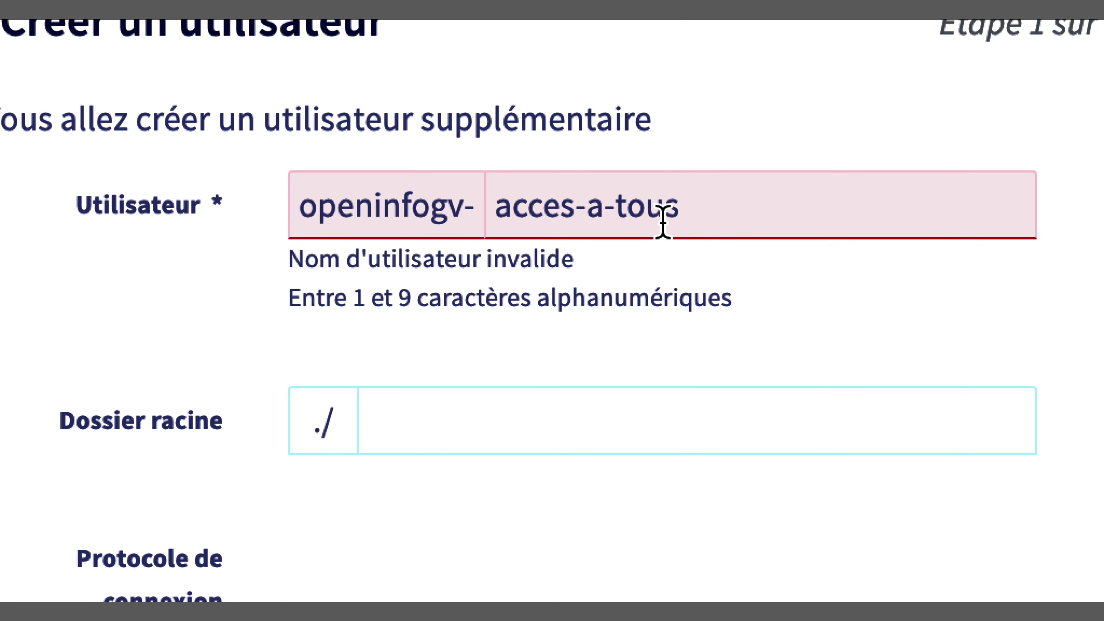
Edit the login to remove the separators and capitalise it as AccesTous.
click(652, 220)
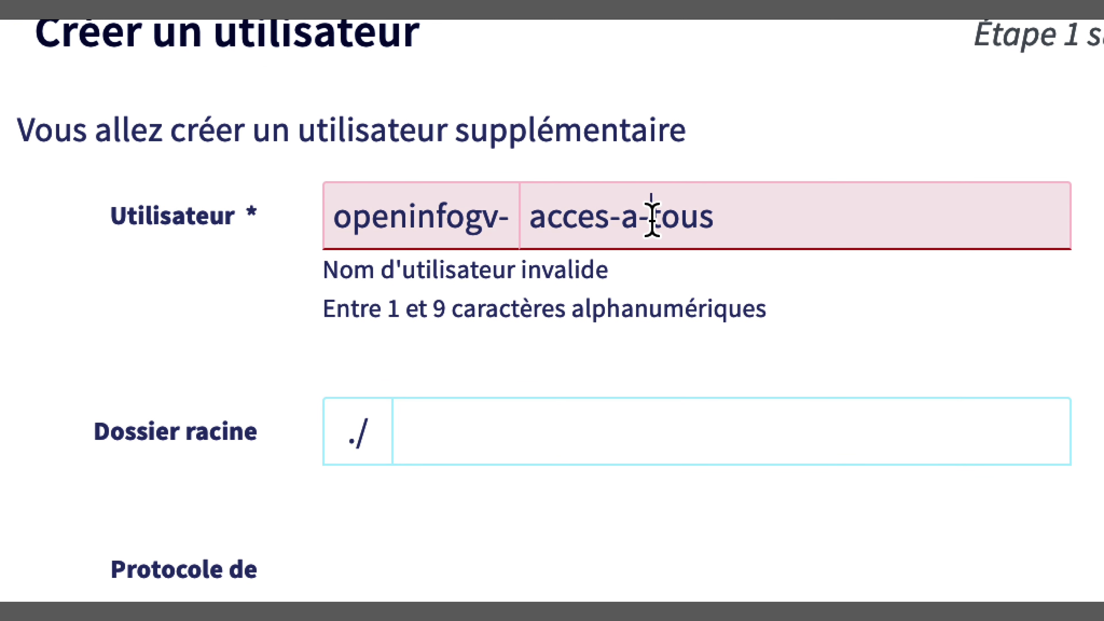
key(shift+Left)
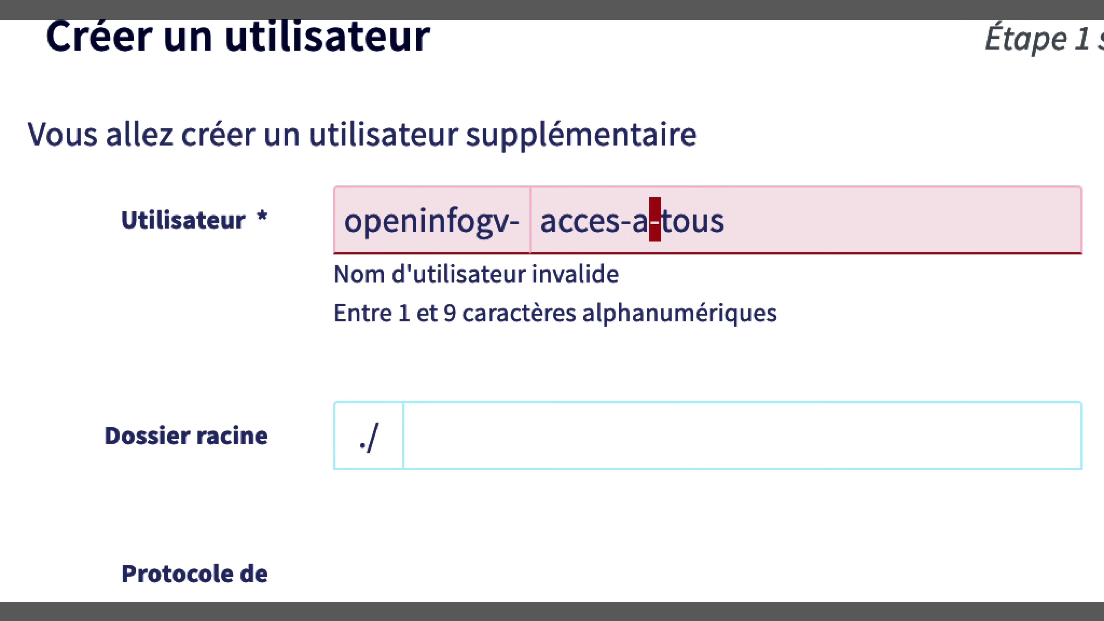
text(_)
click(645, 217)
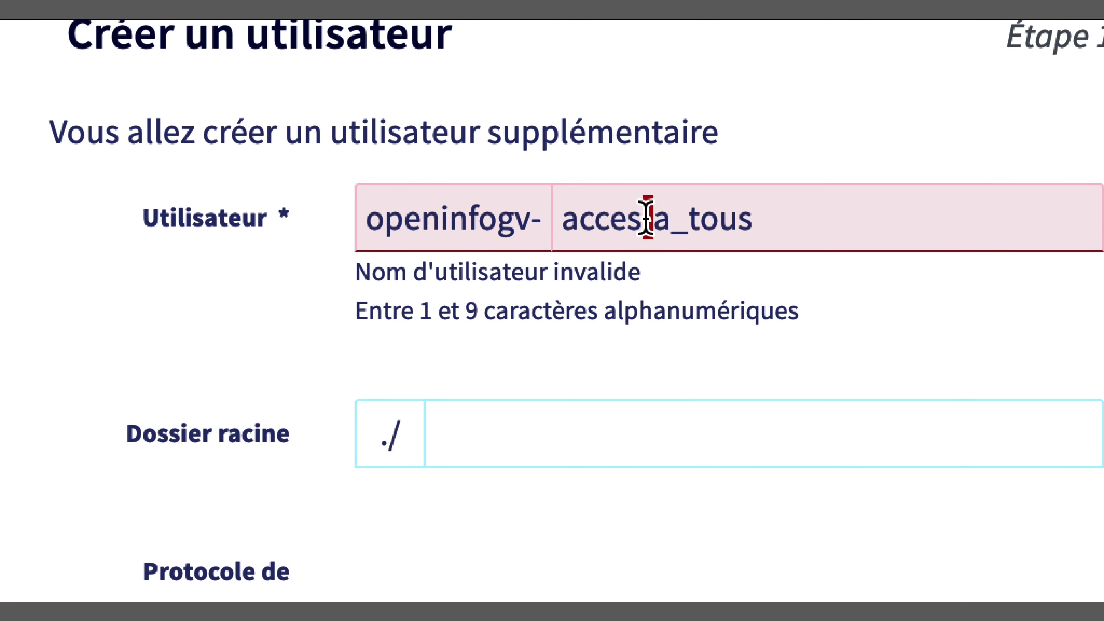
key(shift+Right)
text(_)
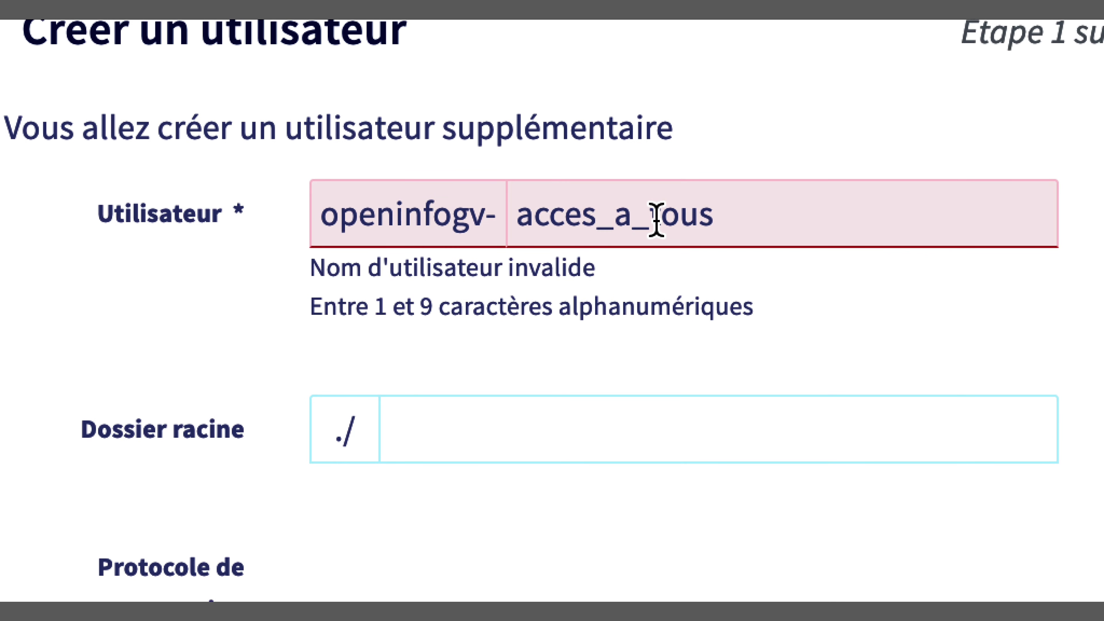
mouse_move(656, 220)
mouse_down()
mouse_move(610, 220)
mouse_move(639, 220)
mouse_up()
text(T)
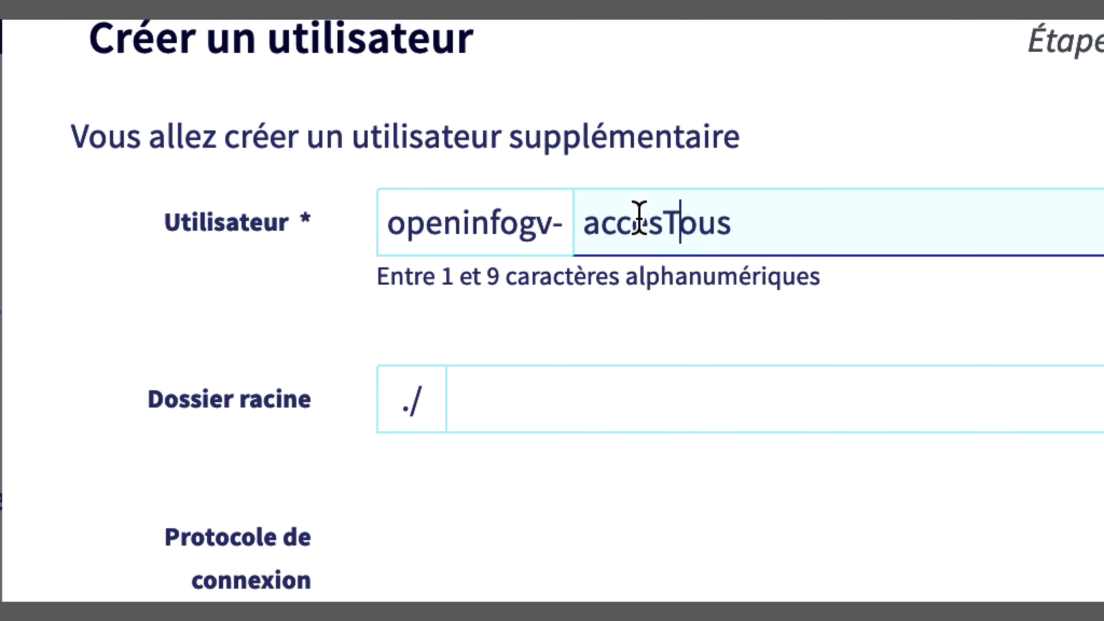
click(628, 222)
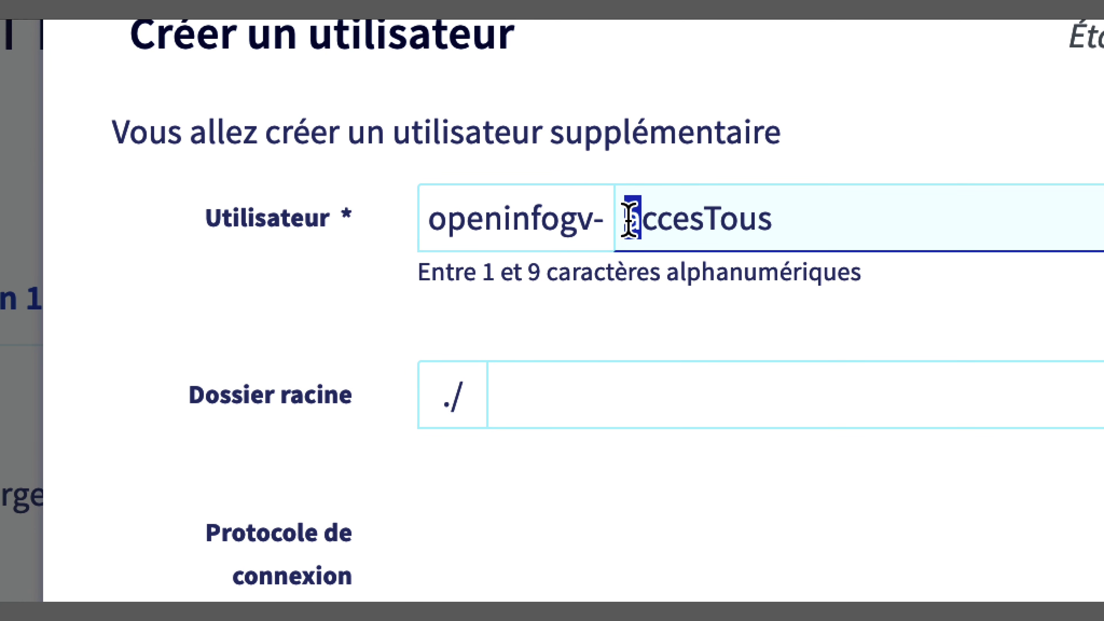
key(BackSpace)
text(A)
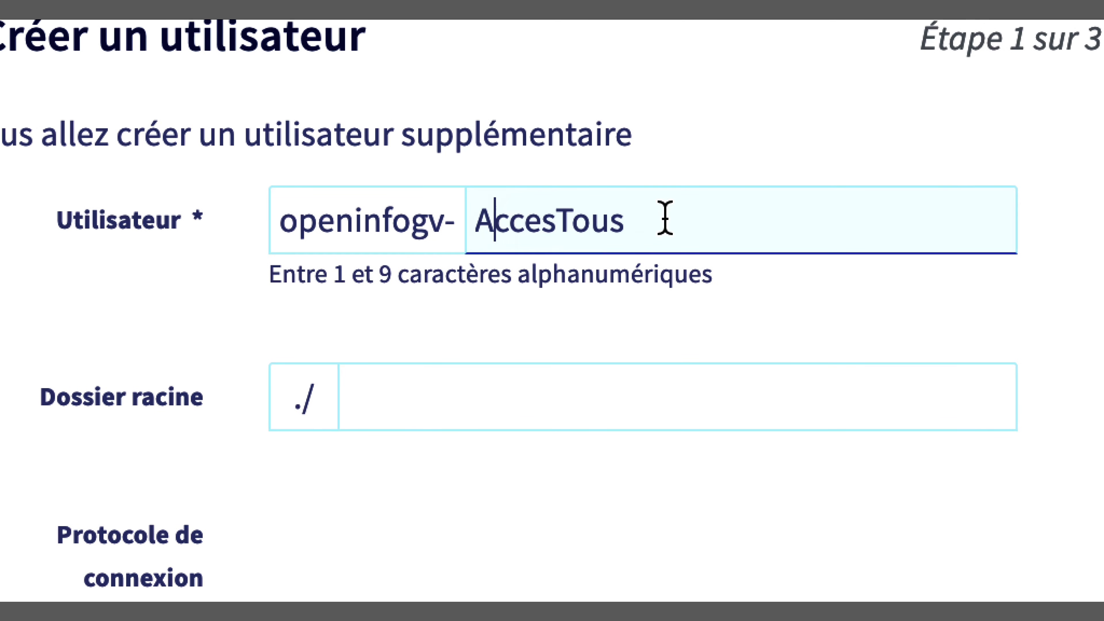
drag(665, 219, 475, 220)
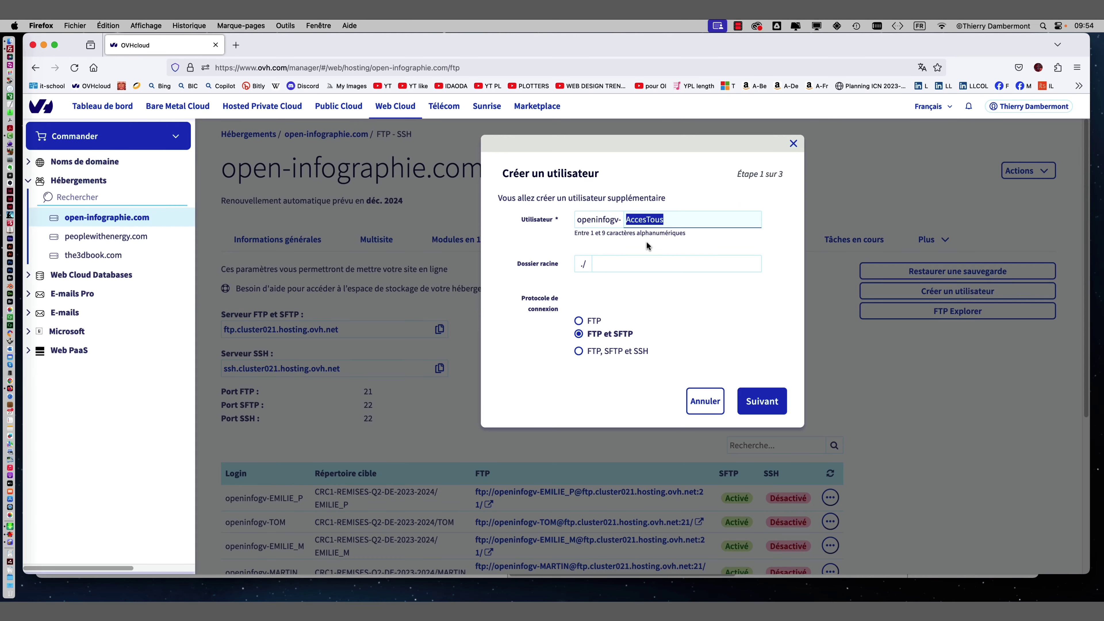
click(618, 265)
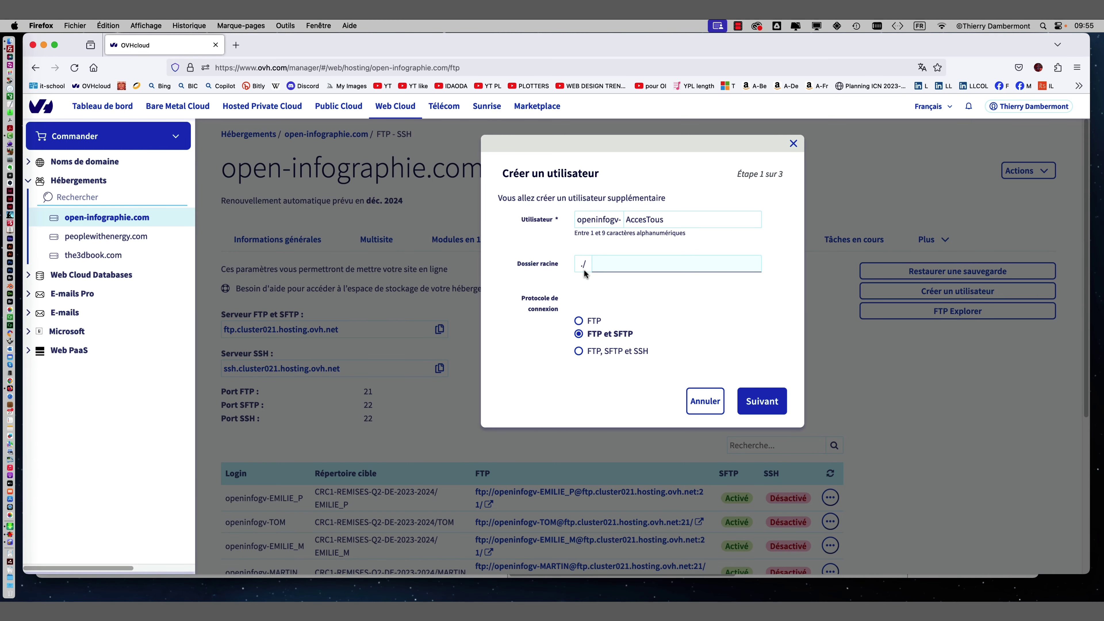
key(super+Tab)
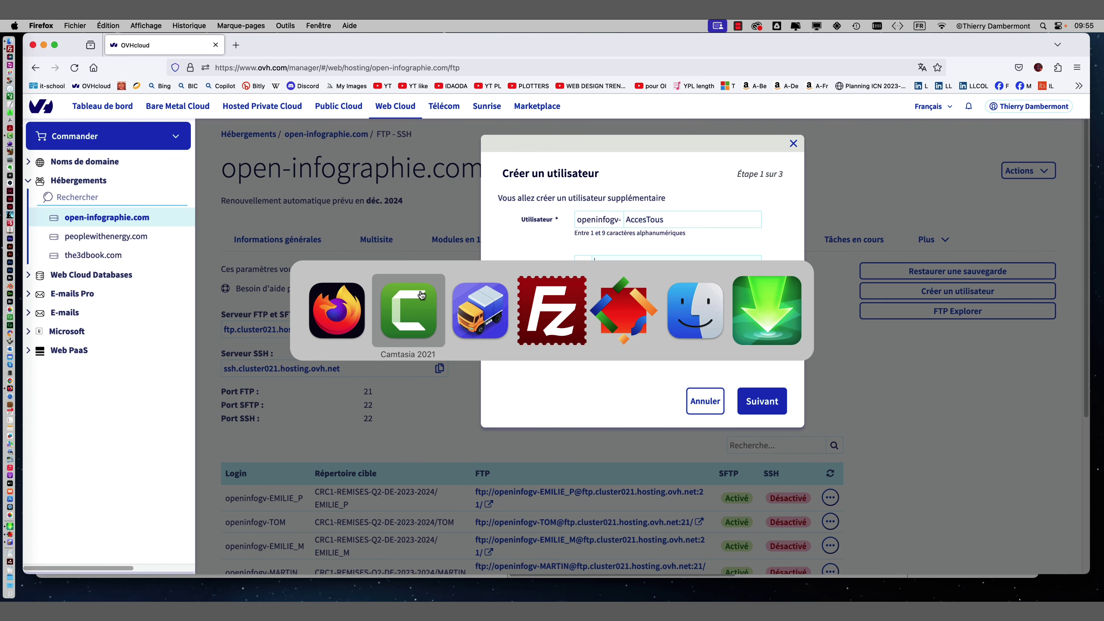
click(479, 312)
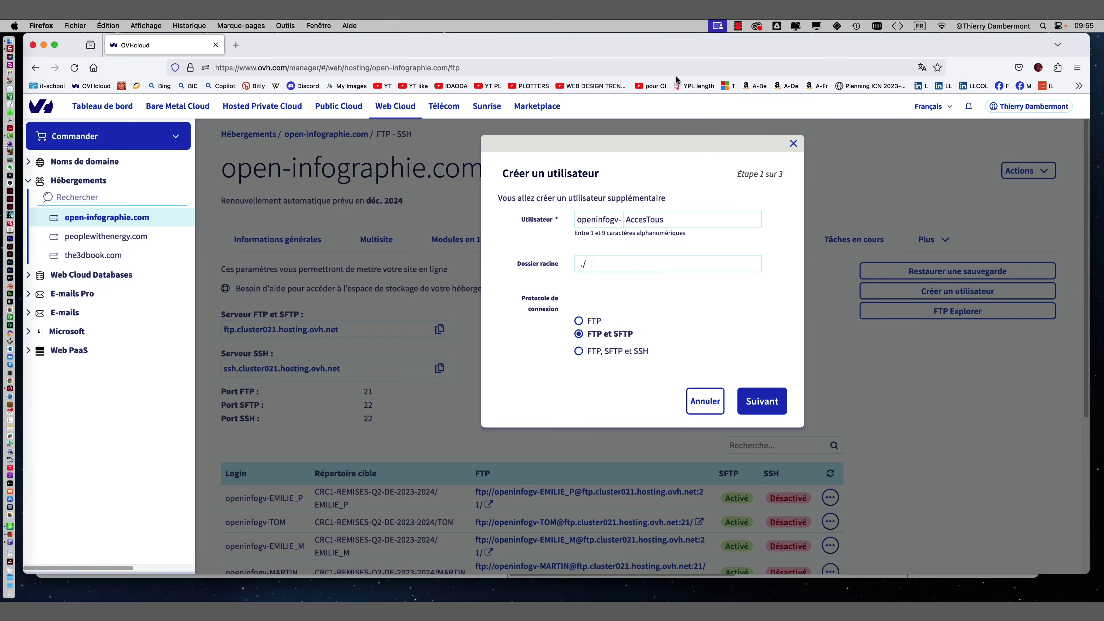
key(Tab)
Enter CRC1-REMISES-Q2-DE-2023-2024/TOUS as the AccesTous user's root folder.
text(CRC1-REMISES-Q2-DE-2023-2024)
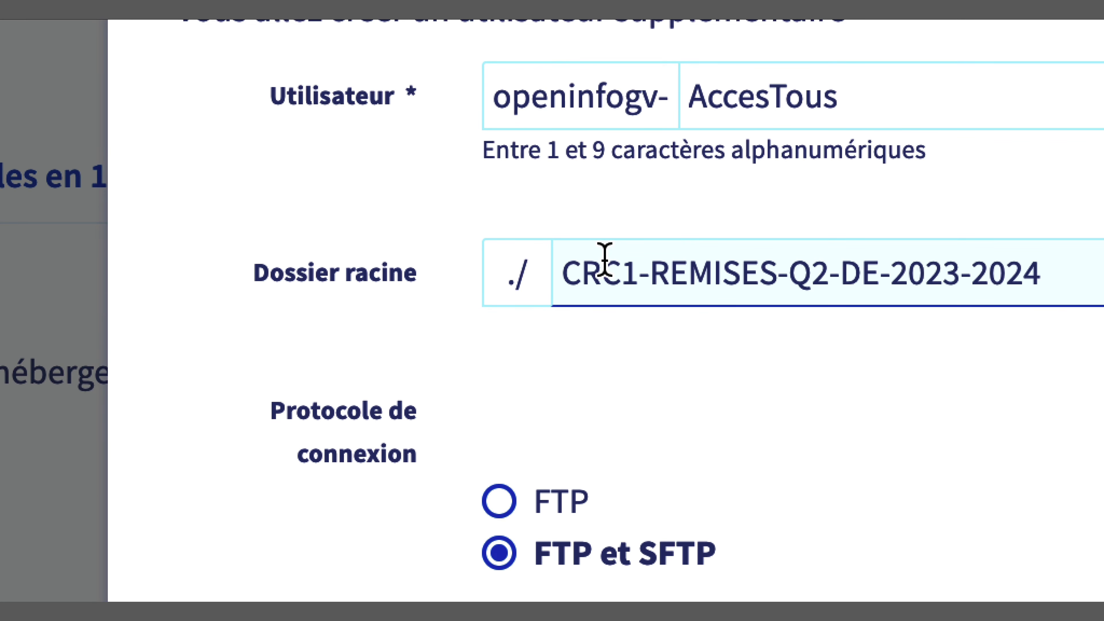
text(/)
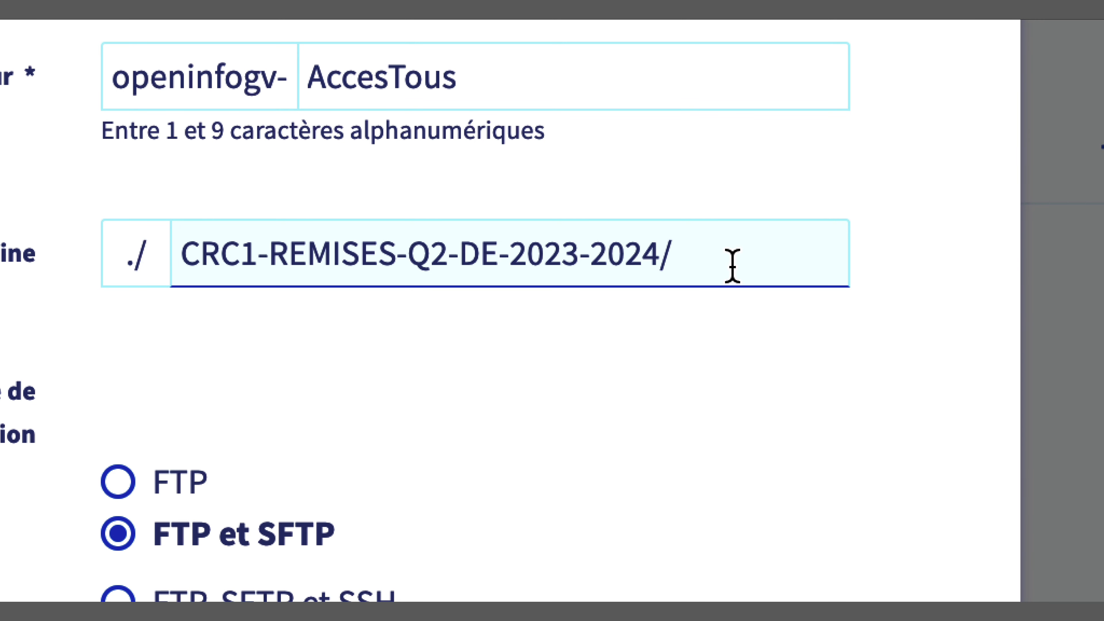
text(TOUS)
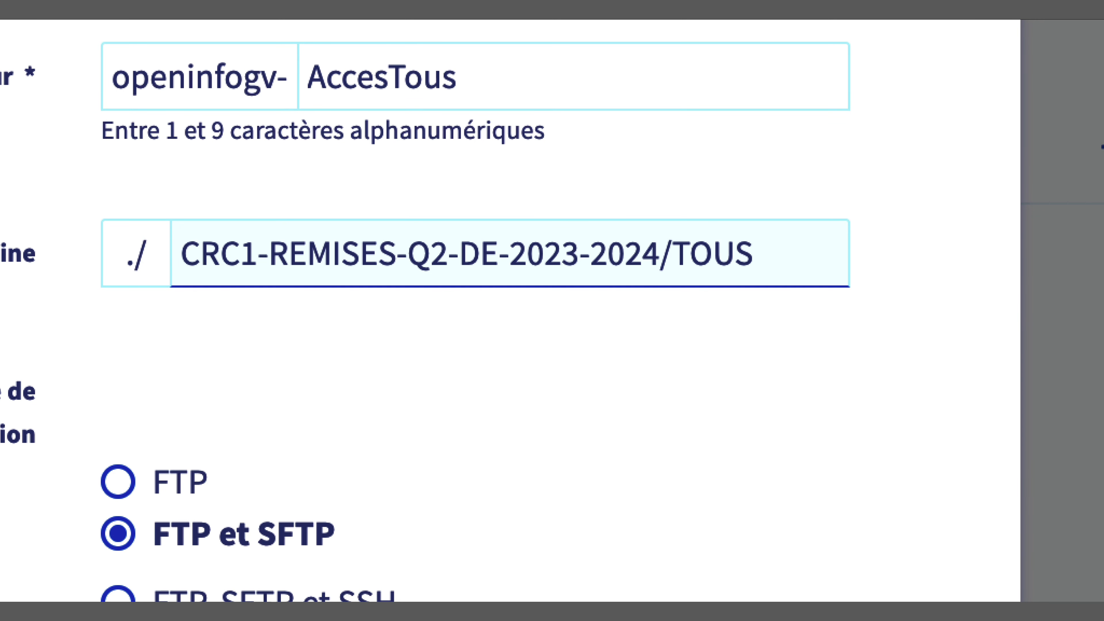
drag(735, 264, 604, 270)
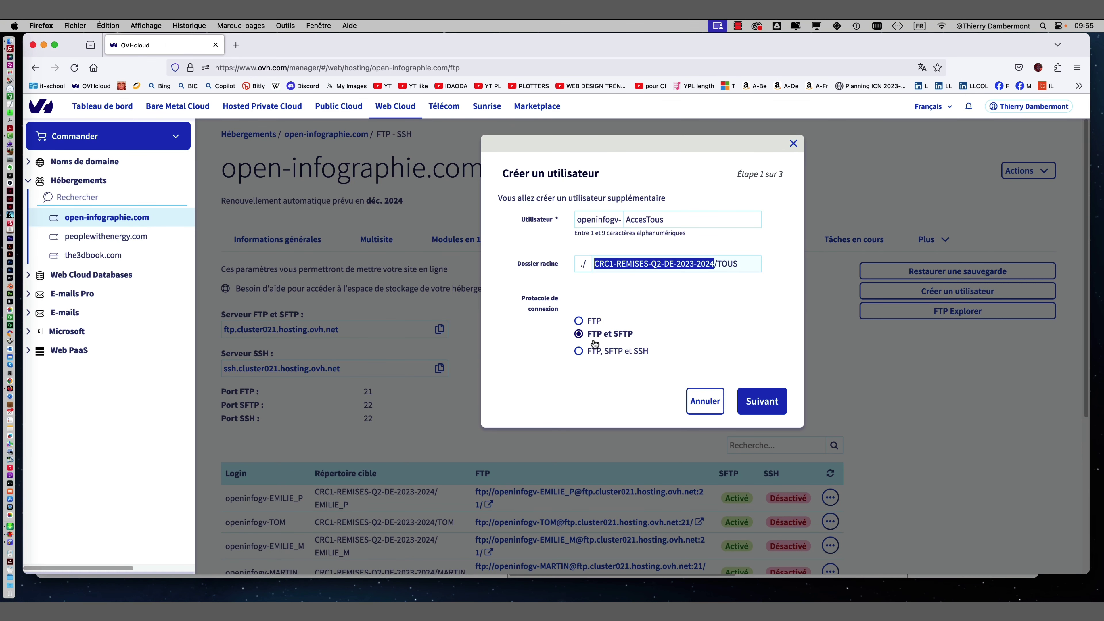
Continue to the password step and replace the proposed password with a new one.
click(759, 402)
click(641, 221)
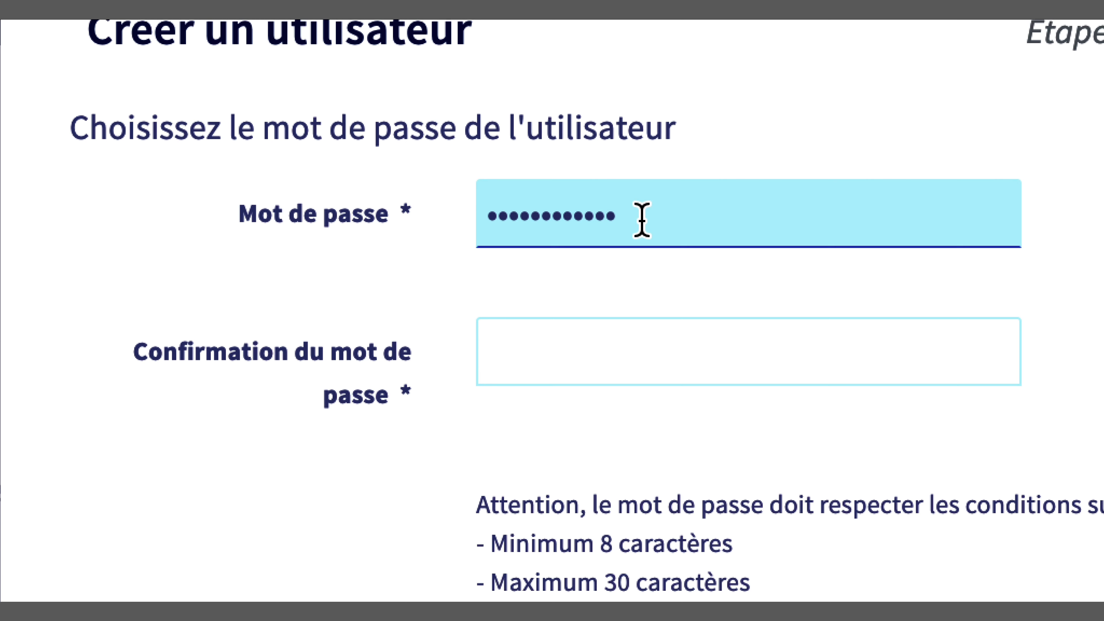
drag(619, 216, 482, 217)
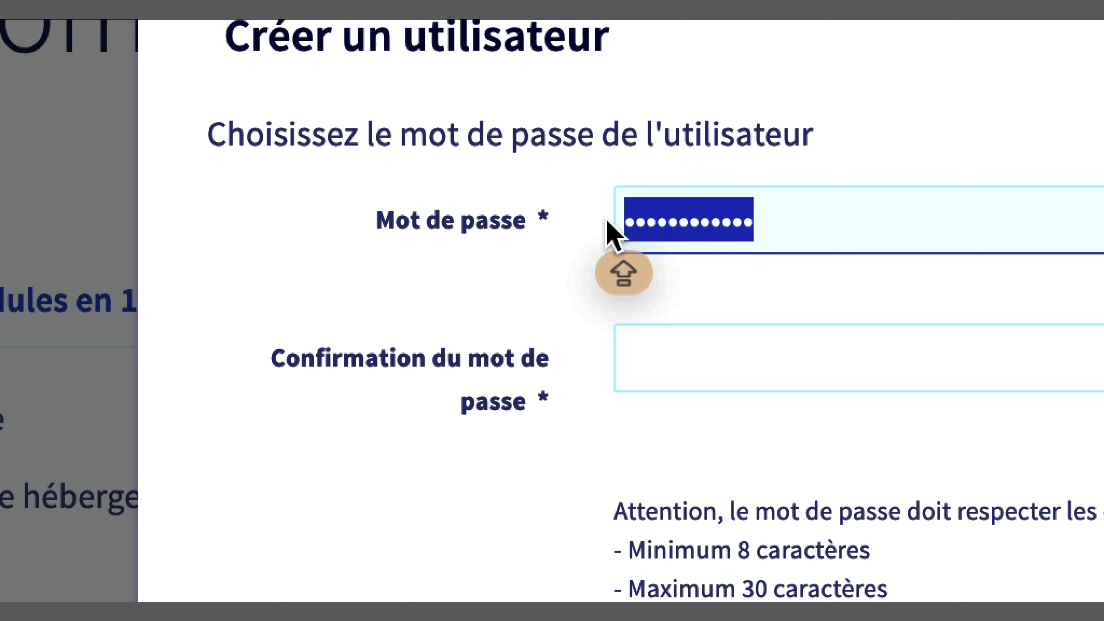
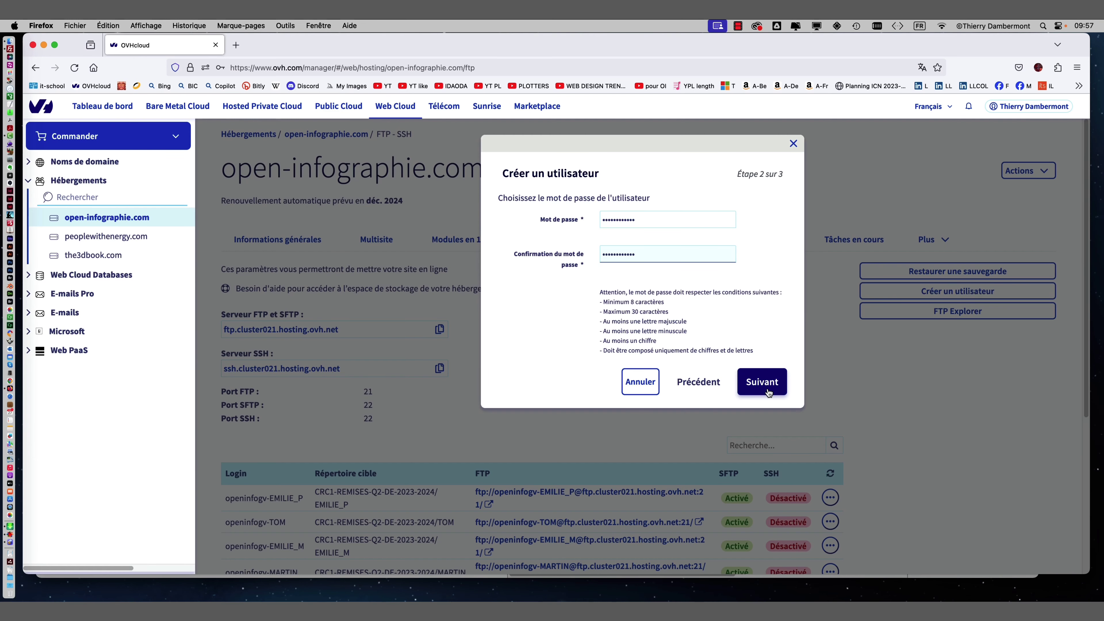
Copy the openinfogv-AccesTous login from the summary and confirm the user's creation.
click(768, 391)
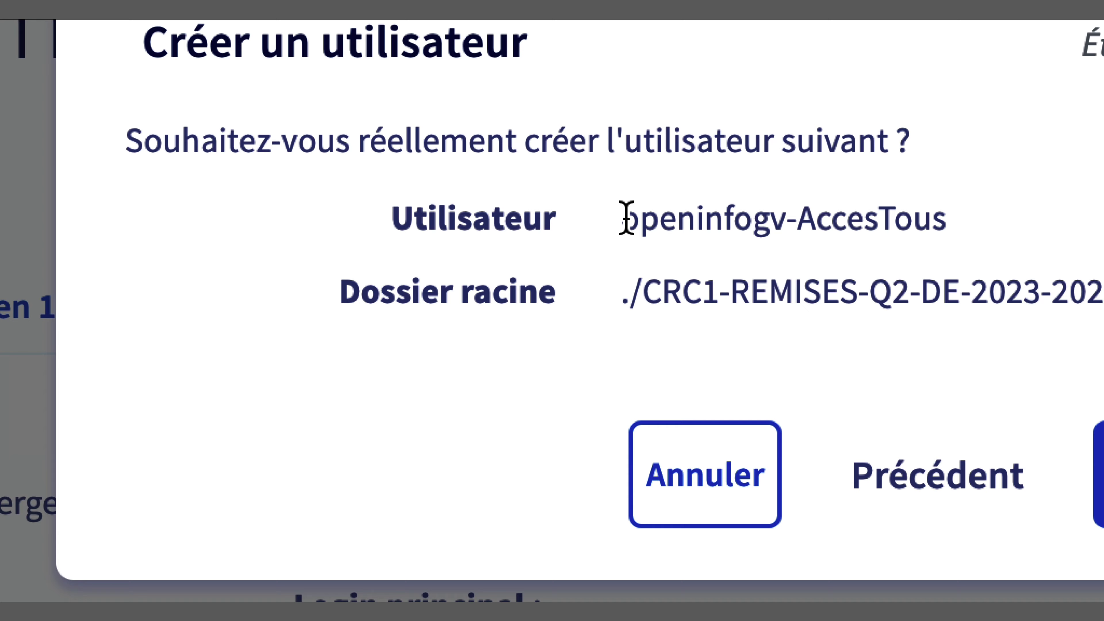
drag(628, 220, 939, 219)
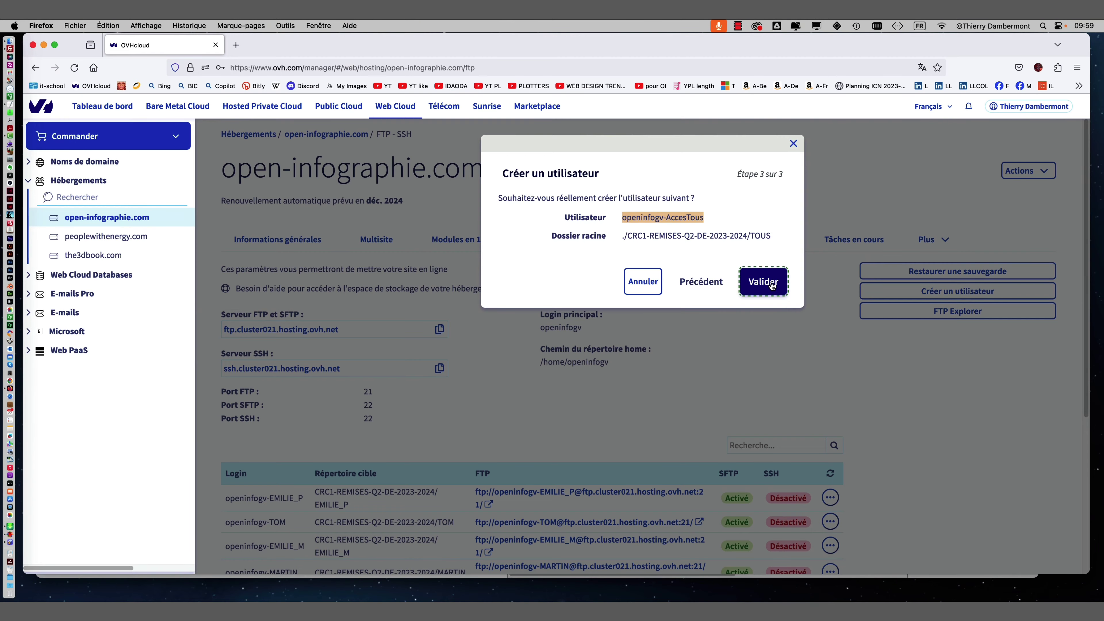
click(772, 283)
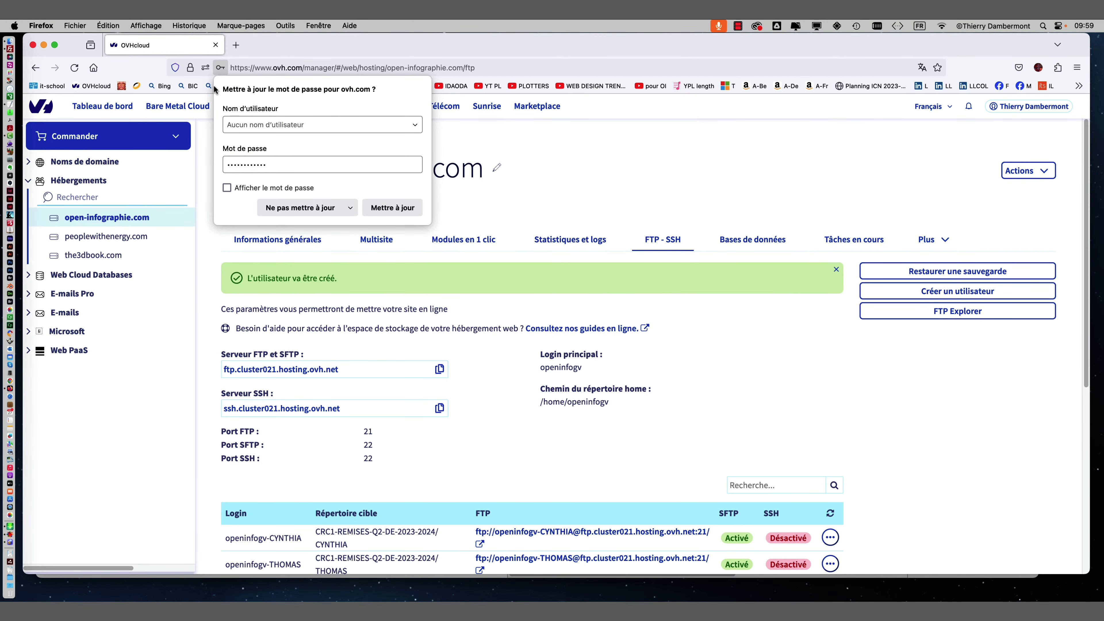
Dismiss Firefox's password prompt, check openinfogv-AccesTous in the user list, and bring FileZilla forward.
click(759, 346)
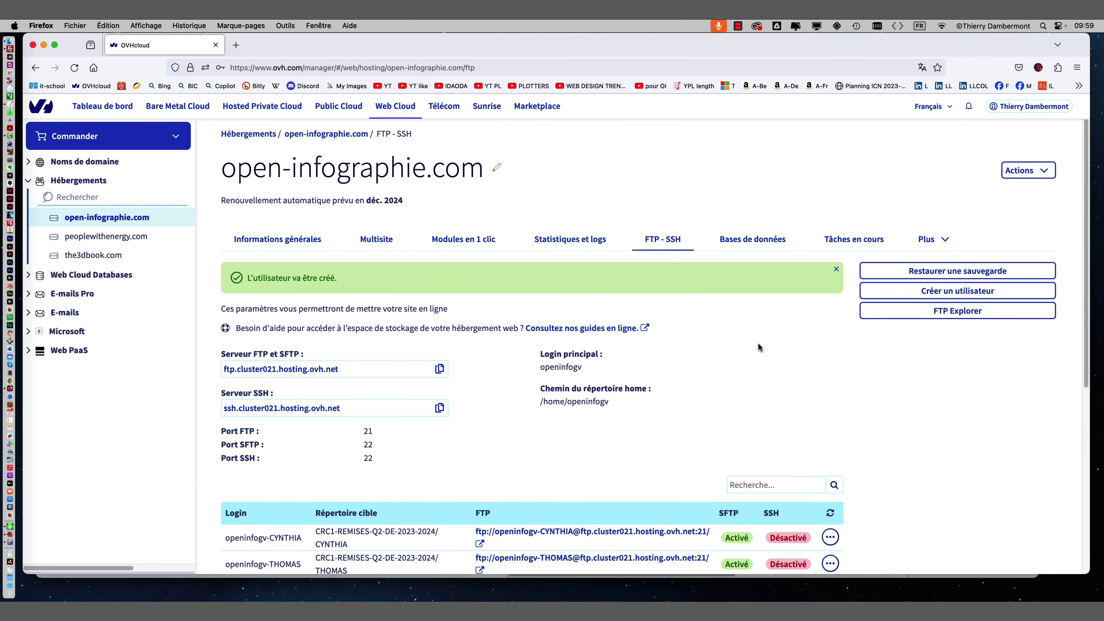
scroll(758, 344, down, 7)
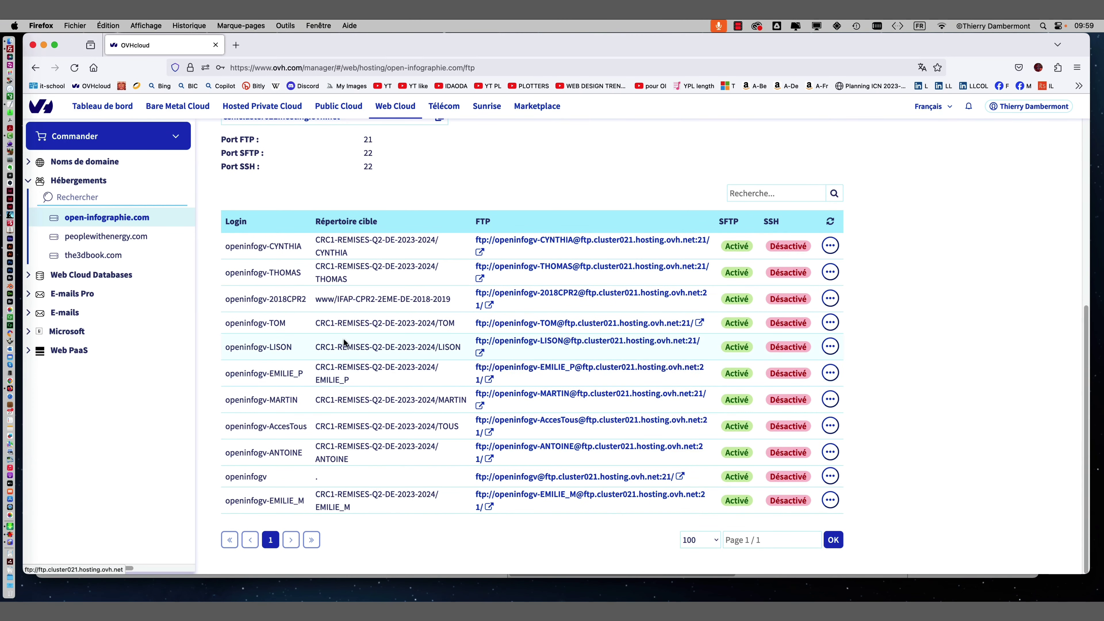
click(291, 540)
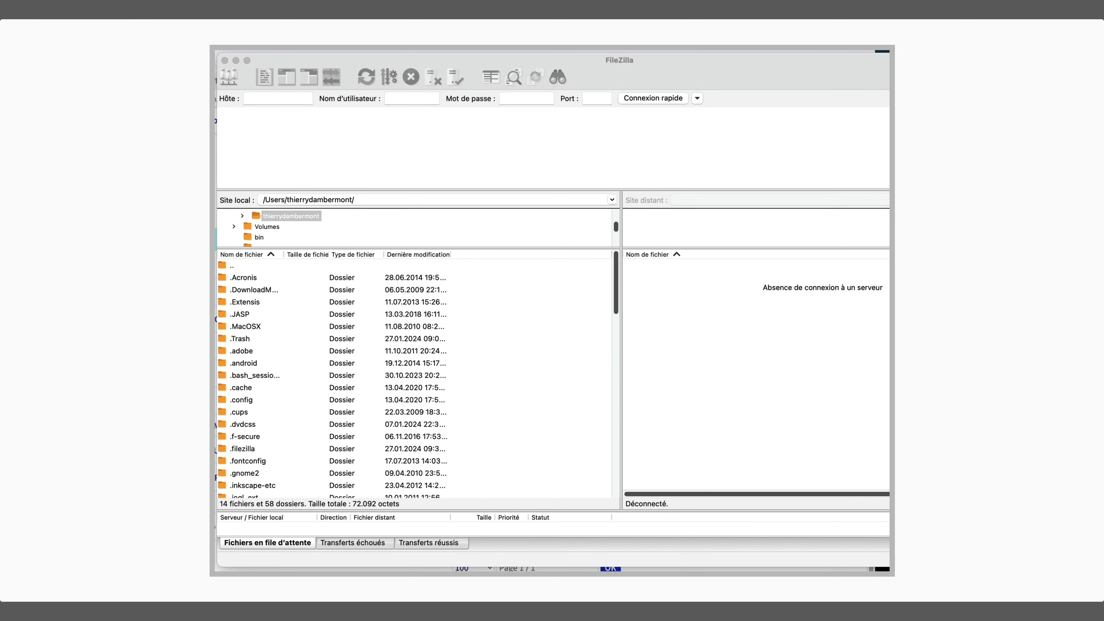
Paste ftp.cluster021.hosting.ovh.net and the new user's login into FileZilla's quickconnect host and username fields.
click(258, 98)
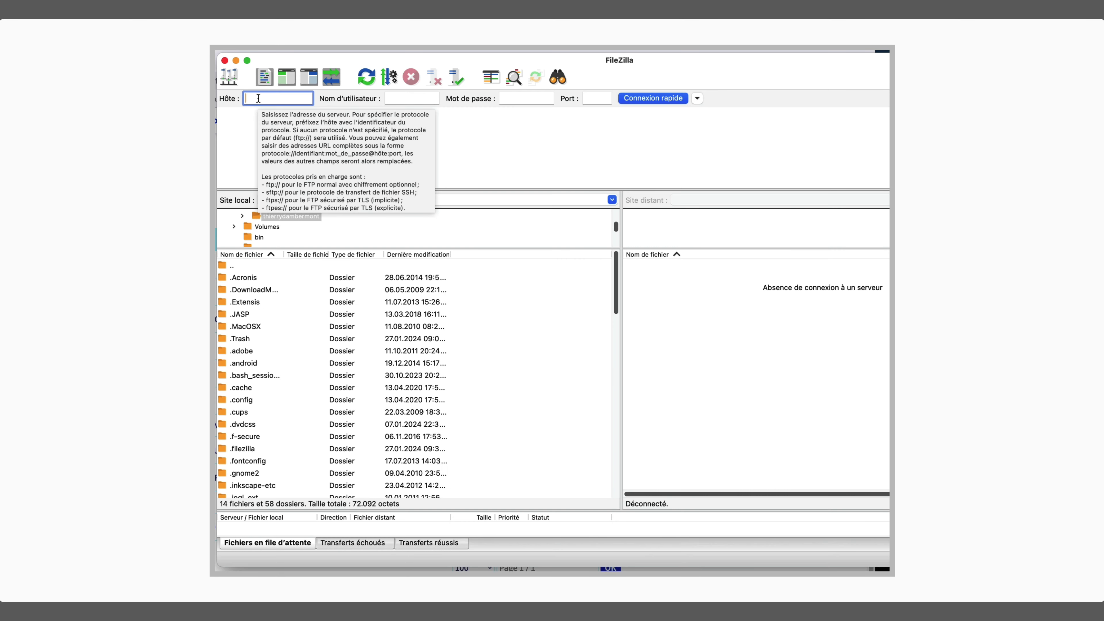
key(super+v)
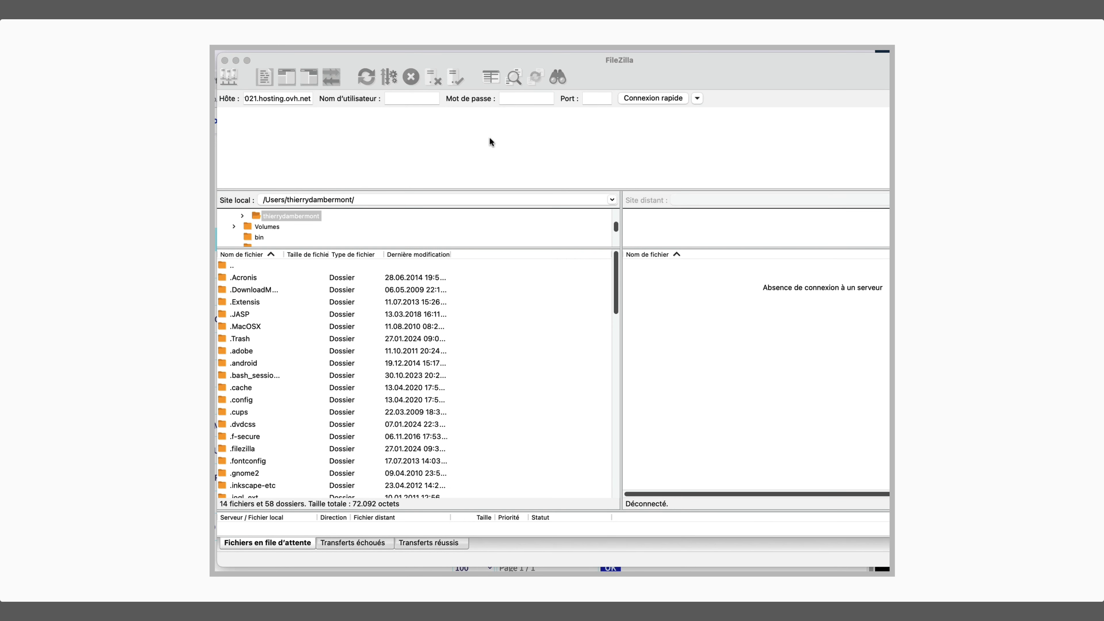
click(409, 103)
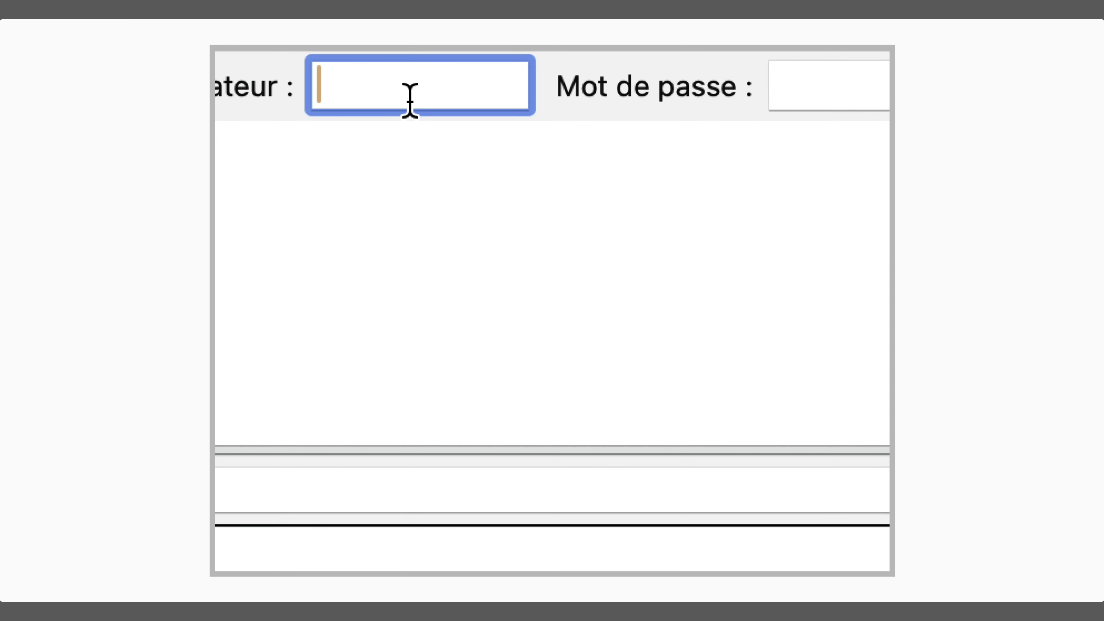
key(super+v)
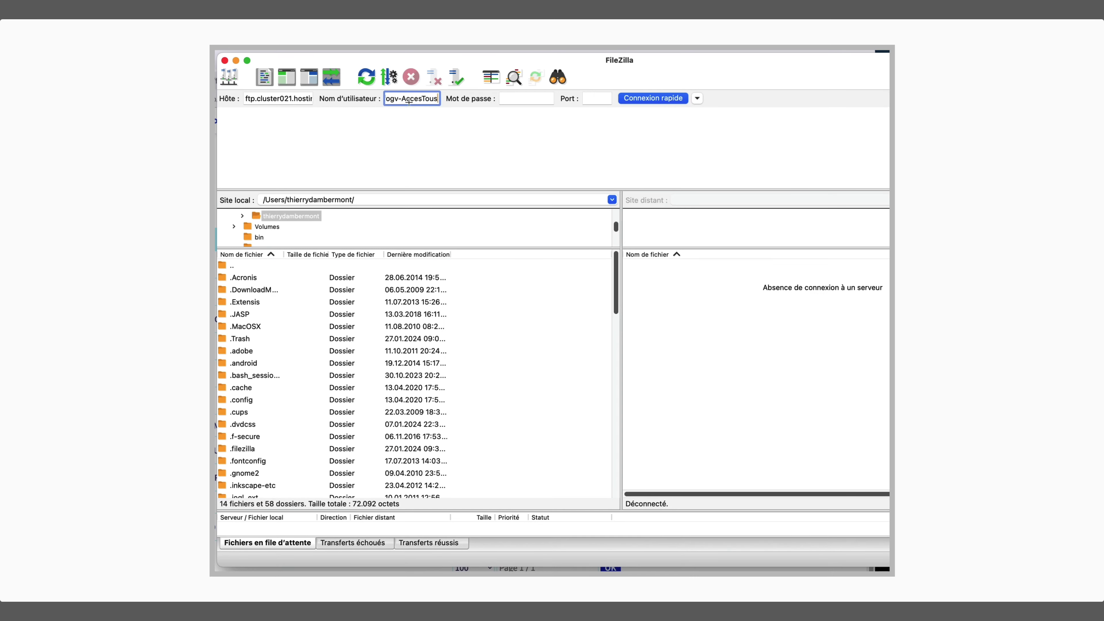
key(super+Tab)
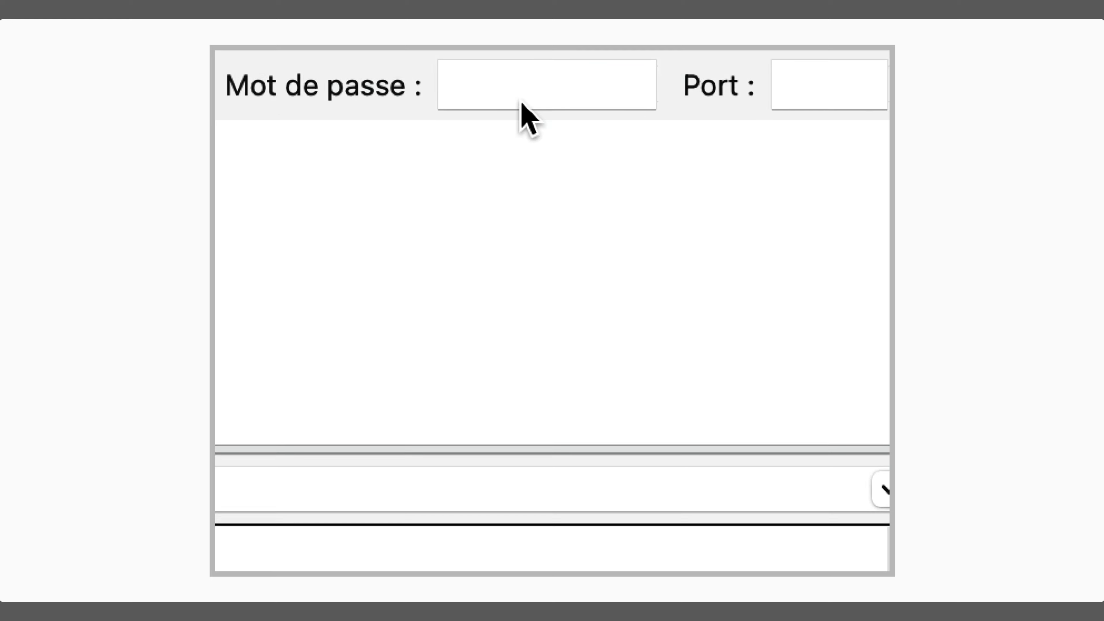
Fill in the saved password, set port 22, and start the quick connection.
click(521, 101)
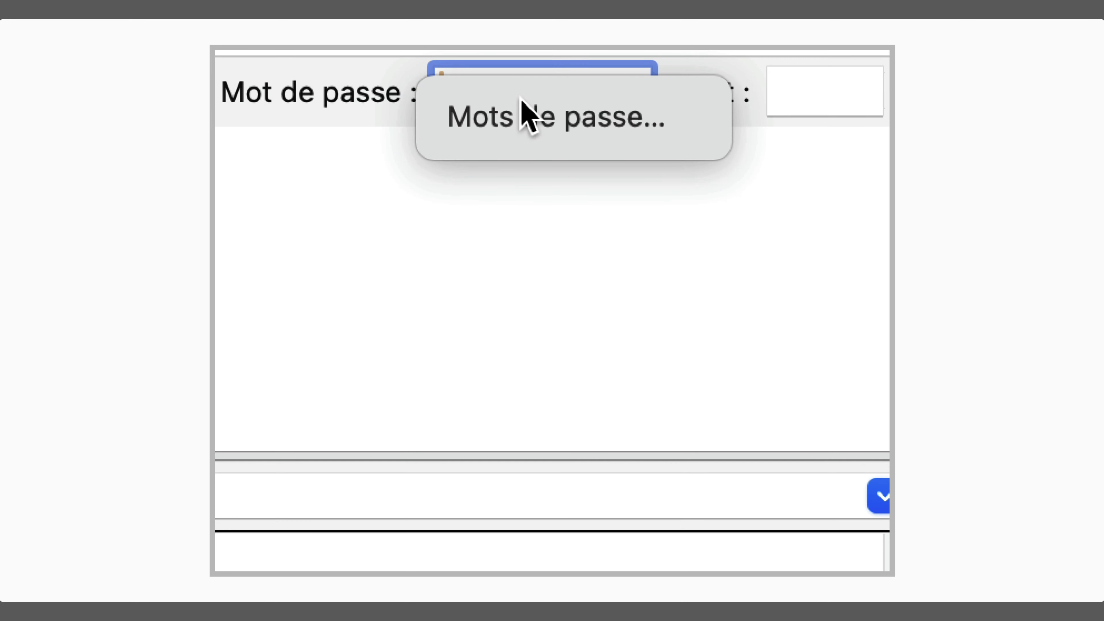
key(super+v)
click(585, 102)
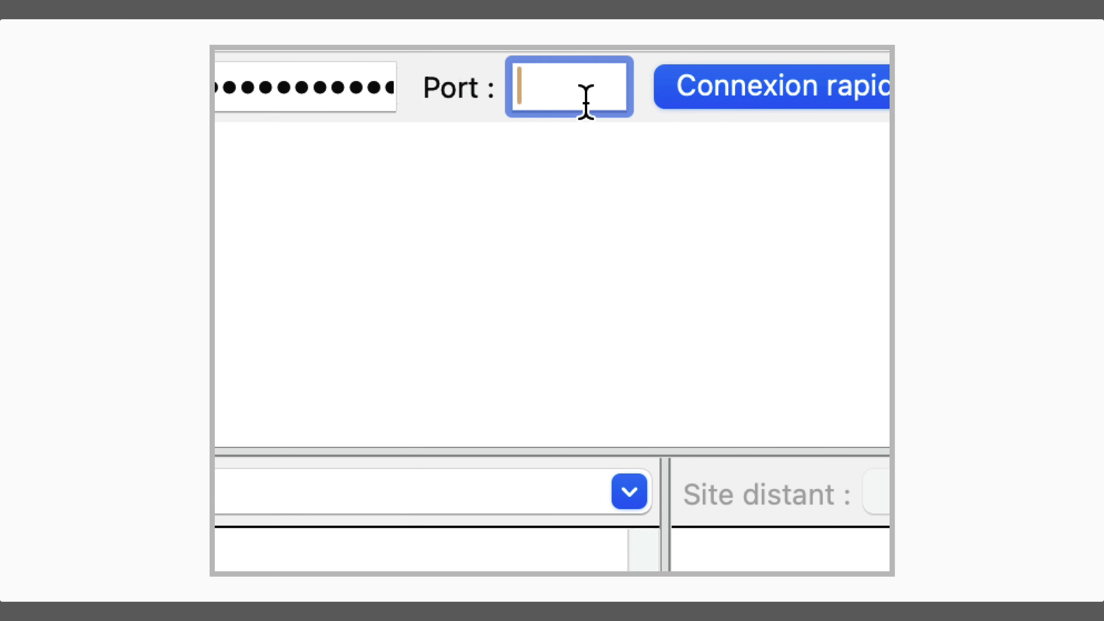
text(22)
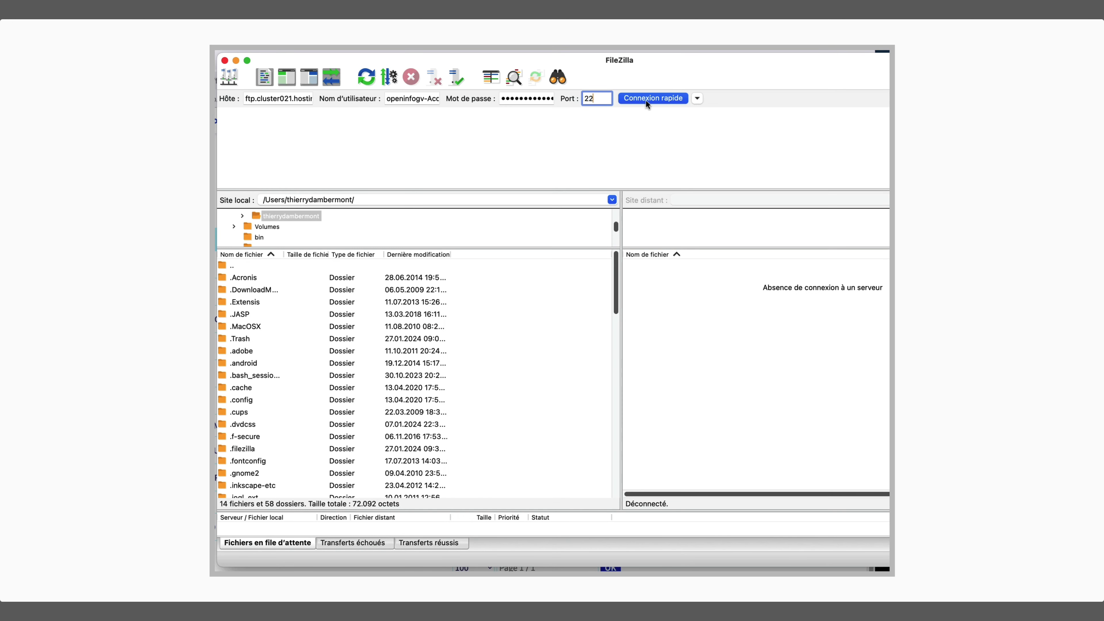
click(645, 98)
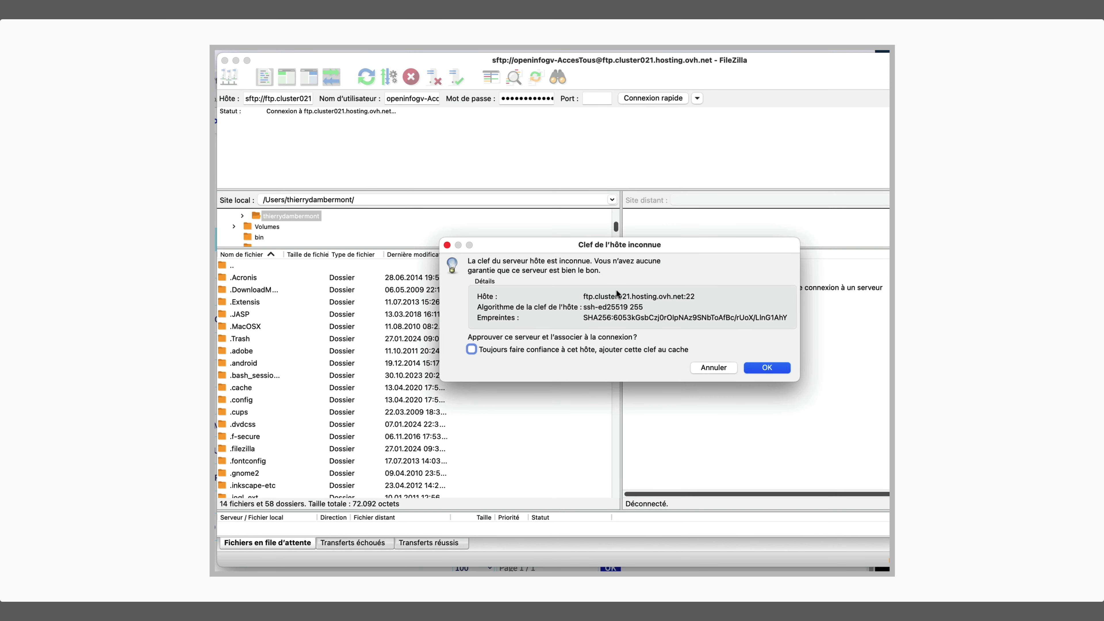
Accept the server's unknown host key and rearrange FileZilla showing the empty remote home folder.
drag(550, 243, 443, 141)
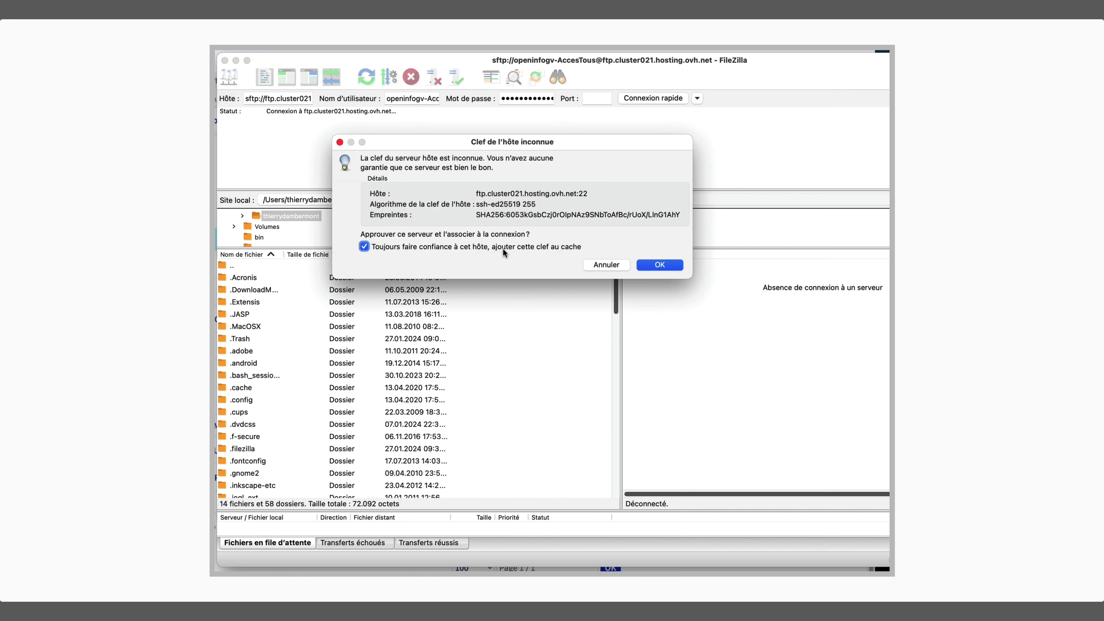
click(658, 265)
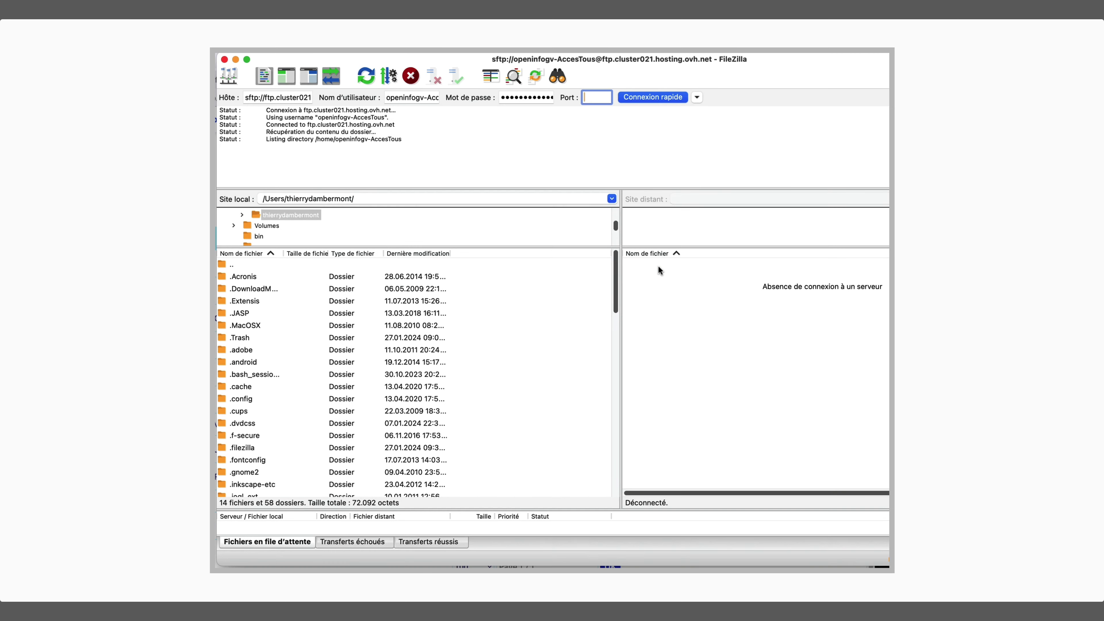
drag(664, 67, 389, 61)
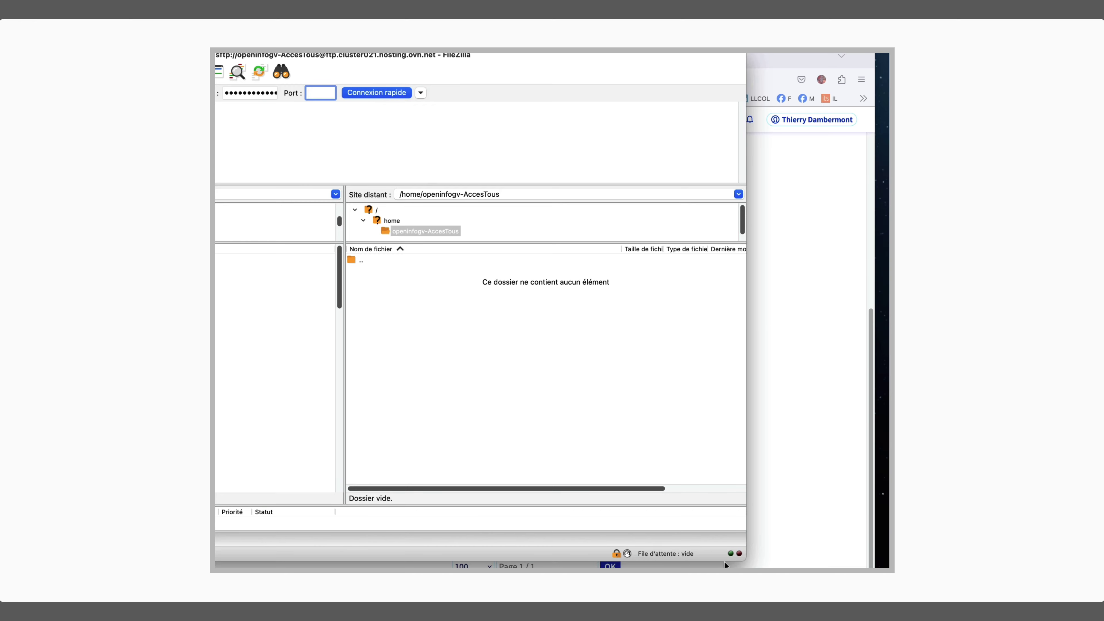
drag(743, 567, 465, 569)
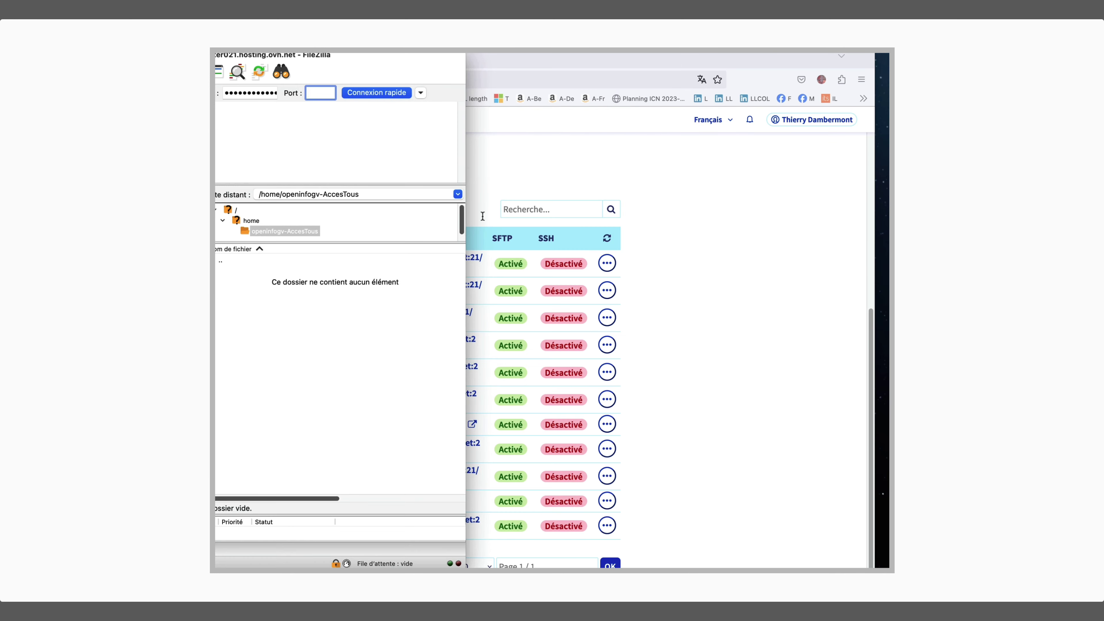
double_click(352, 73)
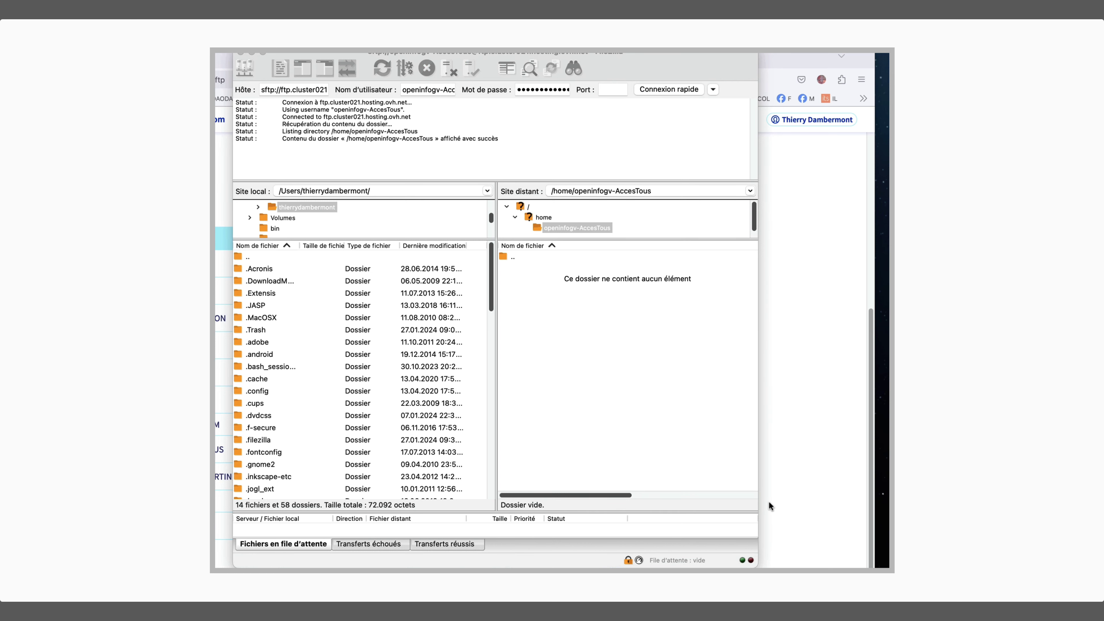
Widen FileZilla and upload scène presentoir - 09.png from Finder into the remote home folder.
drag(760, 565, 891, 590)
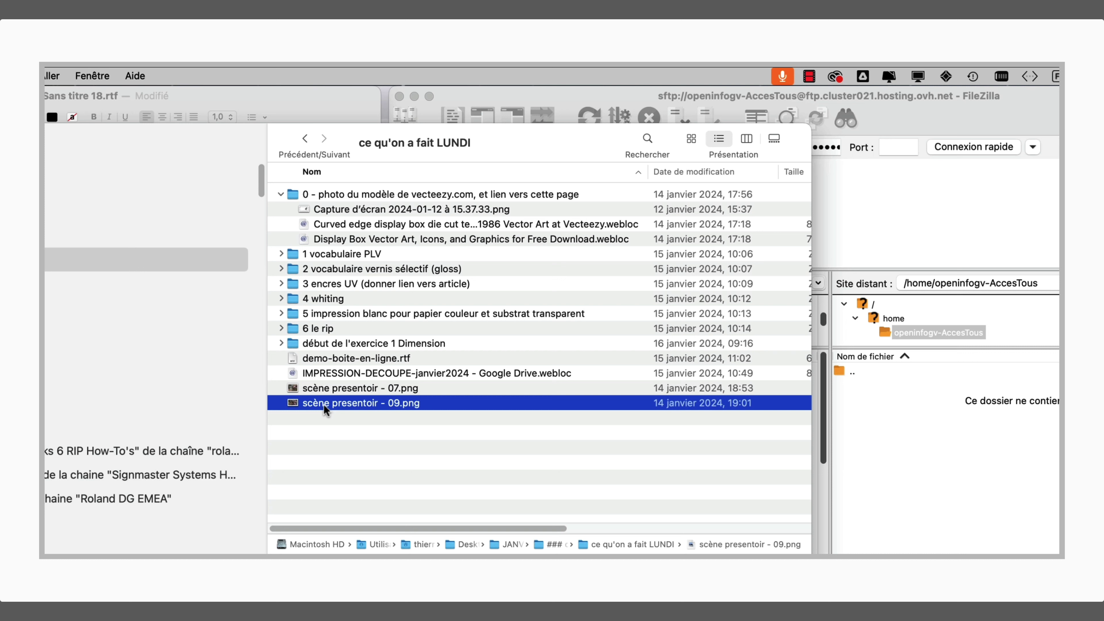
drag(323, 408, 1029, 503)
click(1022, 486)
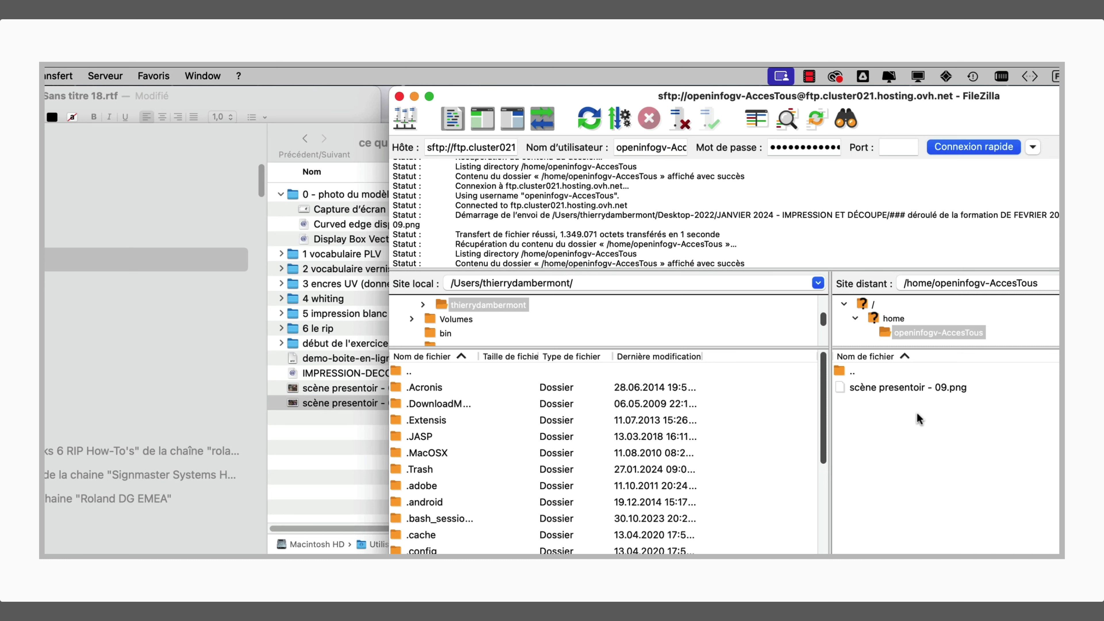
click(925, 394)
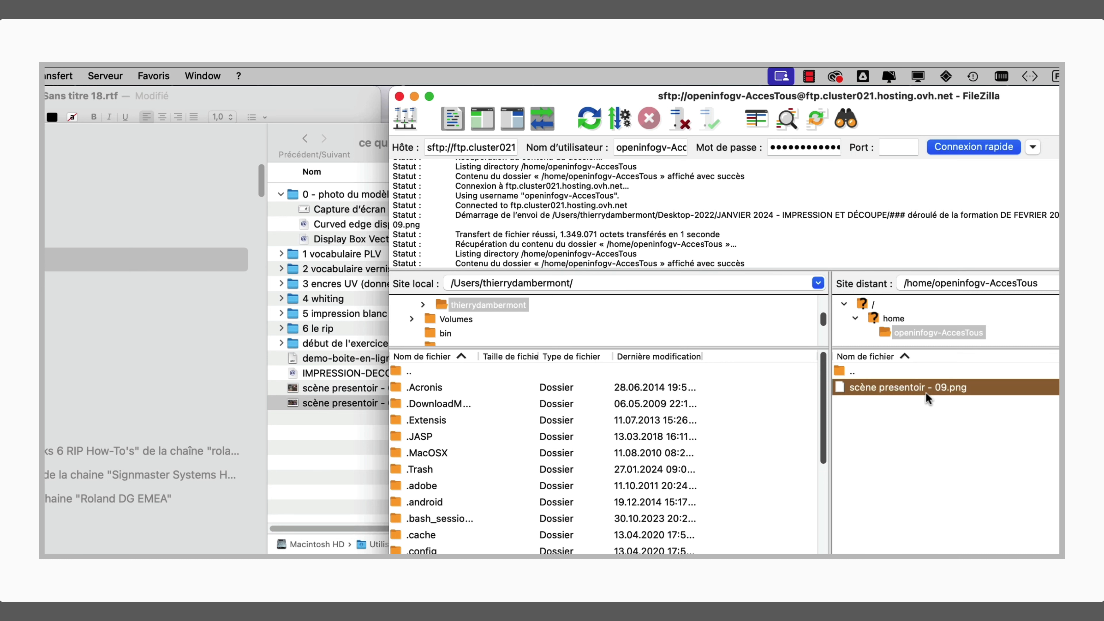
right_click(925, 392)
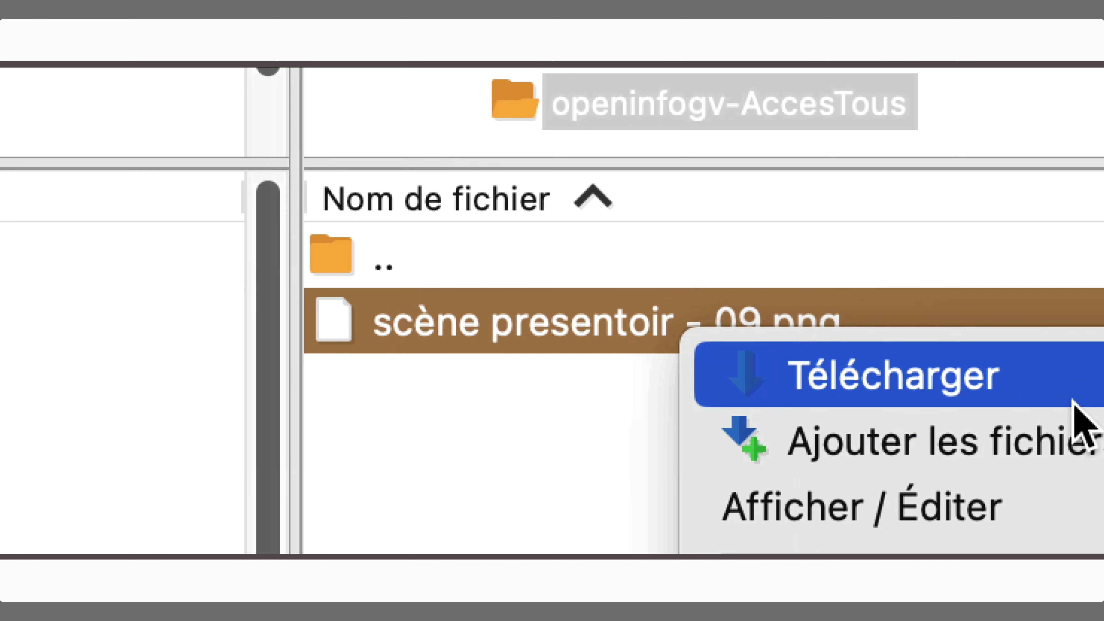
click(1074, 402)
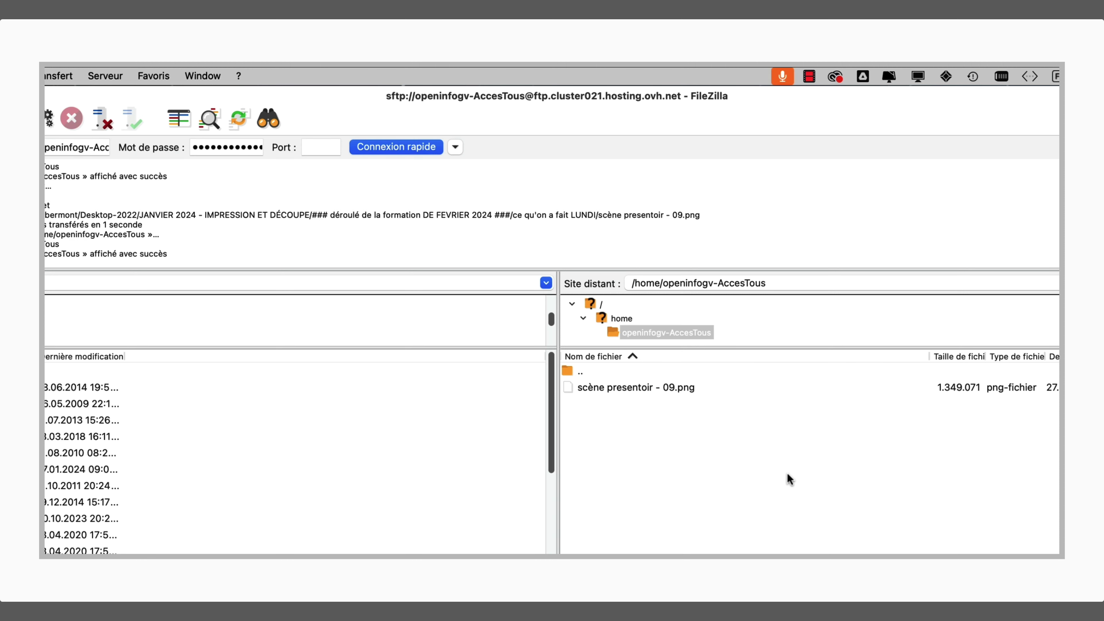
In Firefox, show the Informations générales page of the open-infographie.com hosting.
key(super+Tab)
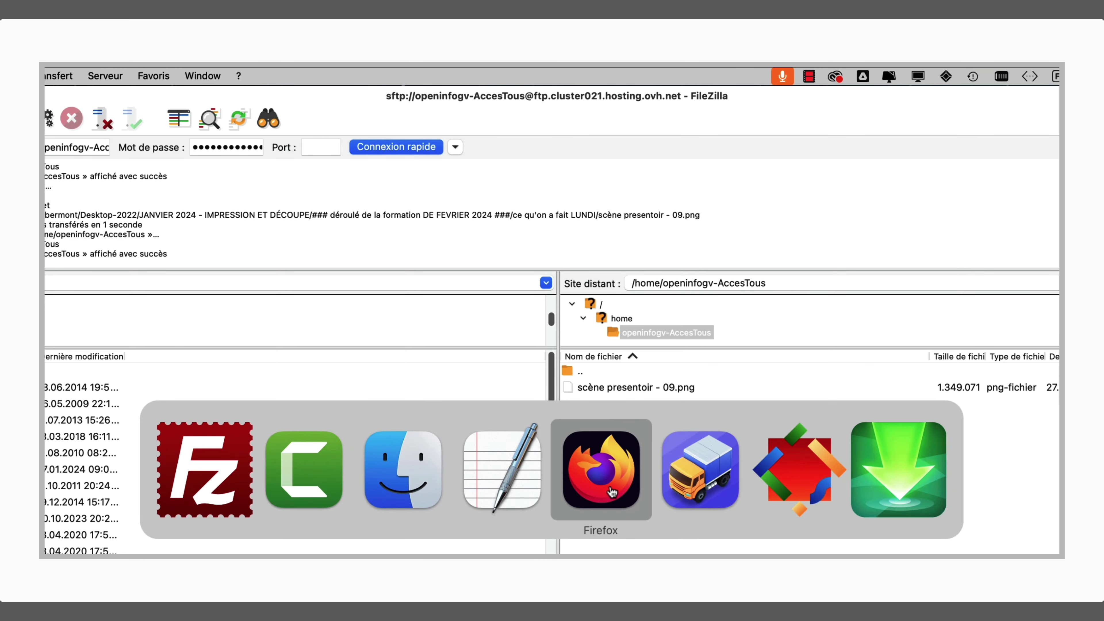
click(609, 491)
scroll(192, 350, up, 10)
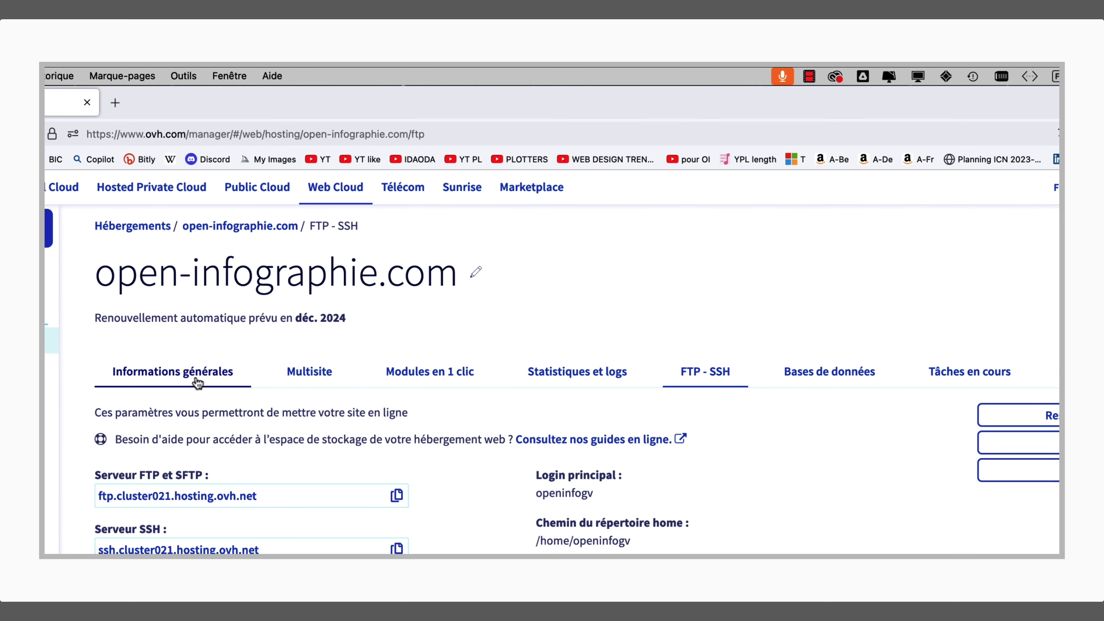
click(174, 378)
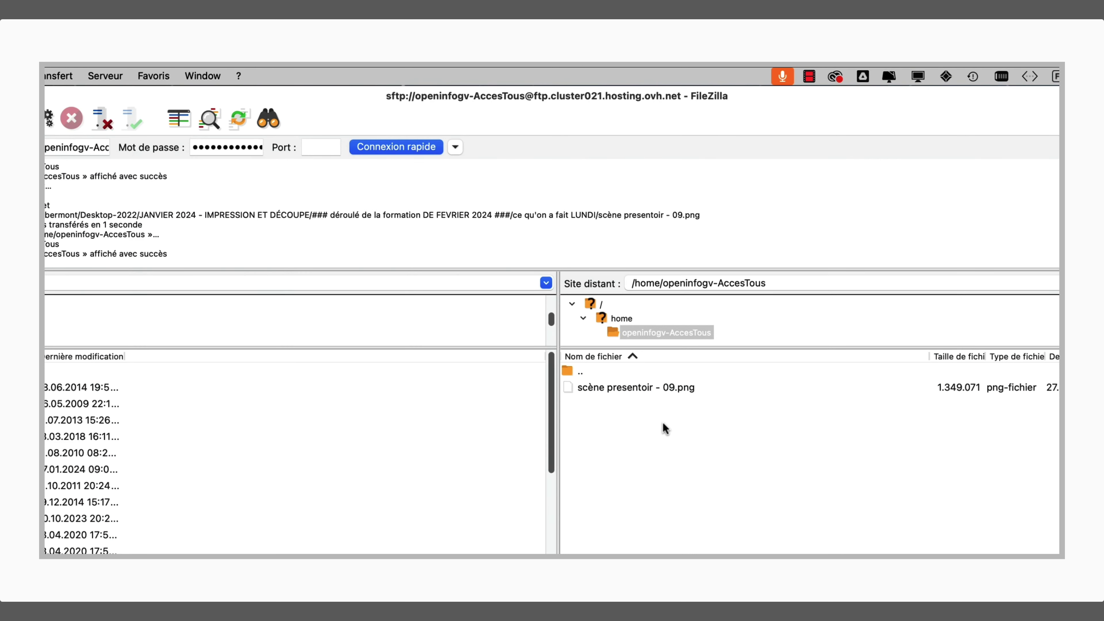
Refresh FileZilla's remote listing twice, confirming scène presentoir - 09.png is the only file.
right_click(665, 429)
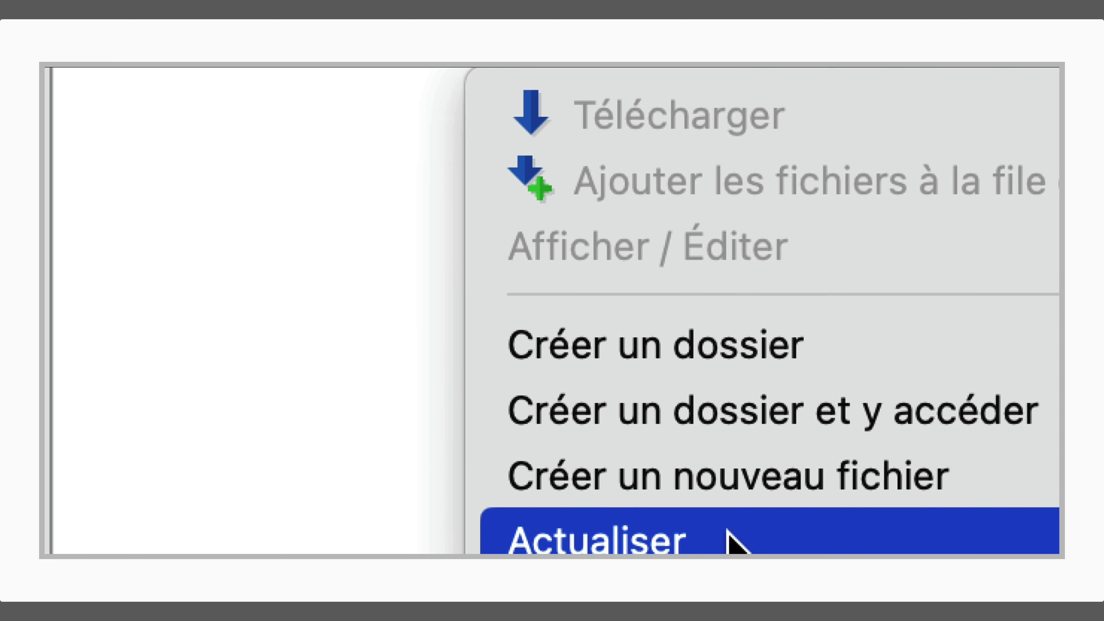
click(726, 530)
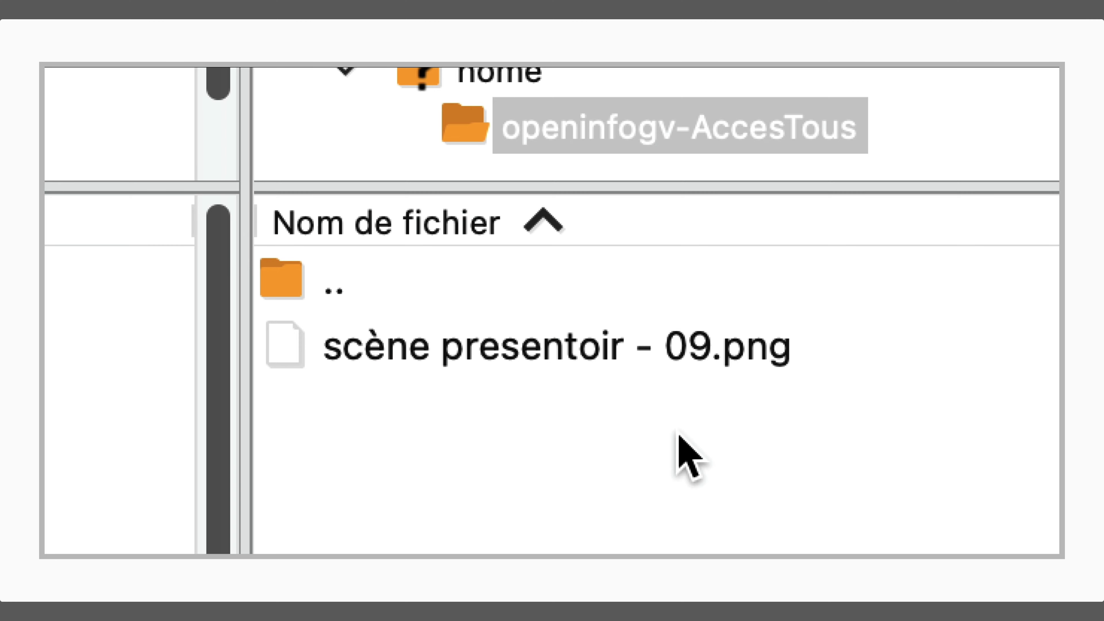
right_click(679, 435)
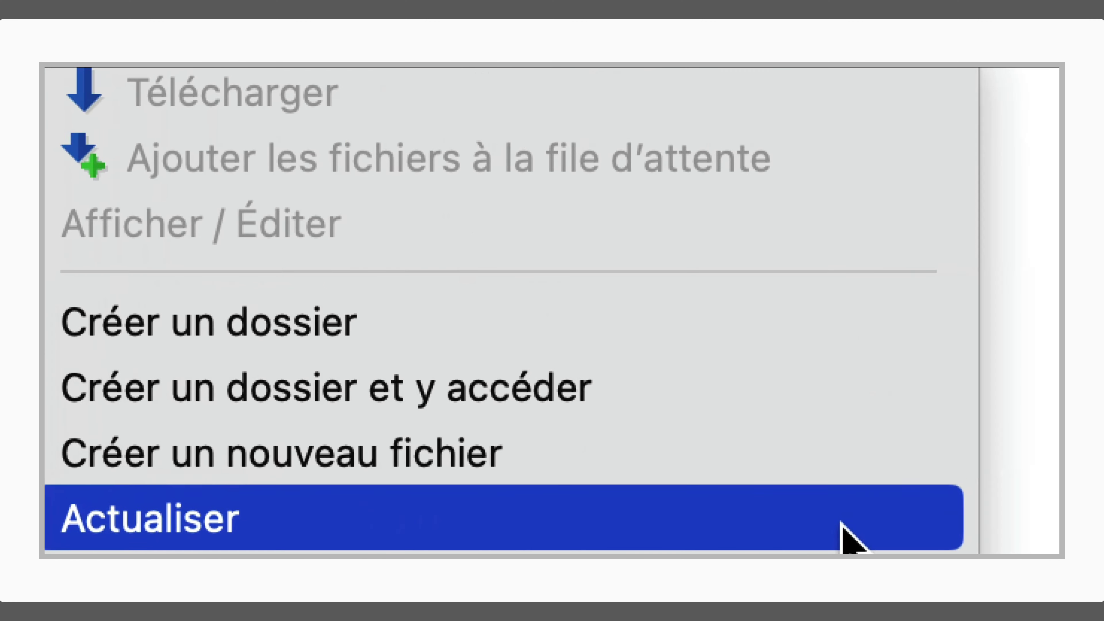
click(841, 528)
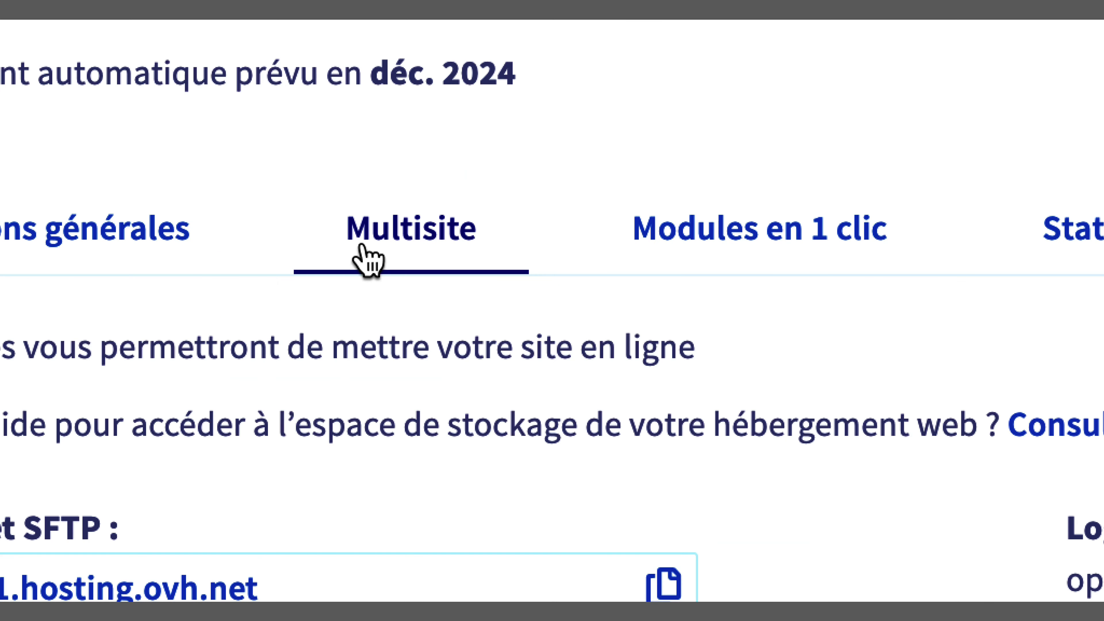
Show the Multisite page listing three domains all served from the www root folder.
click(362, 246)
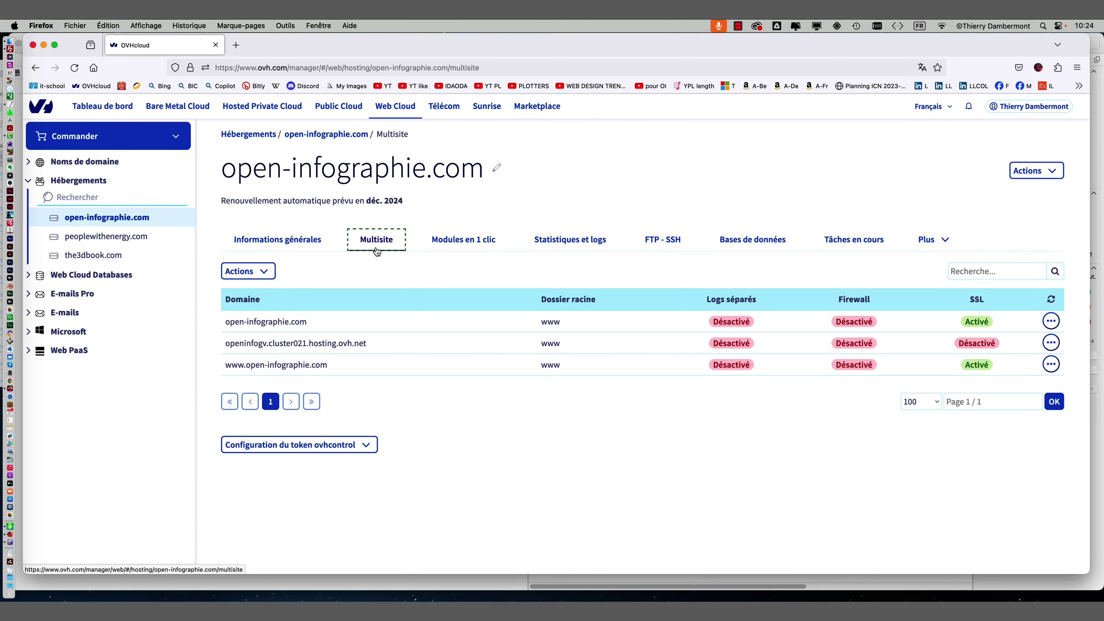
Go back to FTP - SSH and scroll through the FTP user logins and target folders.
click(664, 250)
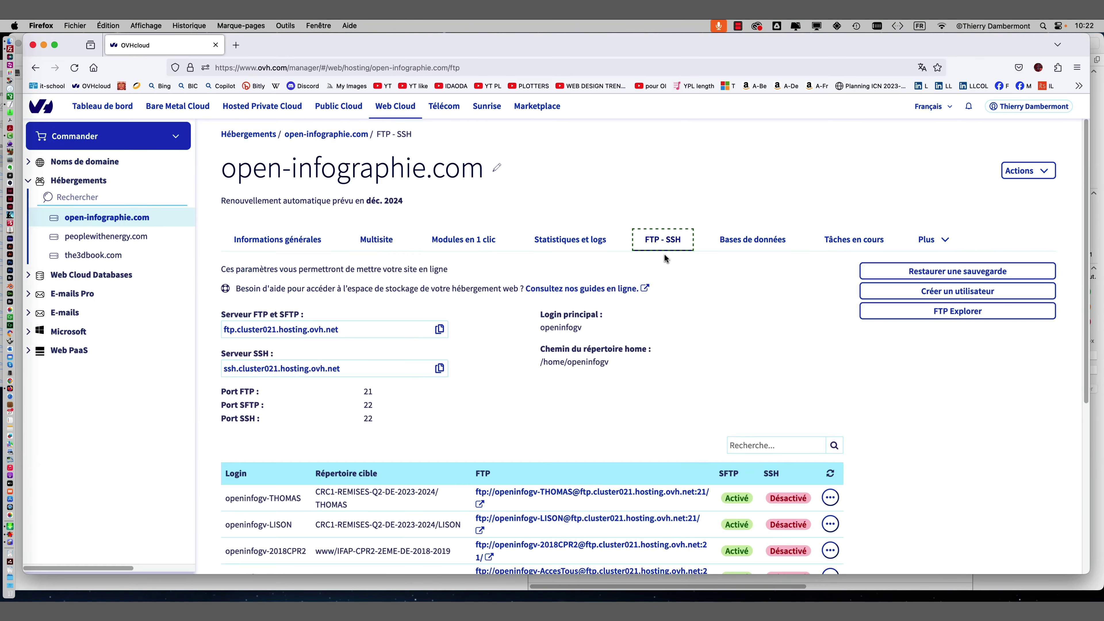
scroll(665, 255, down, 3)
scroll(676, 169, up, 3)
scroll(348, 339, down, 1)
scroll(348, 339, down, 5)
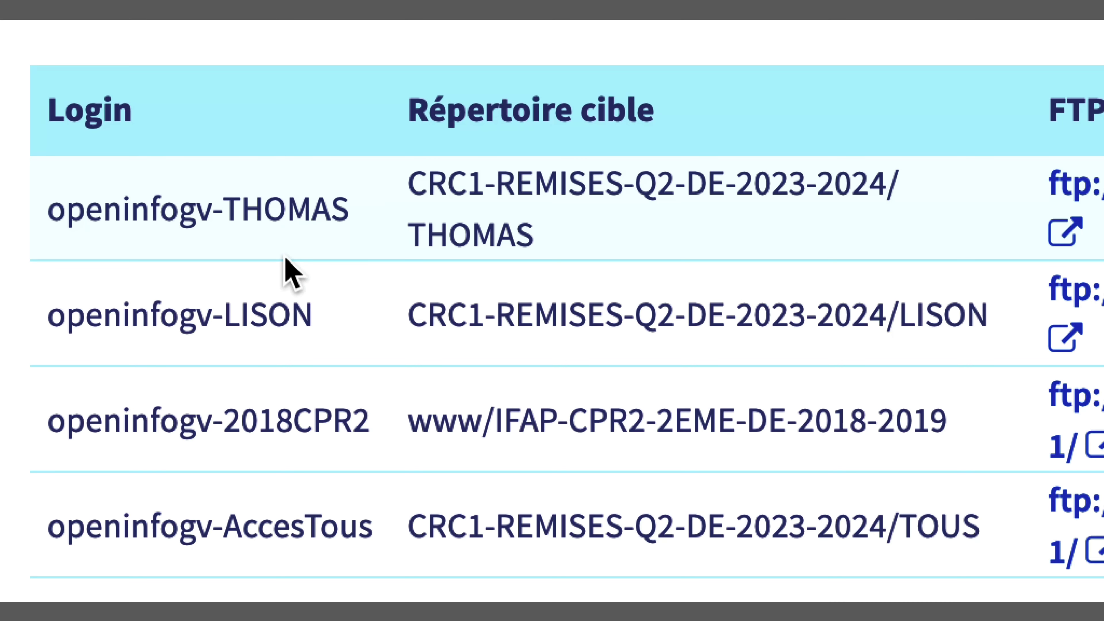
scroll(287, 271, down, 1)
scroll(288, 304, down, 2)
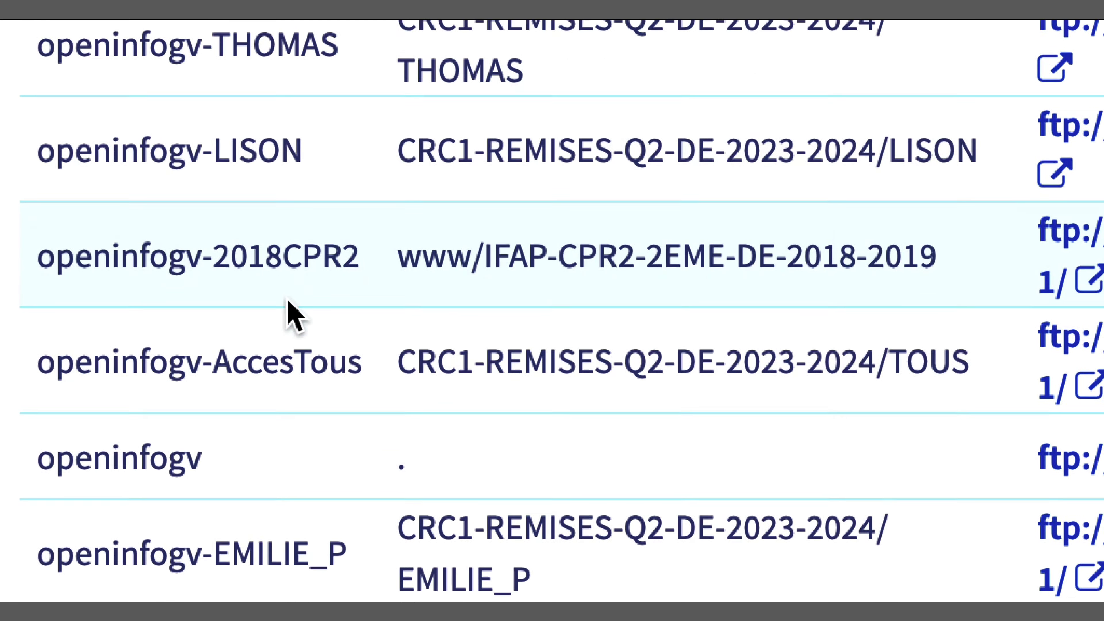
scroll(288, 313, down, 1)
scroll(284, 366, down, 2)
scroll(283, 348, down, 2)
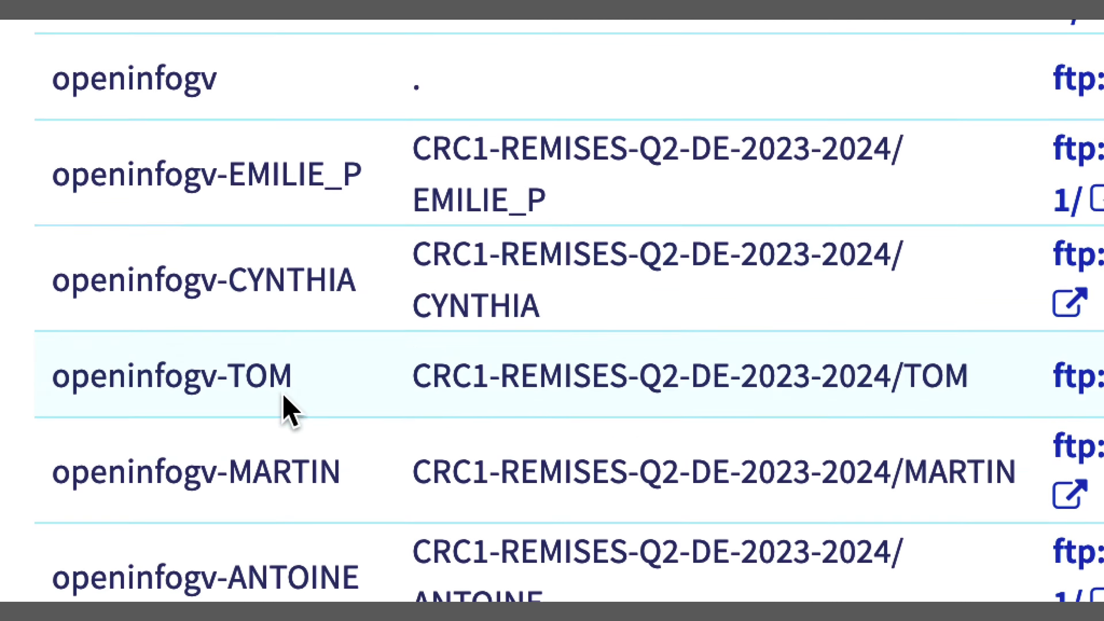
scroll(283, 348, up, 4)
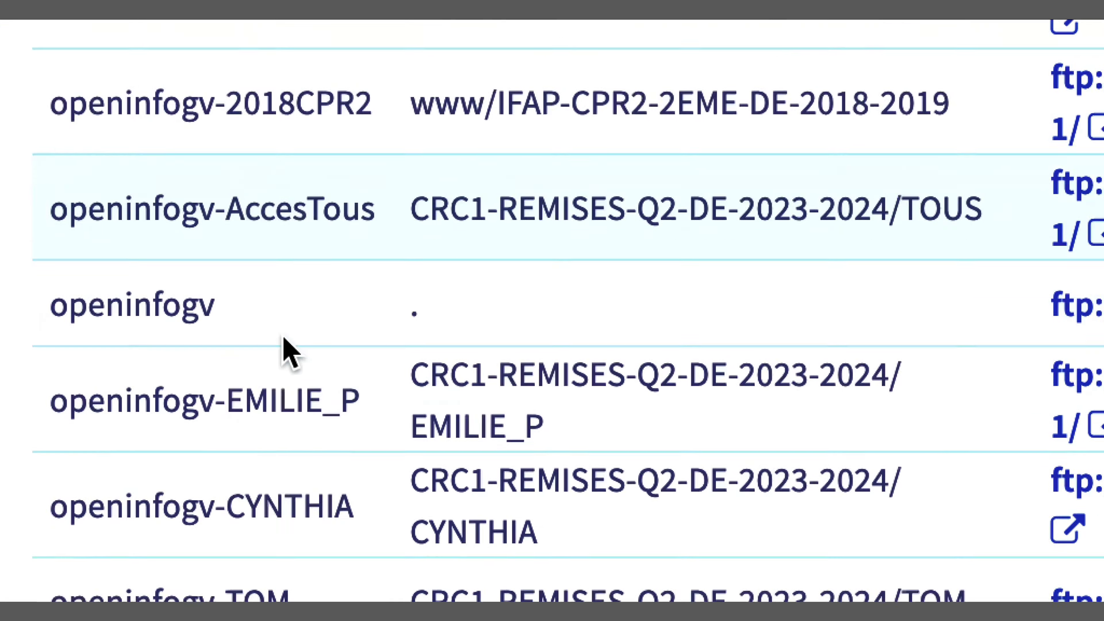
Open the Modules en 1 clic page, which reports no module installed yet.
scroll(287, 352, down, 2)
scroll(289, 369, down, 2)
scroll(287, 387, down, 2)
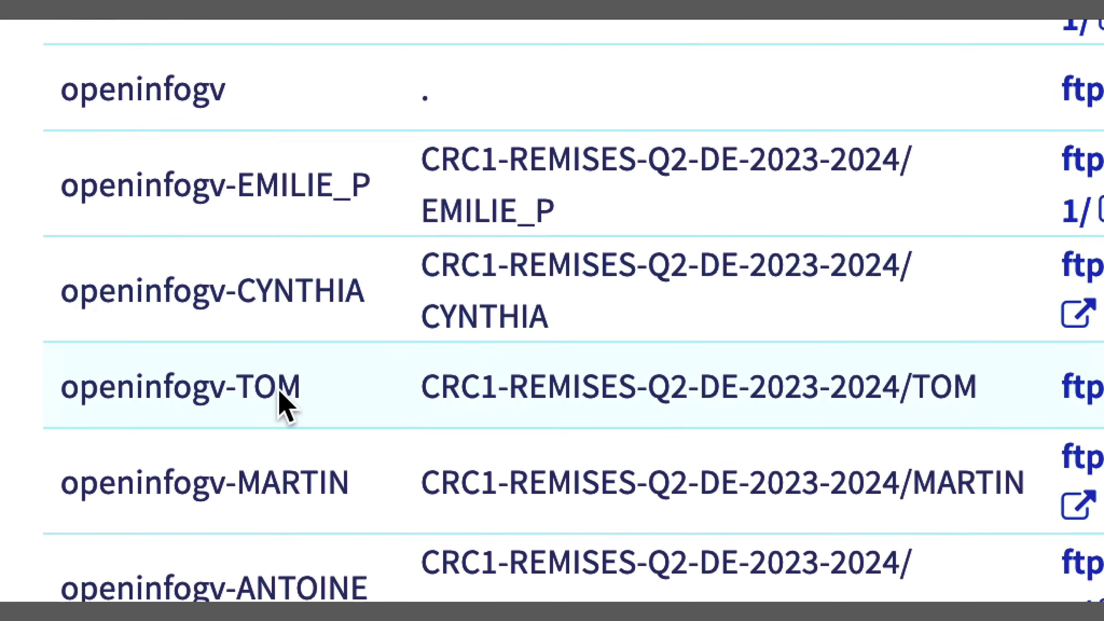
scroll(287, 416, down, 2)
scroll(285, 440, down, 2)
scroll(287, 463, down, 2)
scroll(293, 426, up, 5)
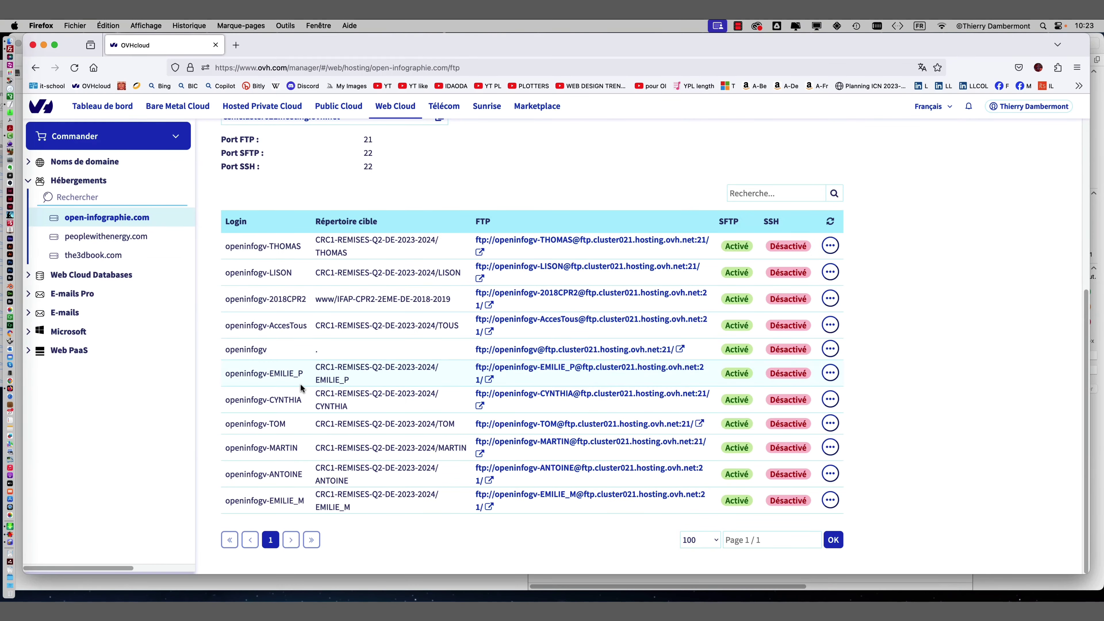
click(463, 239)
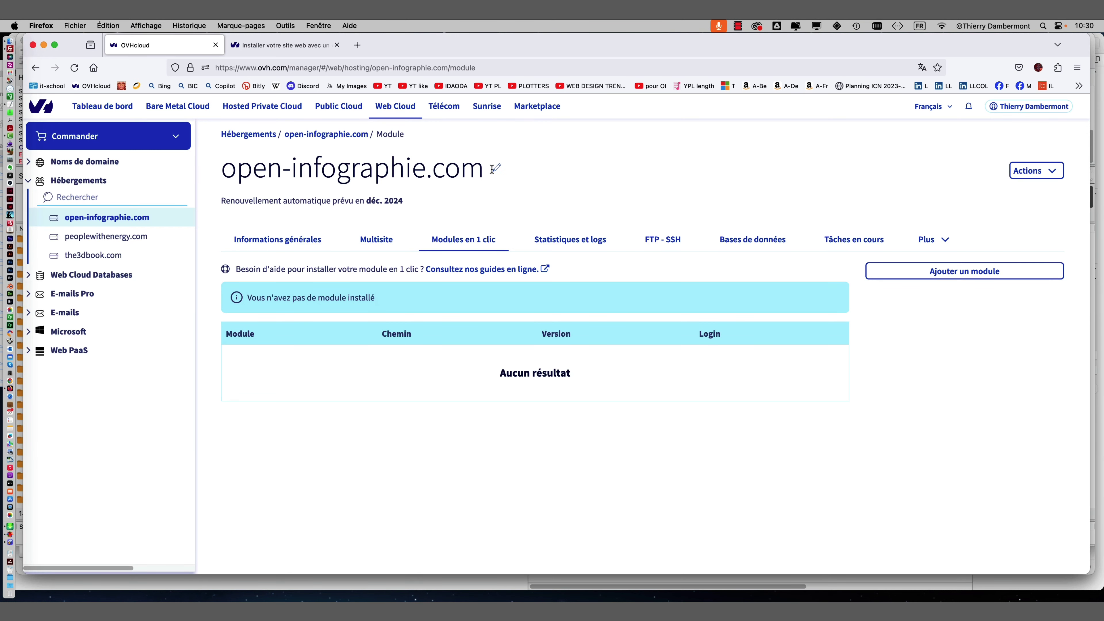
Load open-infographie.com in a new Firefox tab.
click(361, 44)
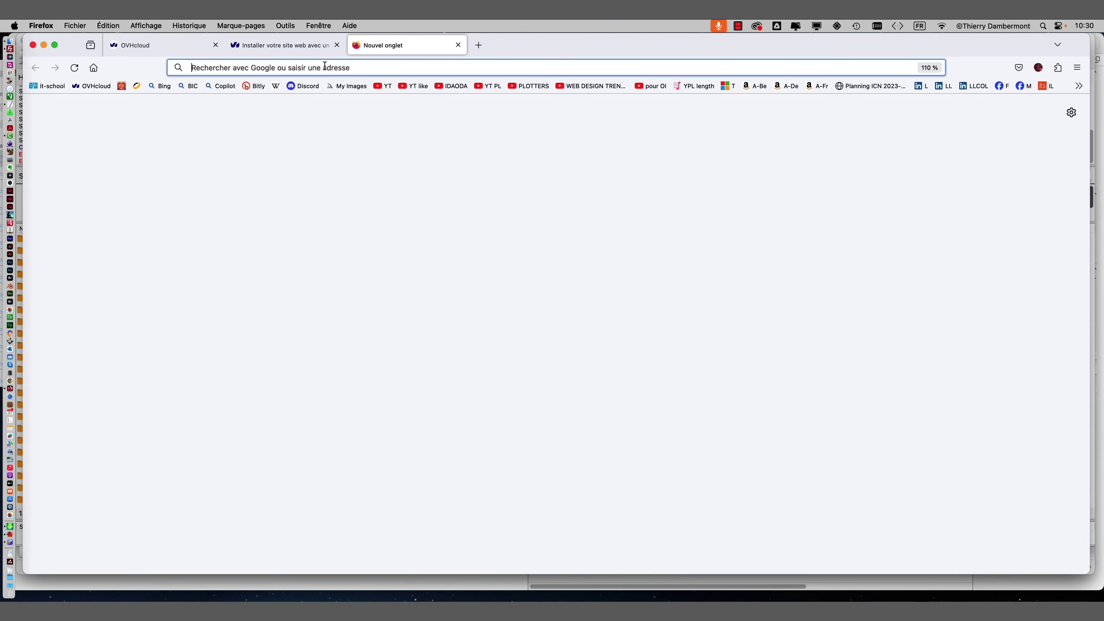
text(open-info)
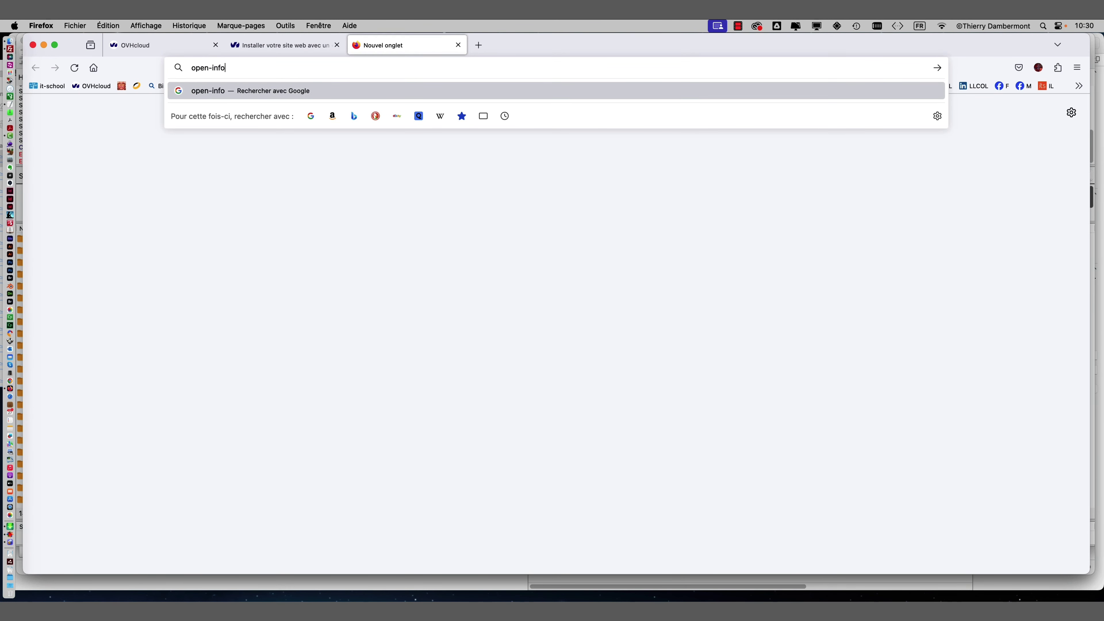
text(graphie.)
text(com)
key(Return)
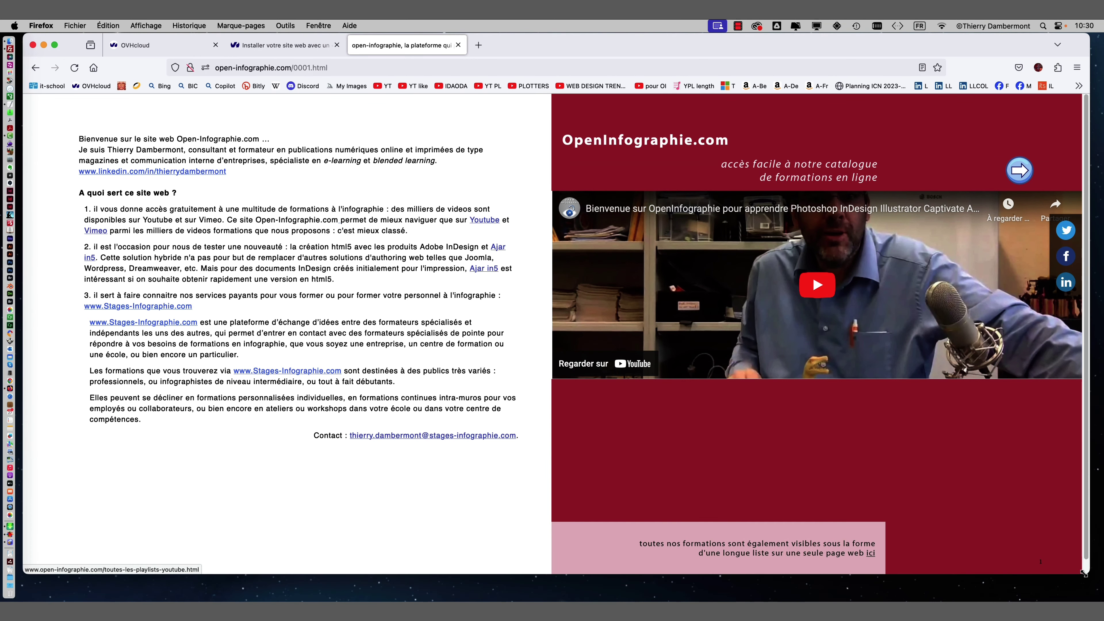
Narrow the window and browse the long 2017 courses and InDesign 2017 playlist pages.
mouse_move(1084, 573)
mouse_down()
mouse_move(380, 545)
mouse_move(630, 492)
mouse_move(1073, 530)
mouse_move(1083, 578)
mouse_up()
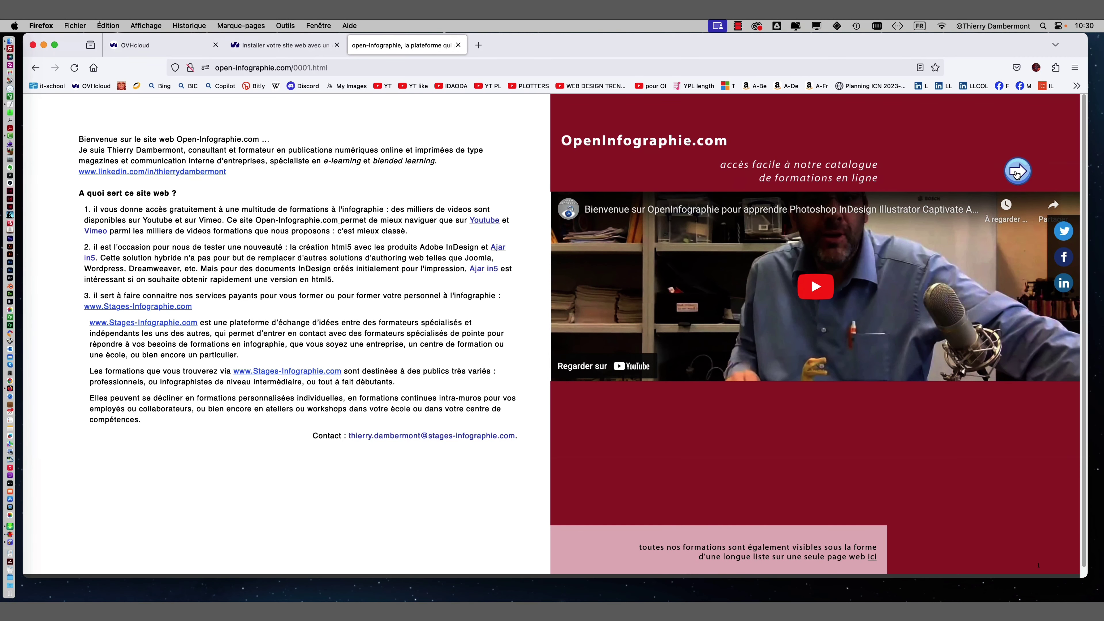
click(1016, 172)
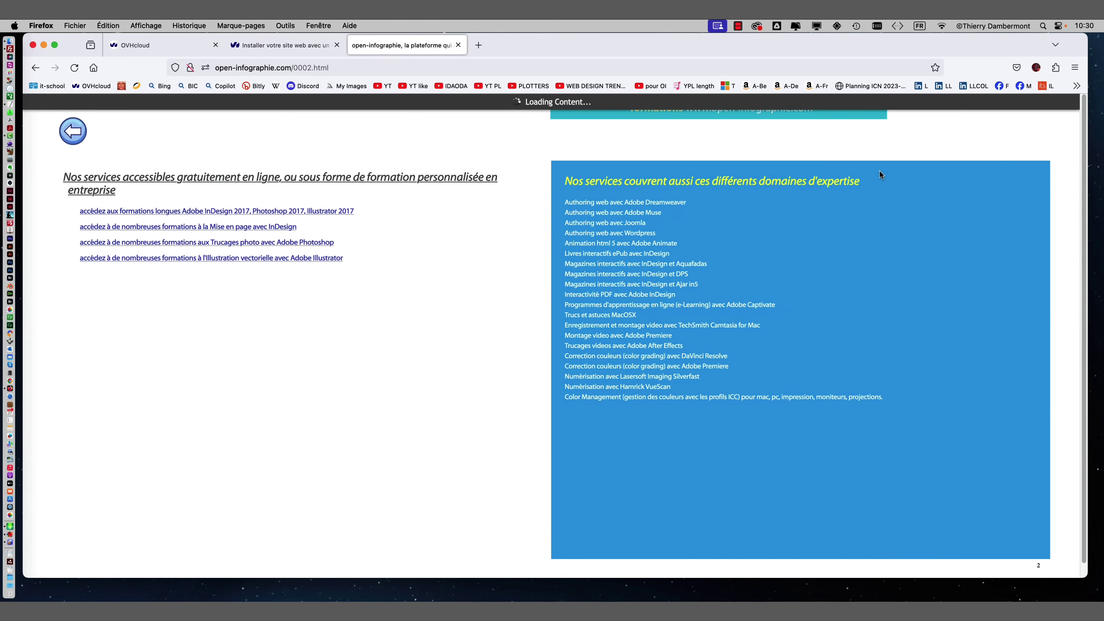
click(248, 218)
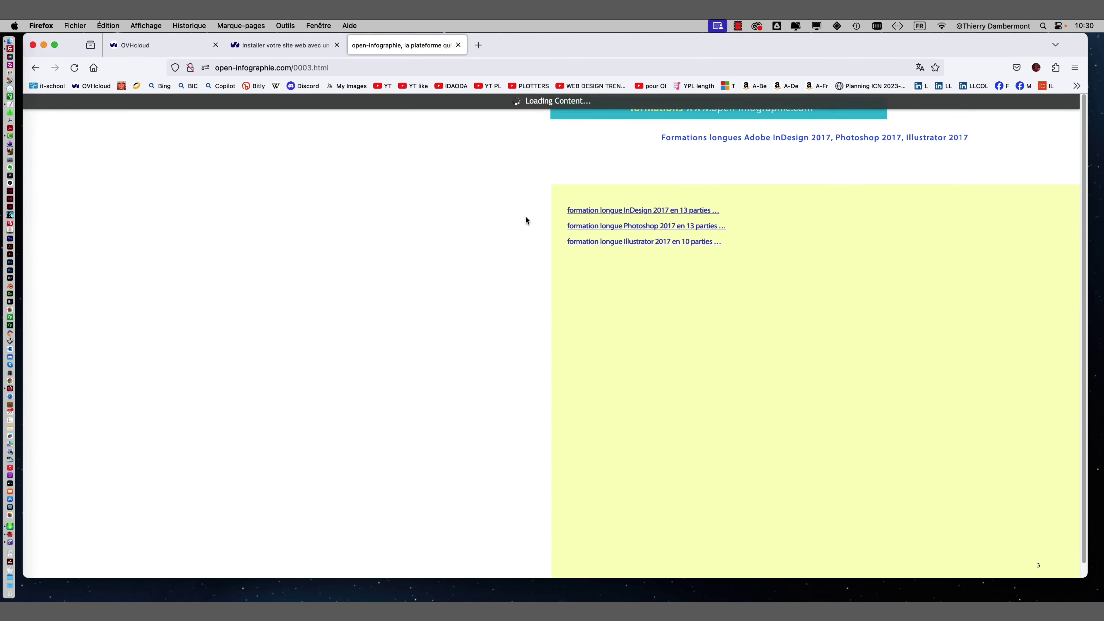
click(672, 211)
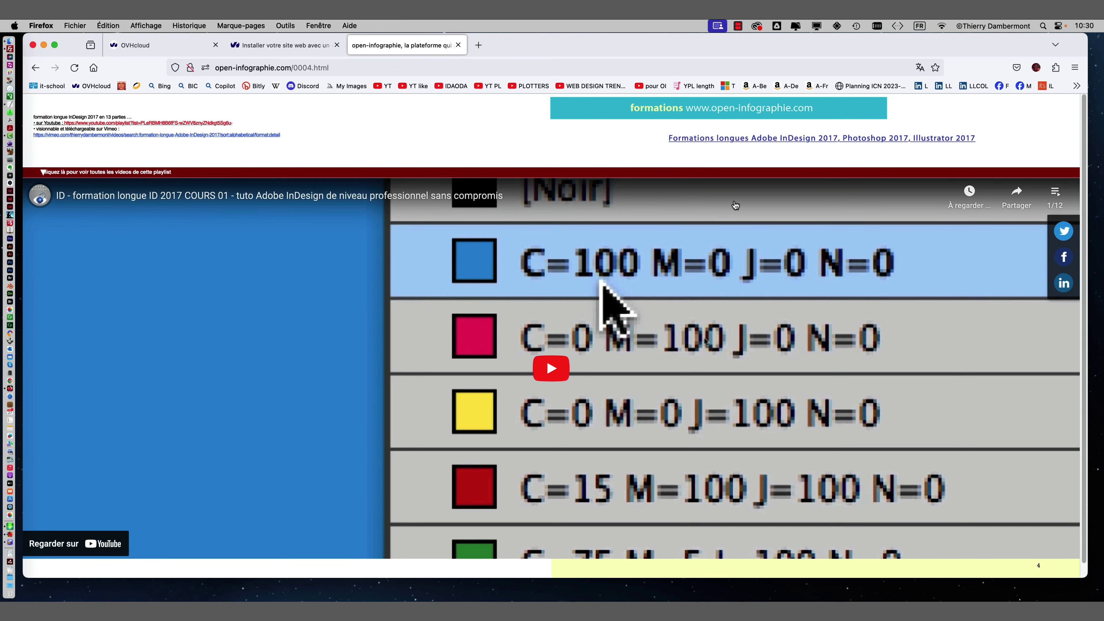
click(776, 138)
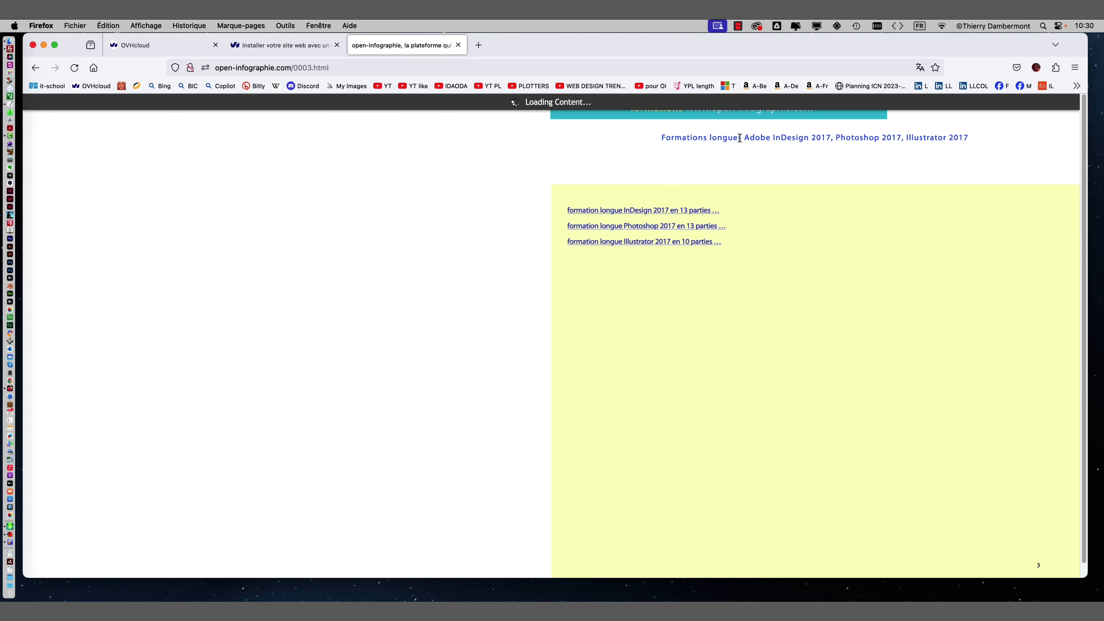
click(664, 115)
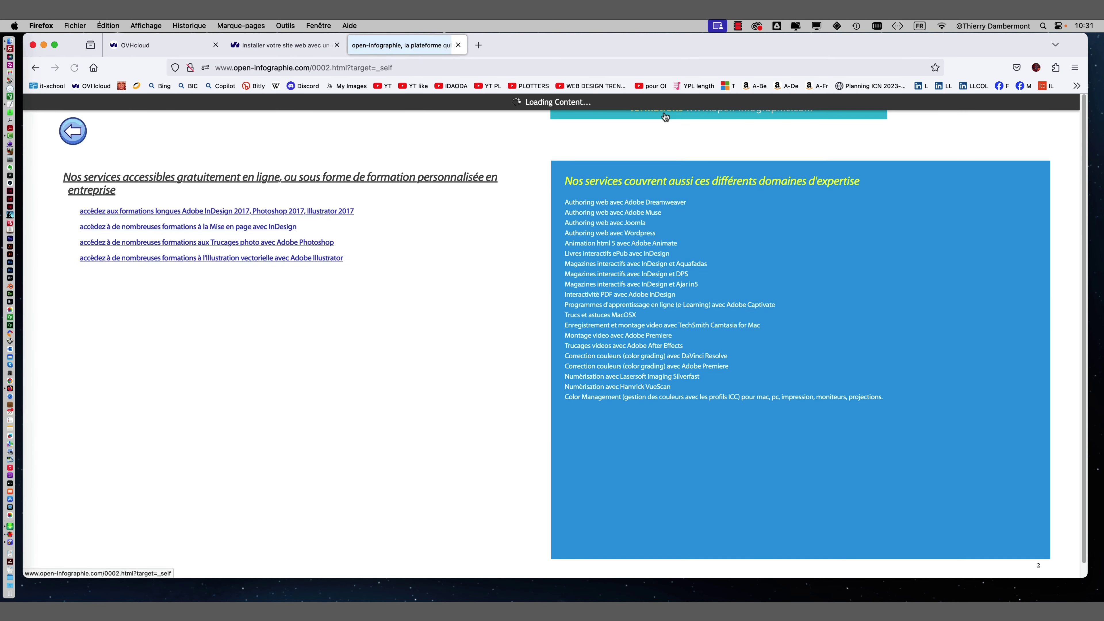
View the InDesign sept2016 course list, then return to the 0001.html welcome page.
click(274, 233)
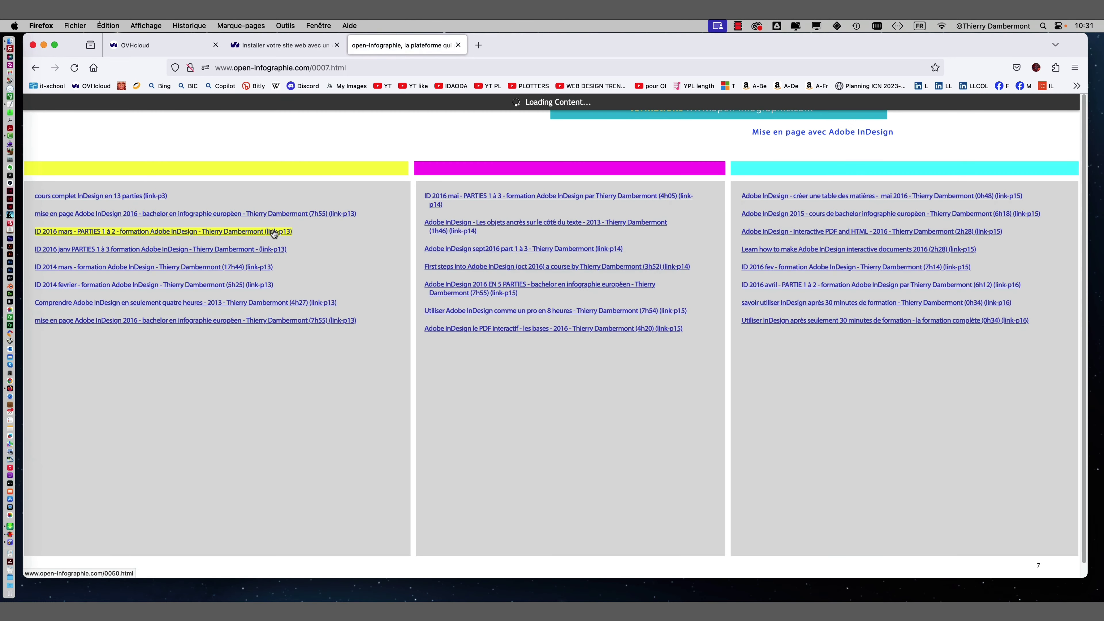
click(570, 250)
click(759, 117)
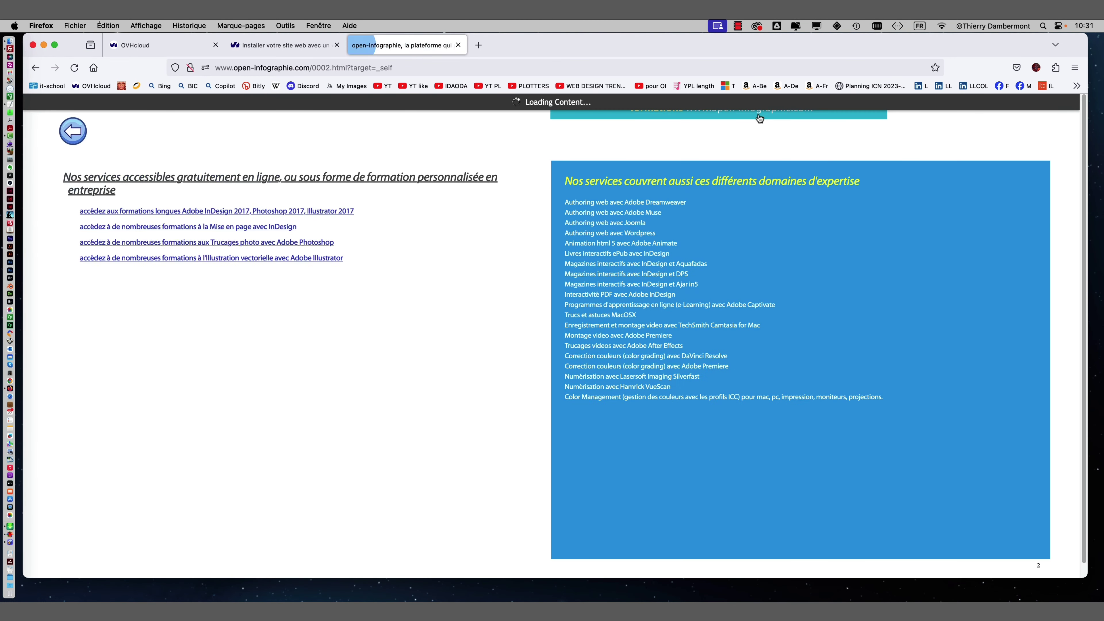
click(66, 137)
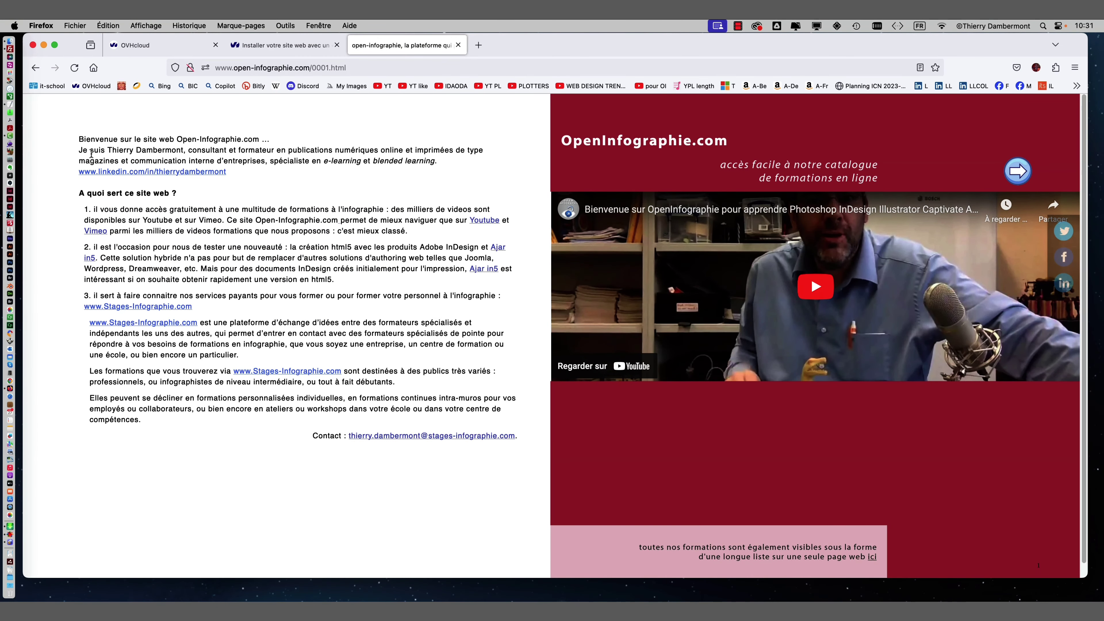
Zoom the welcome page to 200% and scroll to point 2 about Ajar in5.
key(super+plus)
key(super+plus)
key(super+plus)
key(super+plus)
key(super+plus)
key(super+plus)
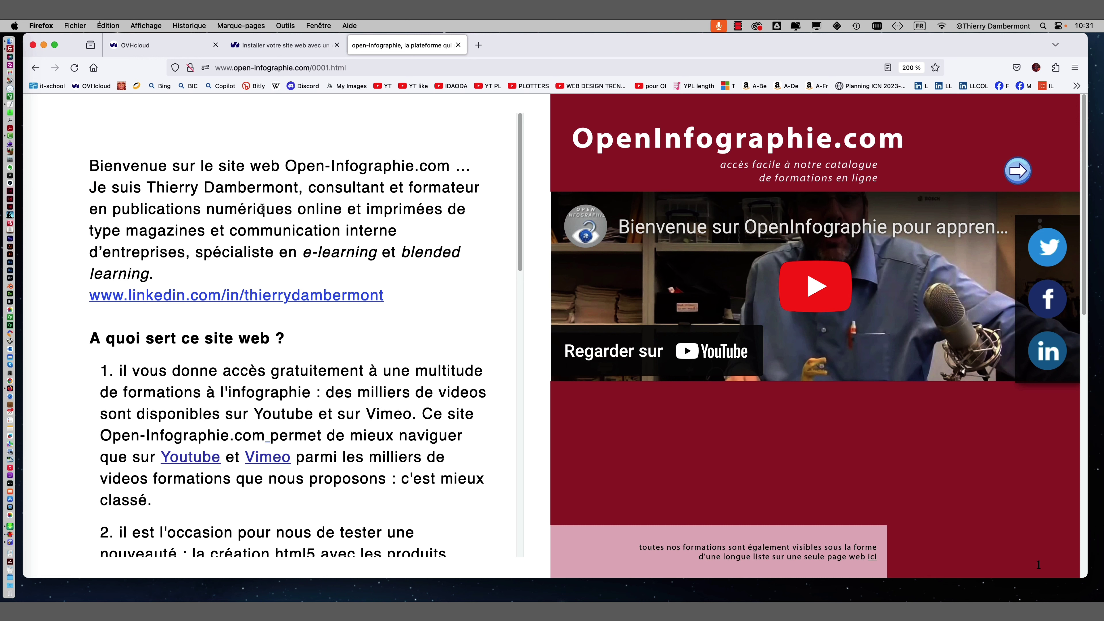
scroll(369, 275, down, 5)
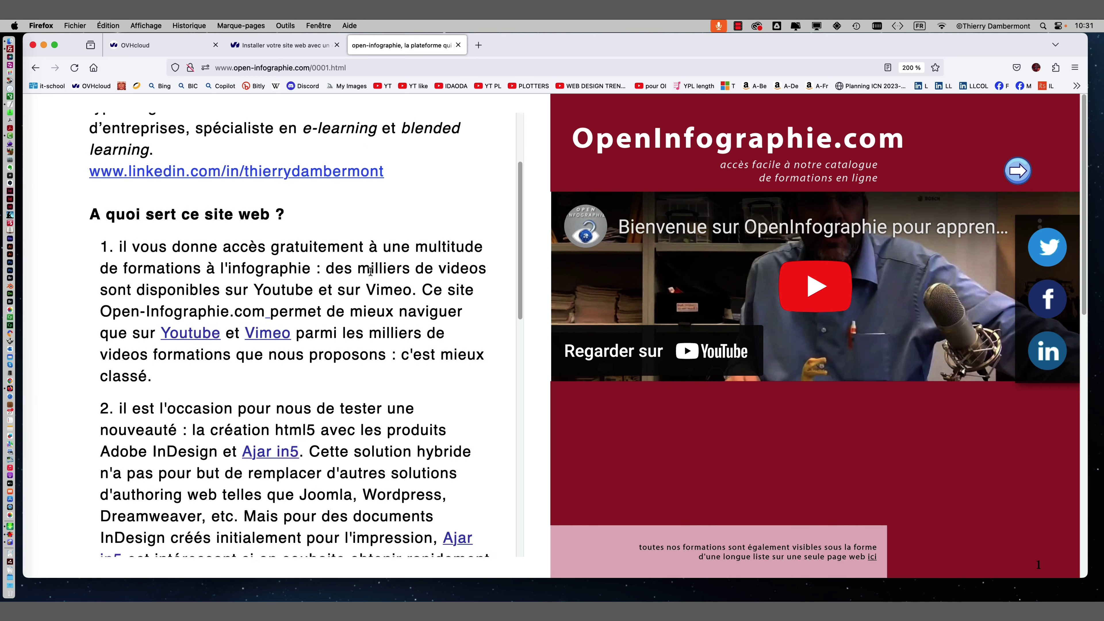
scroll(448, 235, down, 4)
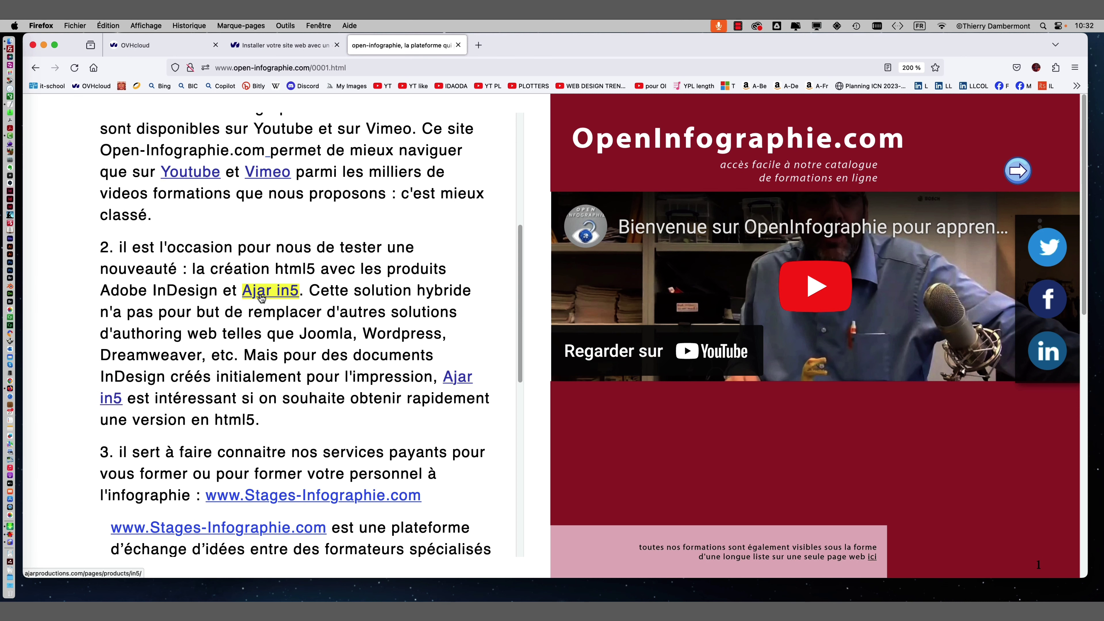
Open the Ajar Productions in5 product page in a new tab and scroll through its features.
click(260, 295)
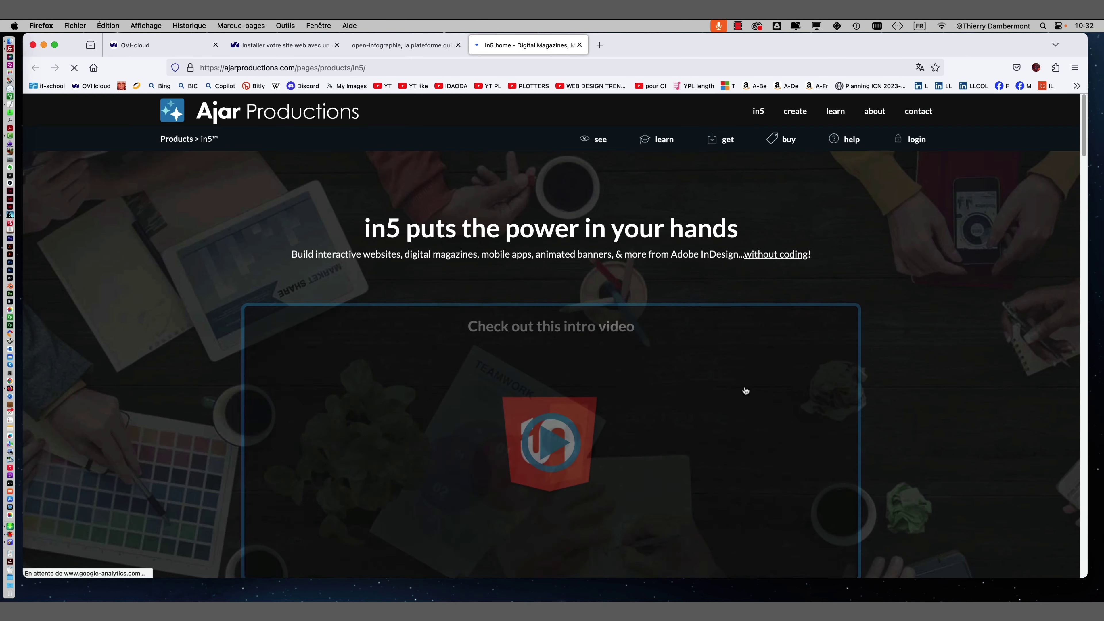
scroll(891, 344, down, 2)
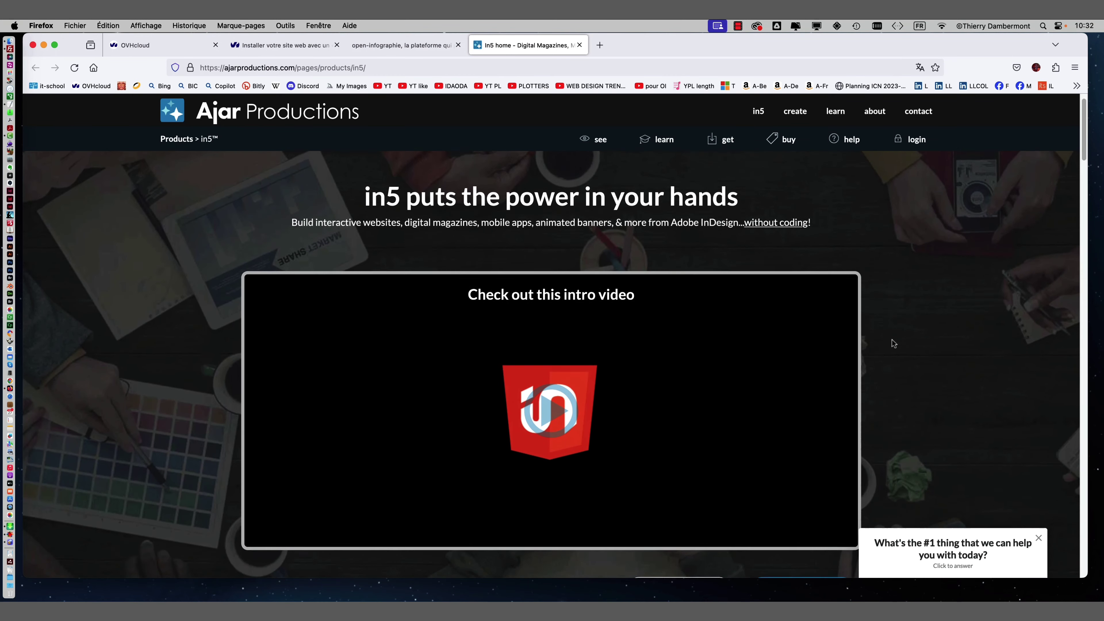
scroll(891, 340, down, 2)
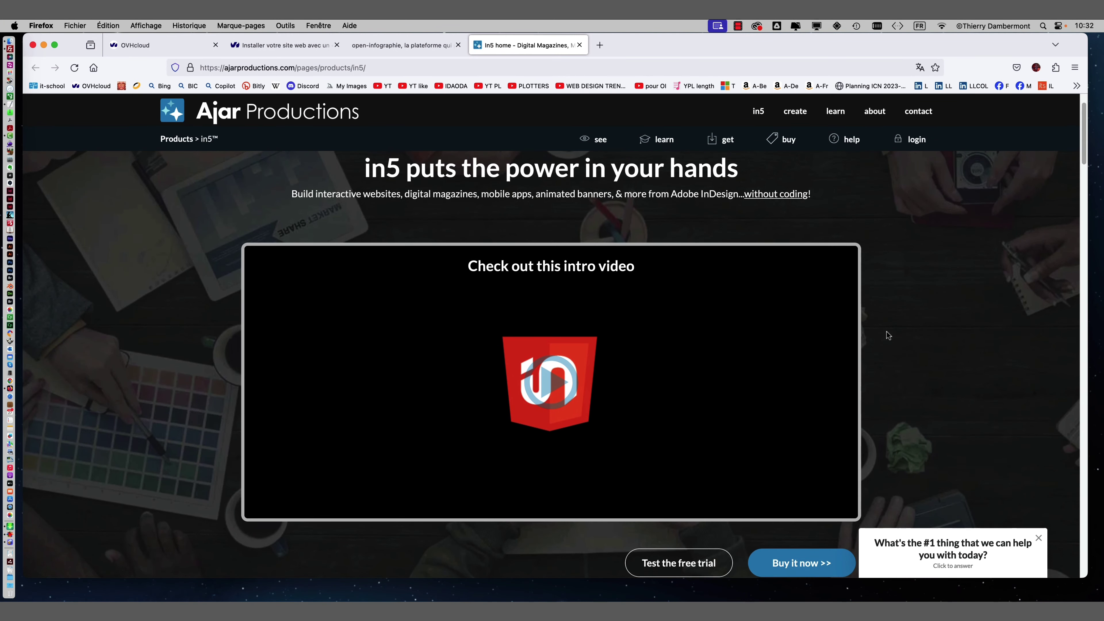
scroll(887, 335, up, 3)
scroll(886, 335, down, 4)
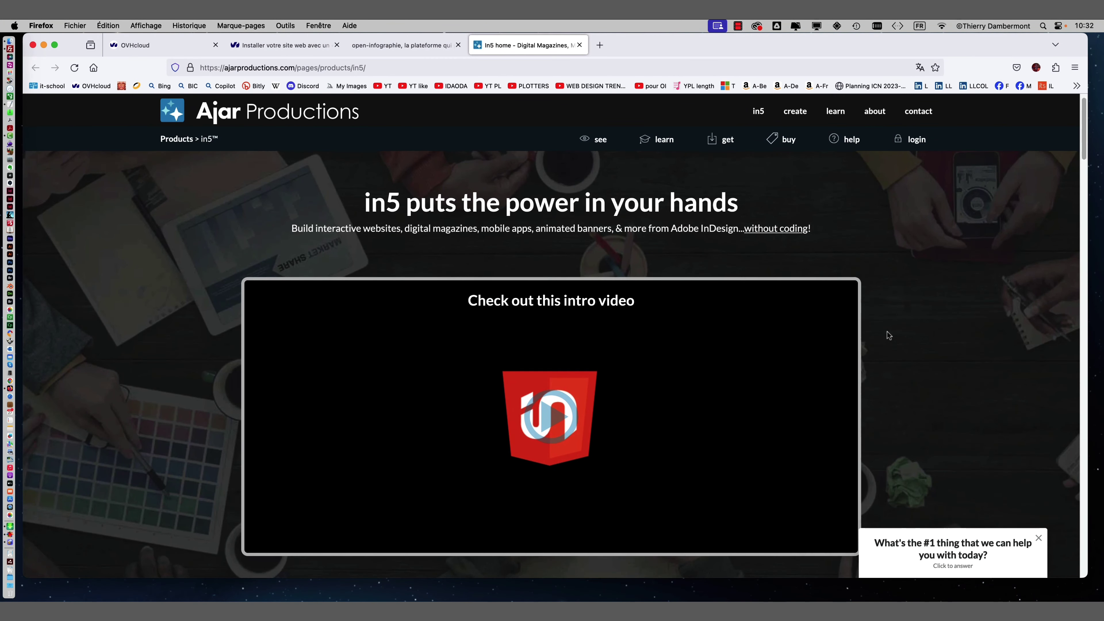
scroll(887, 335, down, 3)
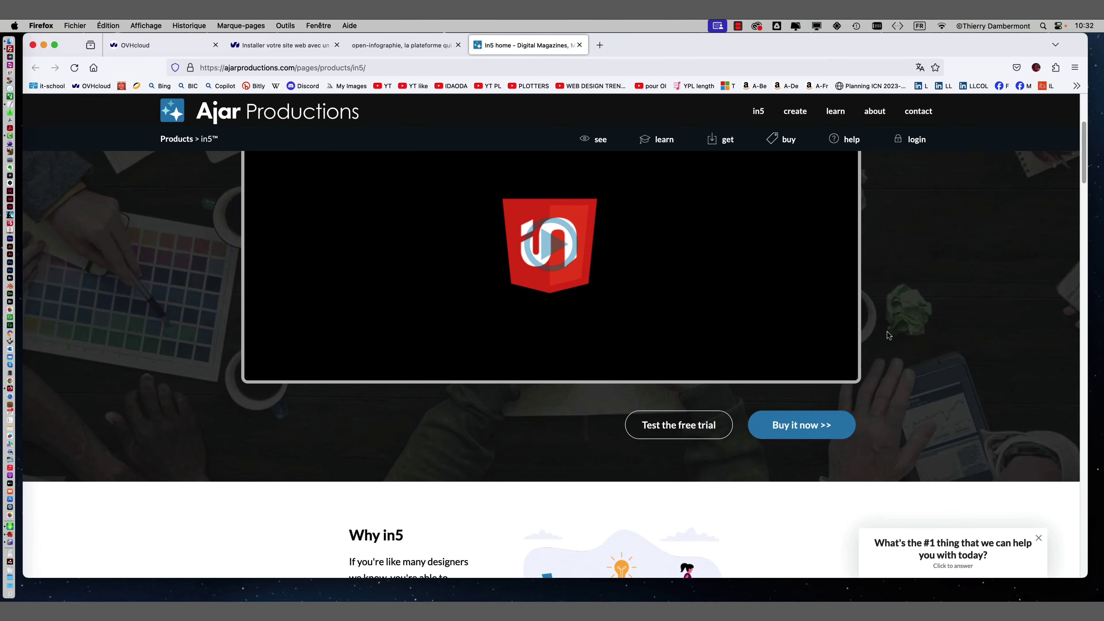
scroll(886, 335, down, 3)
scroll(886, 335, down, 3)
scroll(886, 334, down, 3)
scroll(886, 334, down, 3)
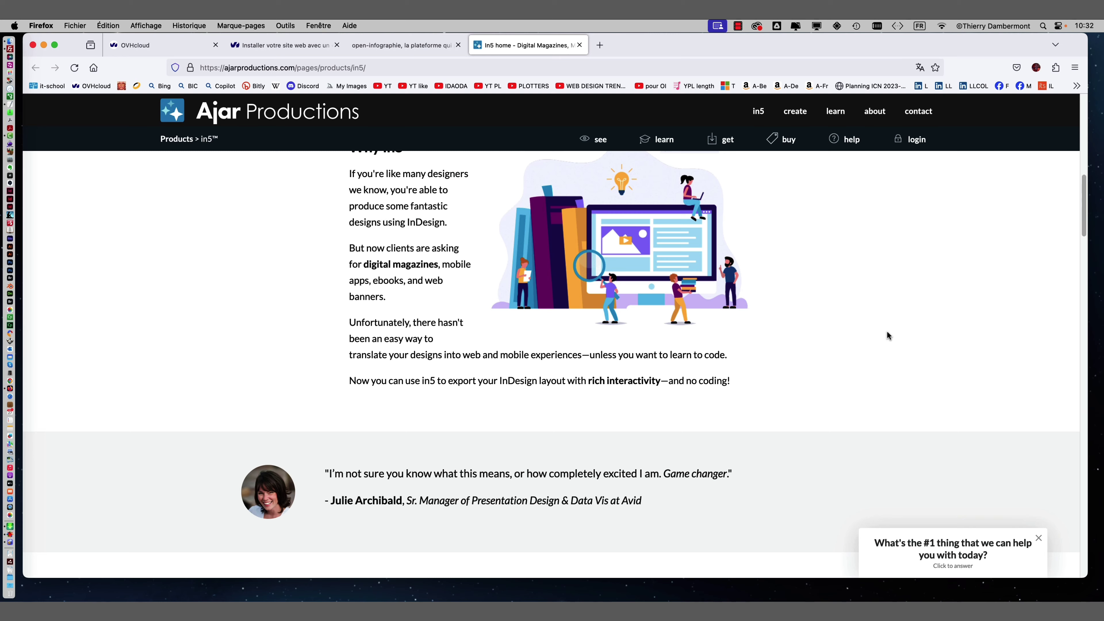
scroll(886, 335, down, 3)
scroll(887, 334, down, 2)
scroll(888, 334, down, 2)
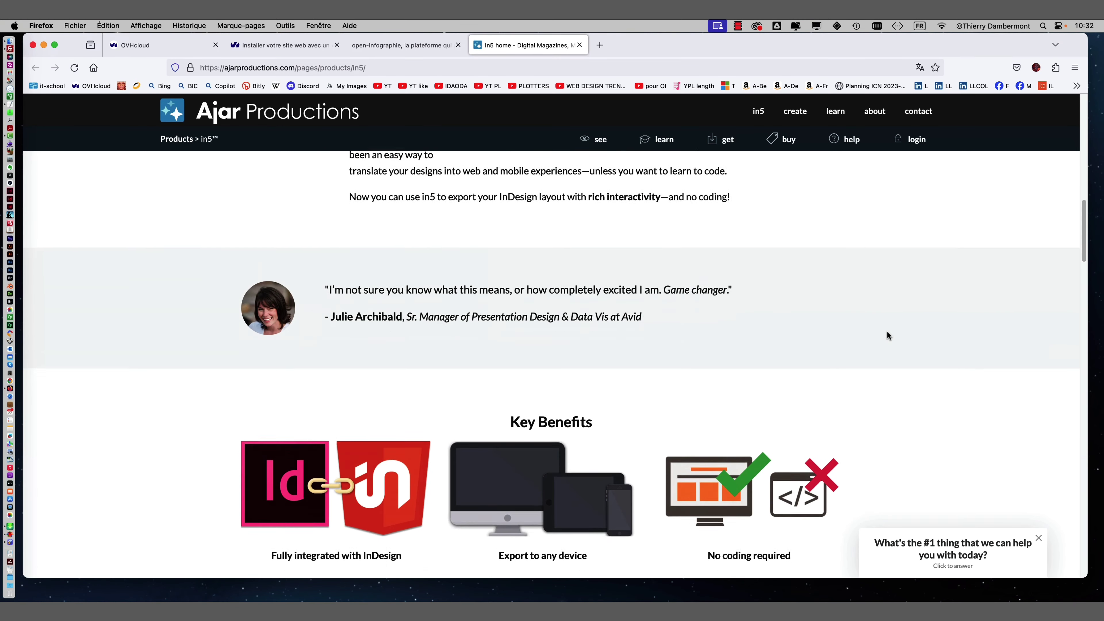
scroll(888, 335, down, 1)
scroll(888, 335, up, 2)
scroll(888, 335, up, 10)
scroll(888, 335, up, 6)
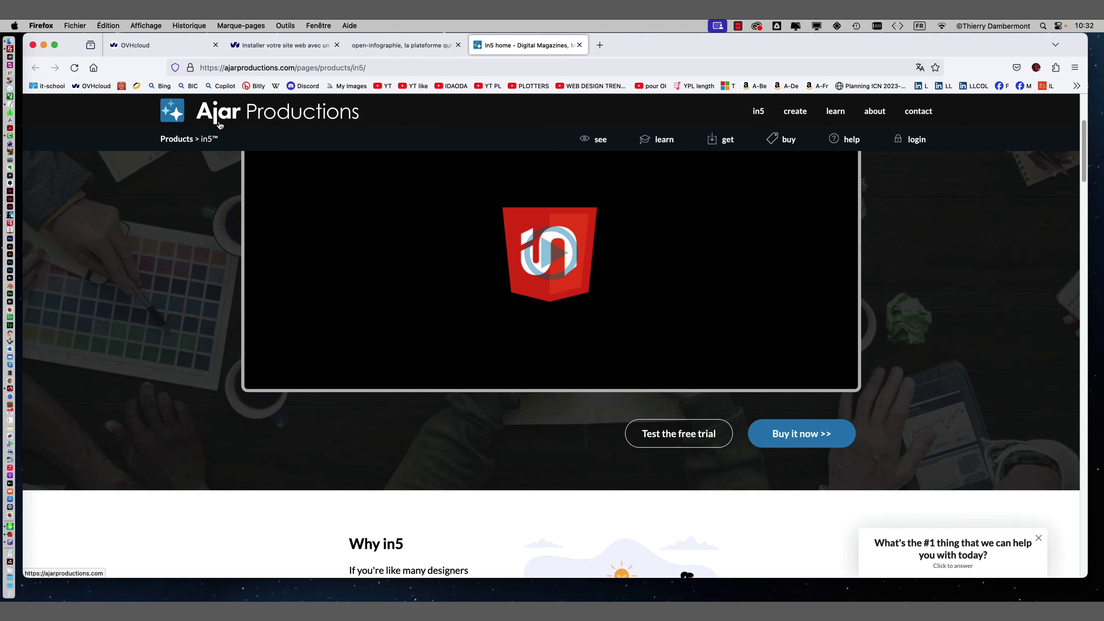
scroll(886, 255, down, 5)
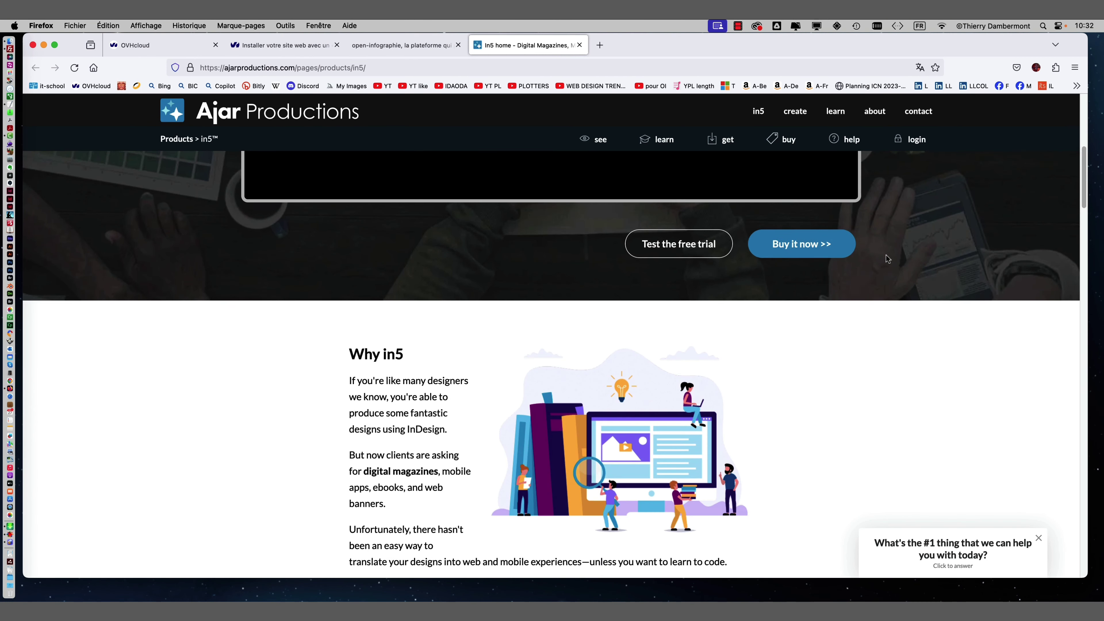
scroll(865, 335, down, 5)
scroll(866, 331, down, 5)
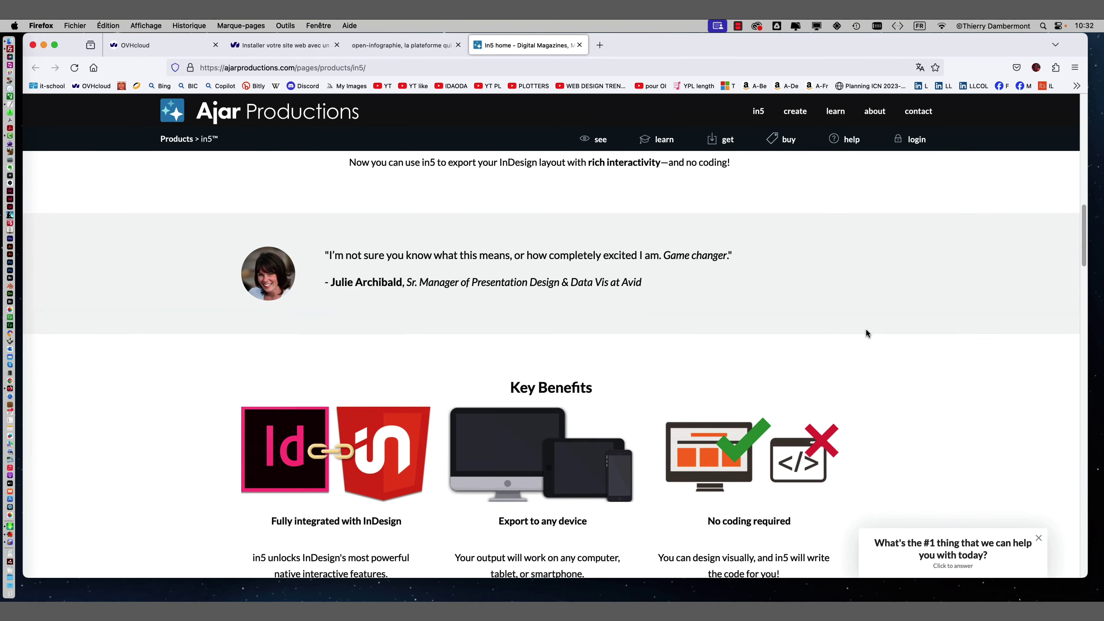
scroll(865, 333, down, 3)
scroll(867, 332, down, 5)
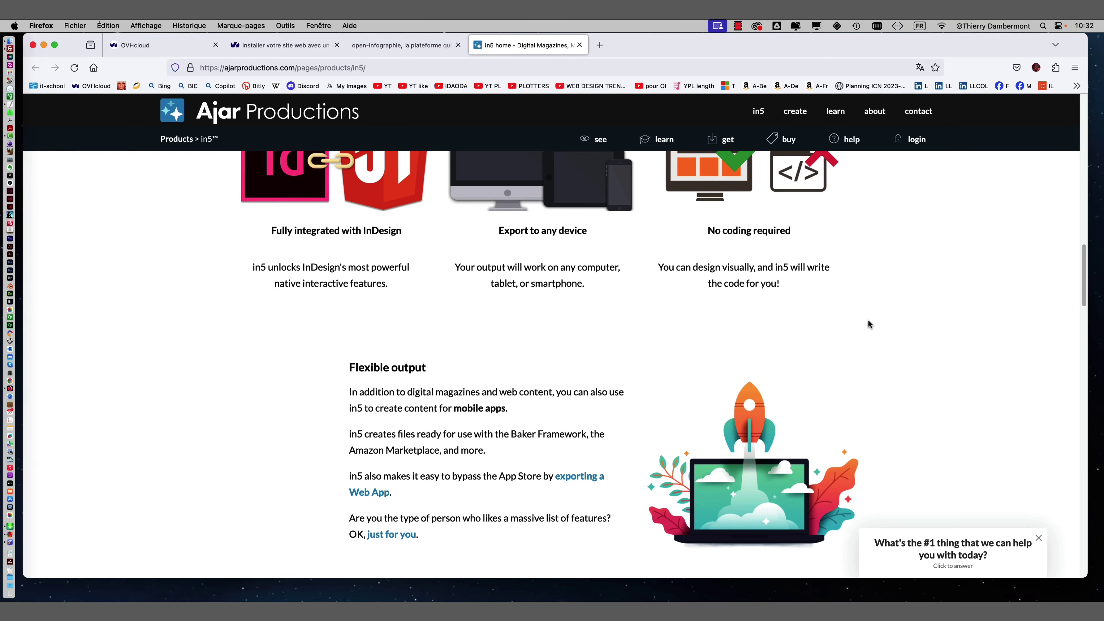
scroll(867, 322, down, 5)
scroll(868, 322, down, 5)
scroll(867, 324, up, 2)
scroll(866, 319, up, 5)
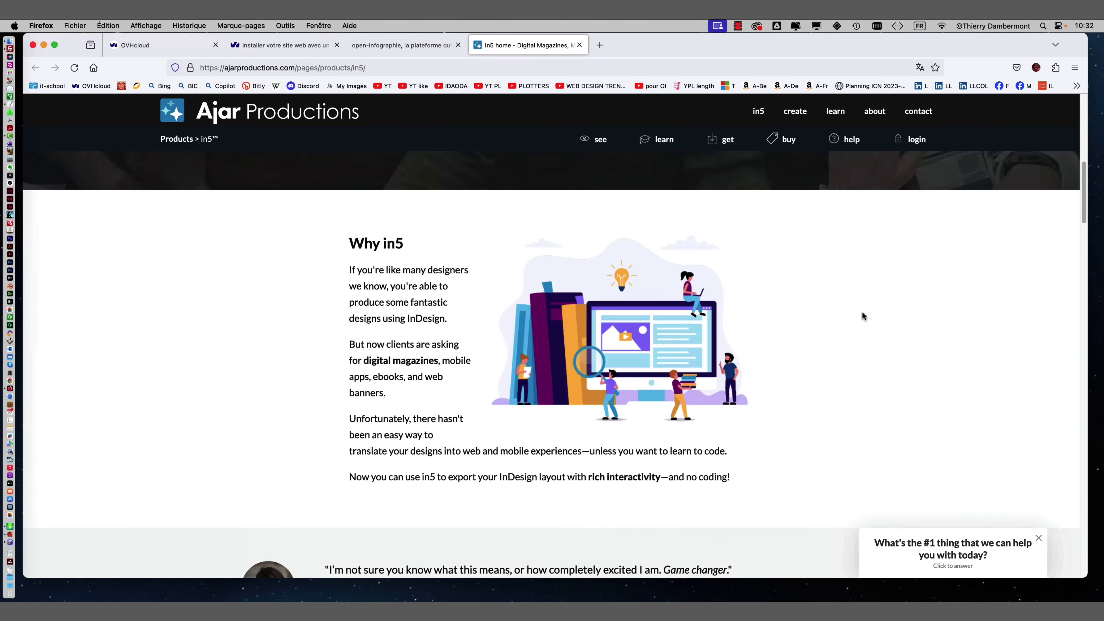
scroll(861, 310, up, 10)
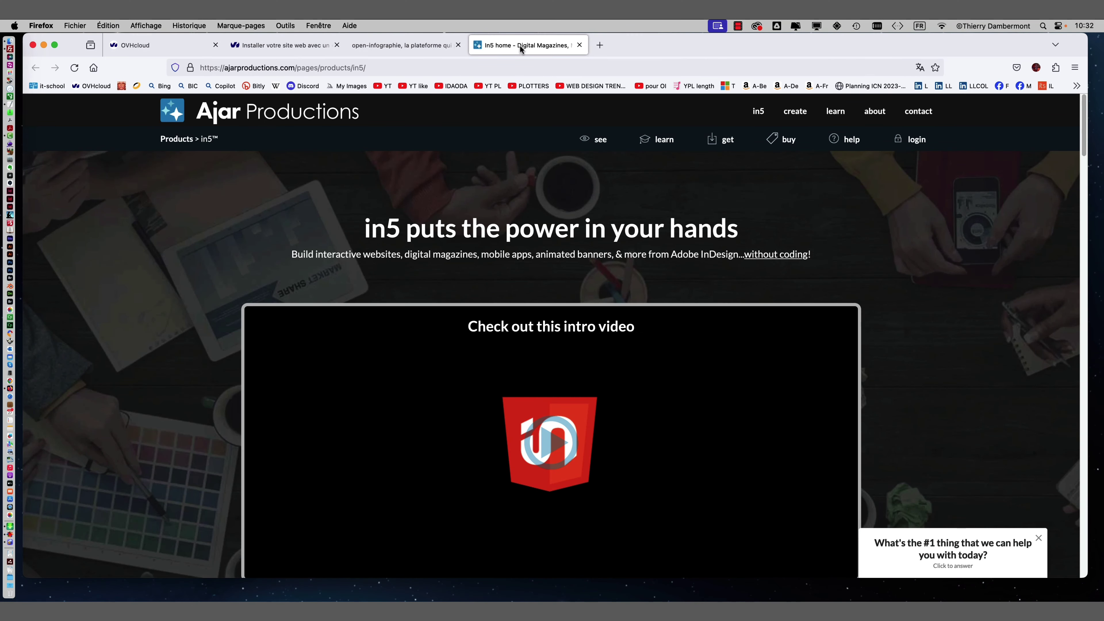
Return to the open-infographie welcome tab and readjust its zoom level.
click(399, 46)
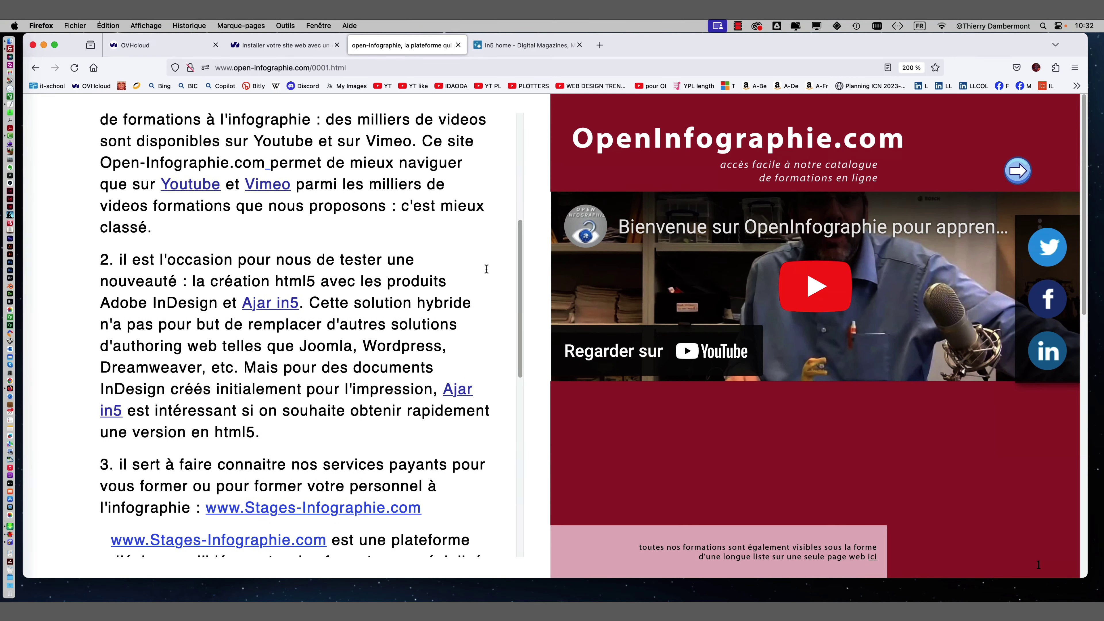
key(super+minus)
key(super+minus)
key(super+minus)
key(super+plus)
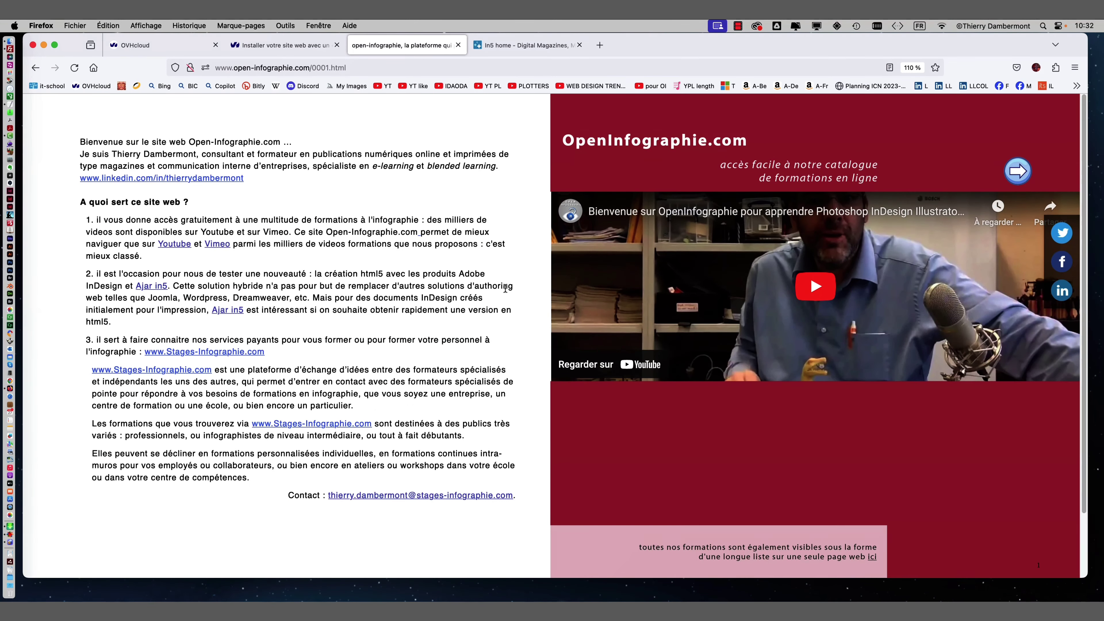
scroll(505, 288, down, 3)
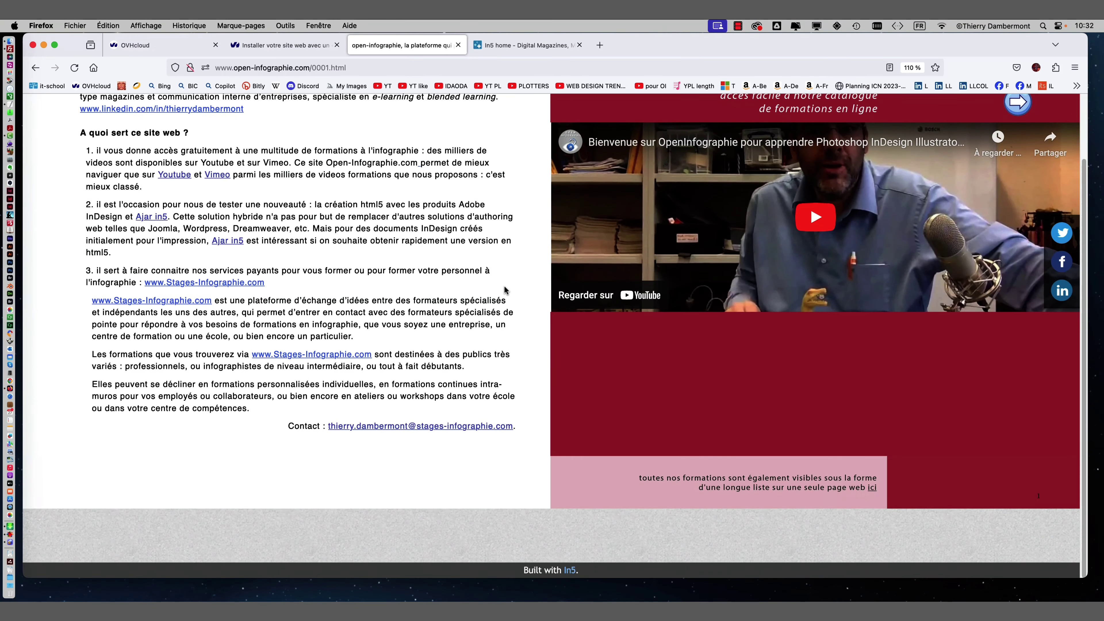
scroll(503, 286, up, 3)
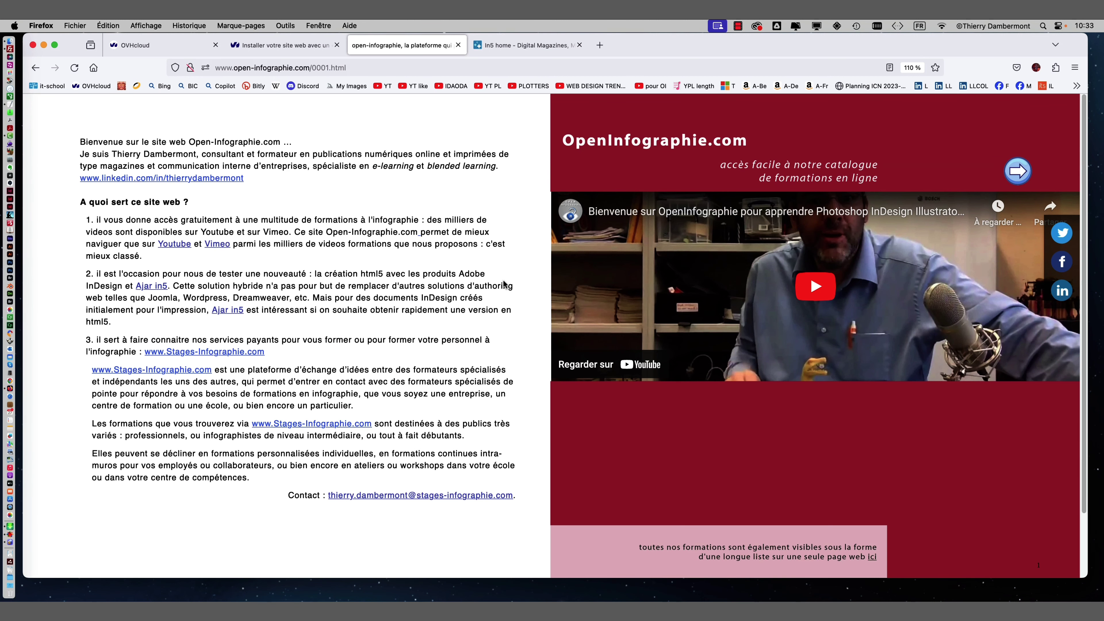
Enlarge the page text slightly, scroll down, then minimize Firefox to reveal the desktop.
key(super+plus)
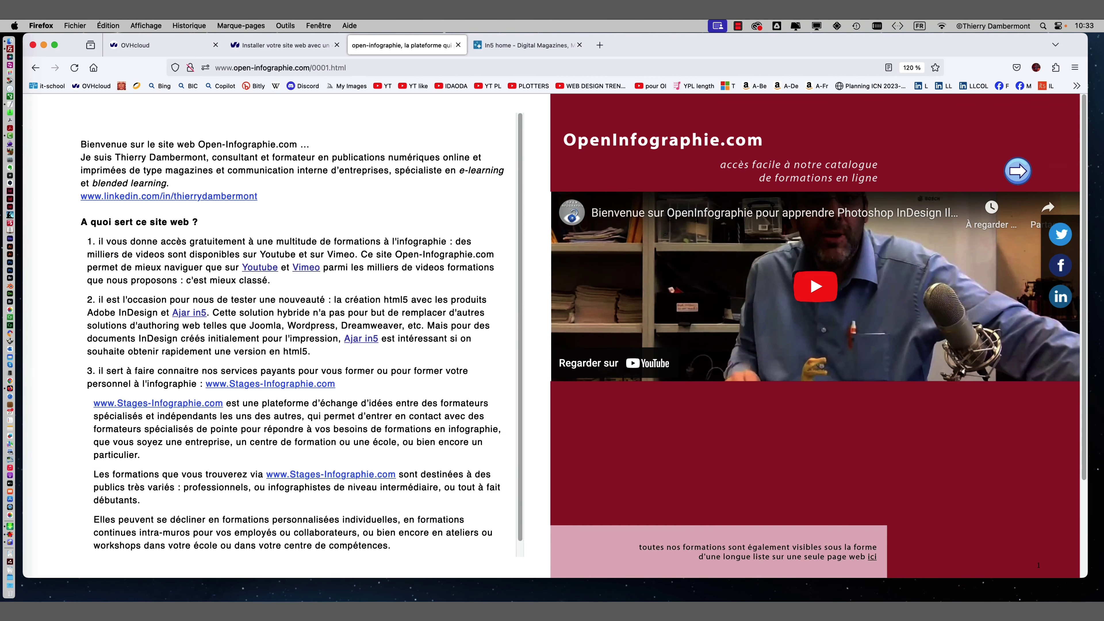
key(super+plus)
key(super+plus)
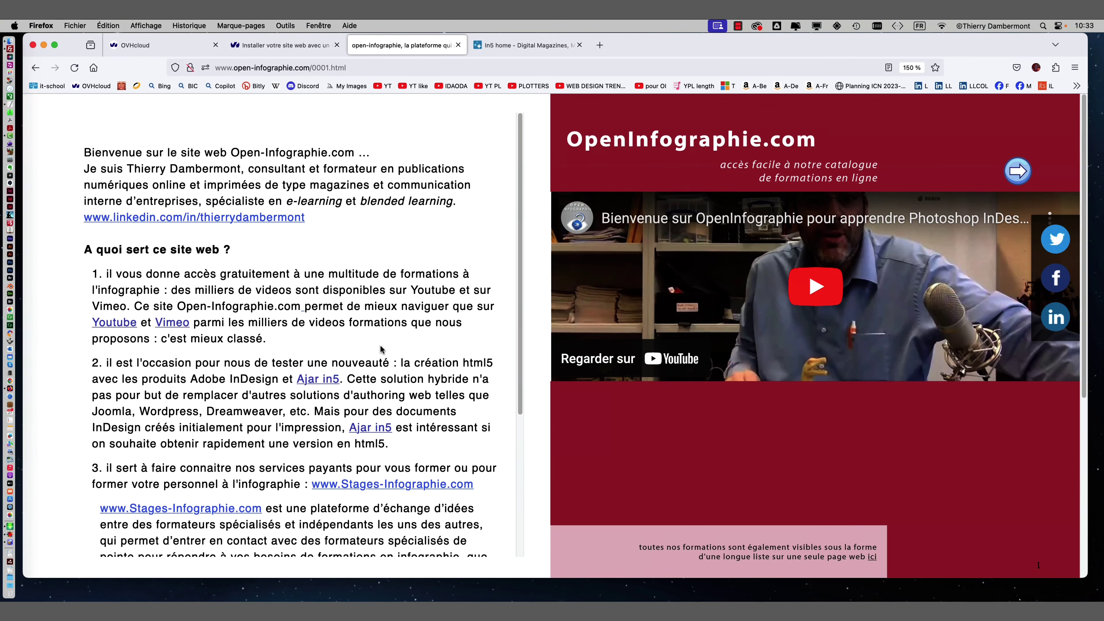
scroll(310, 336, down, 5)
scroll(307, 335, down, 5)
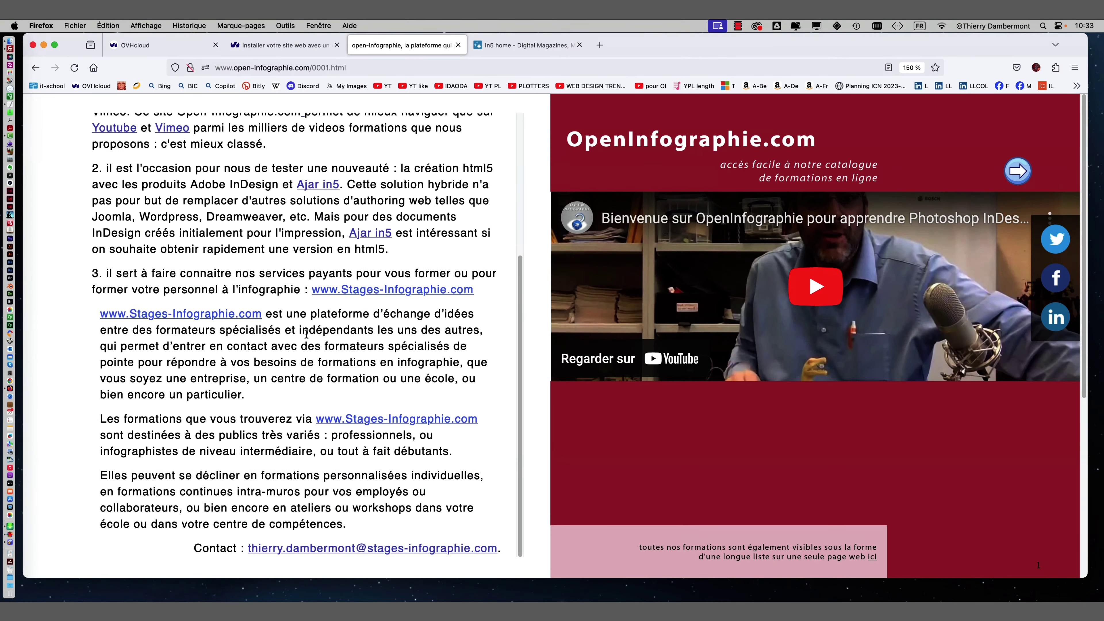
click(43, 45)
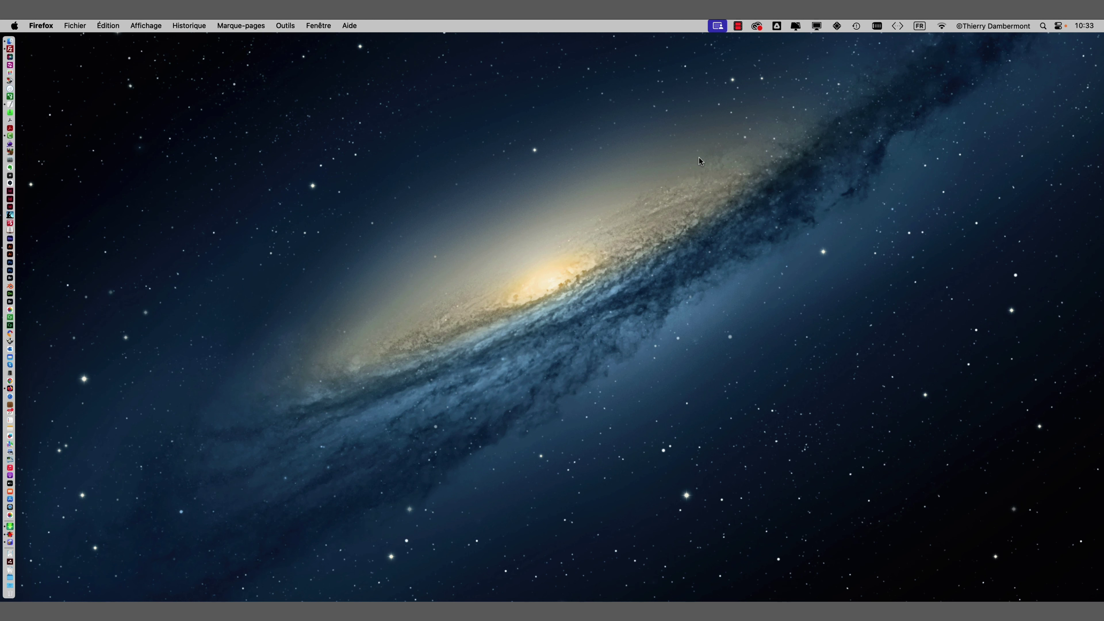
In Transmit, expand CRC1-REMISES-Q2-DE-2023-2024 and its first student subfolder.
key(super+Tab)
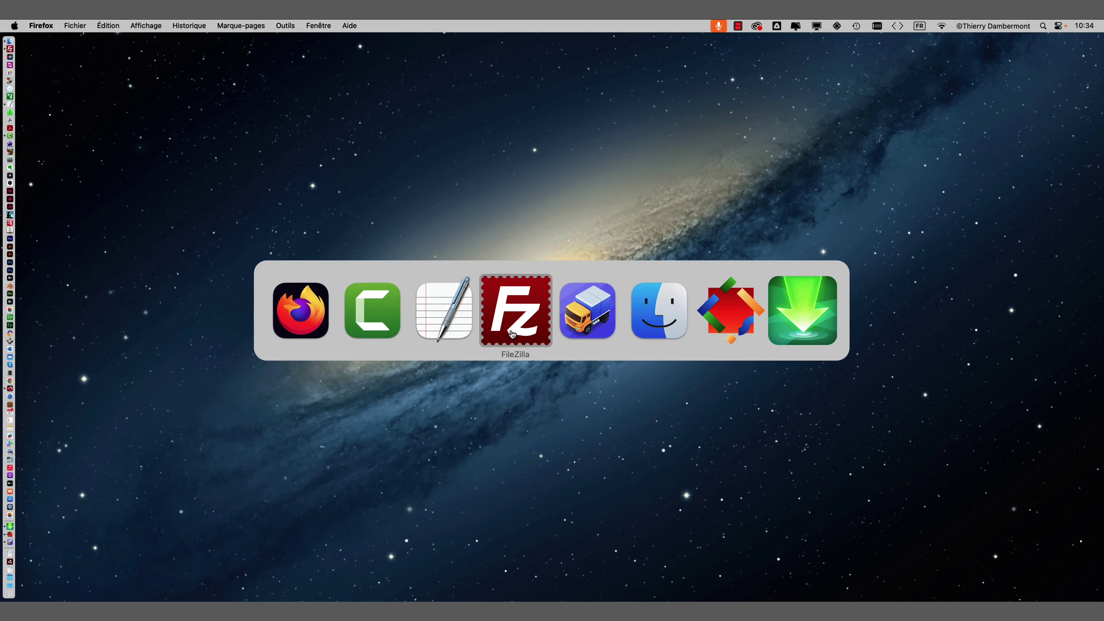
click(574, 320)
click(636, 235)
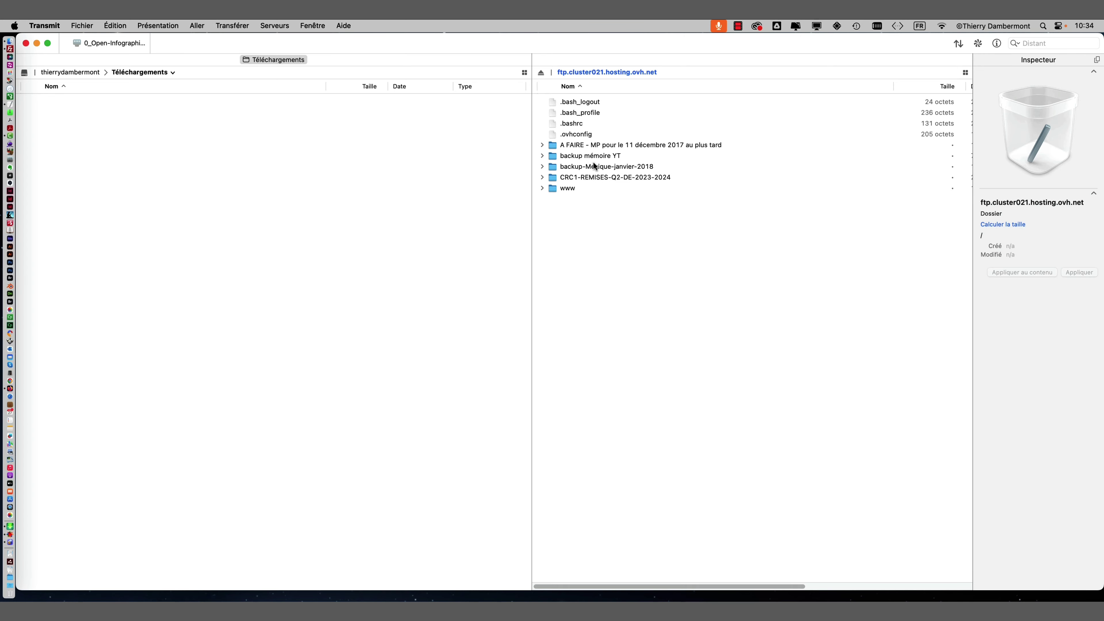
click(592, 177)
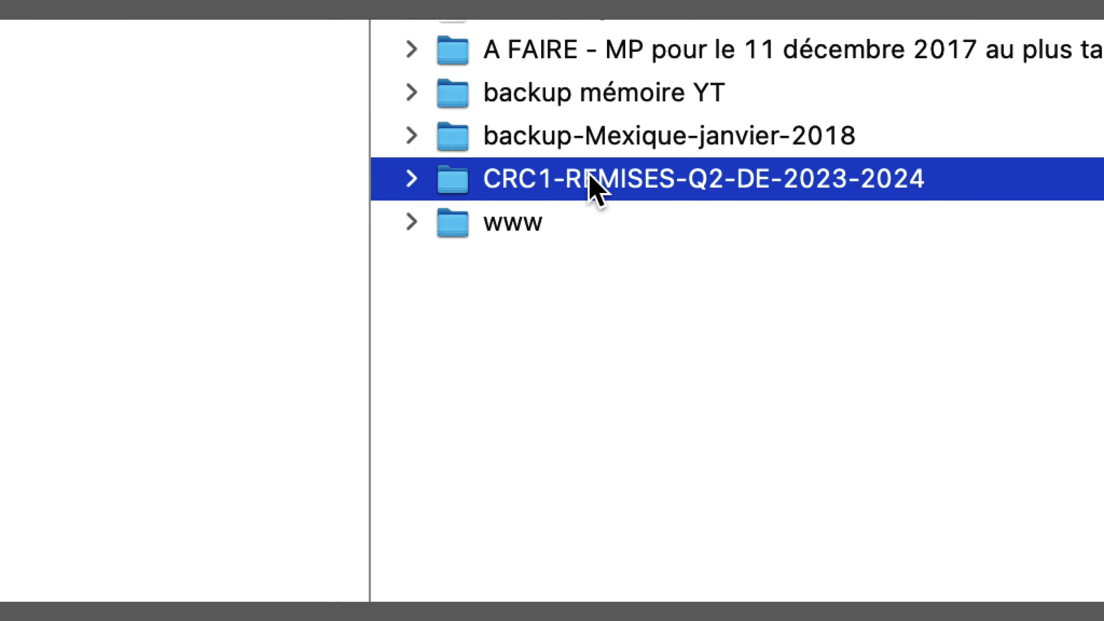
click(552, 174)
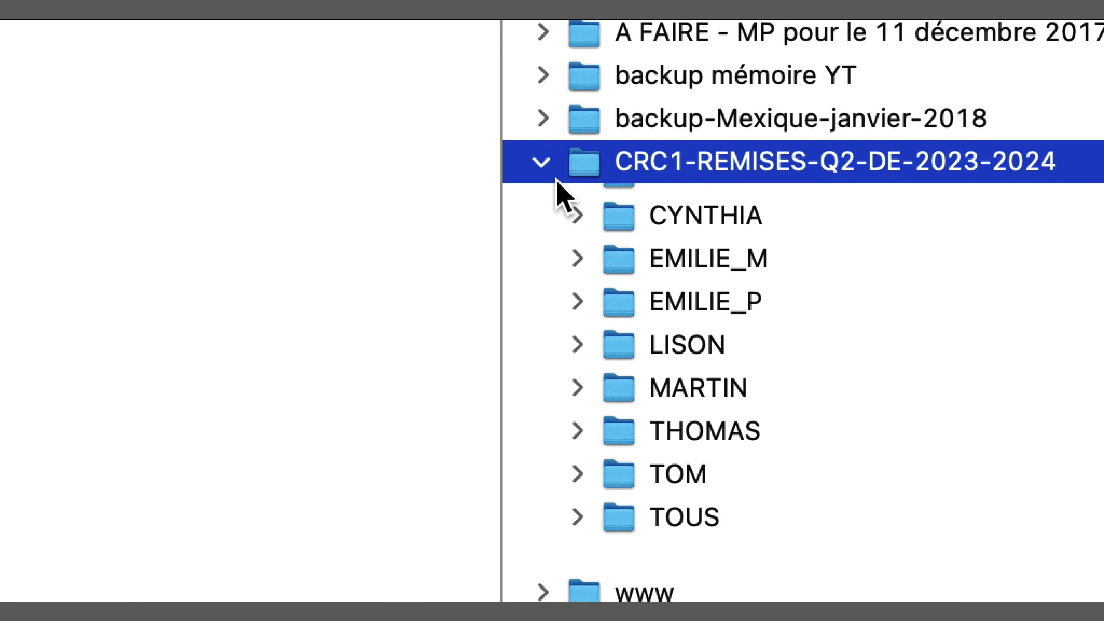
click(560, 186)
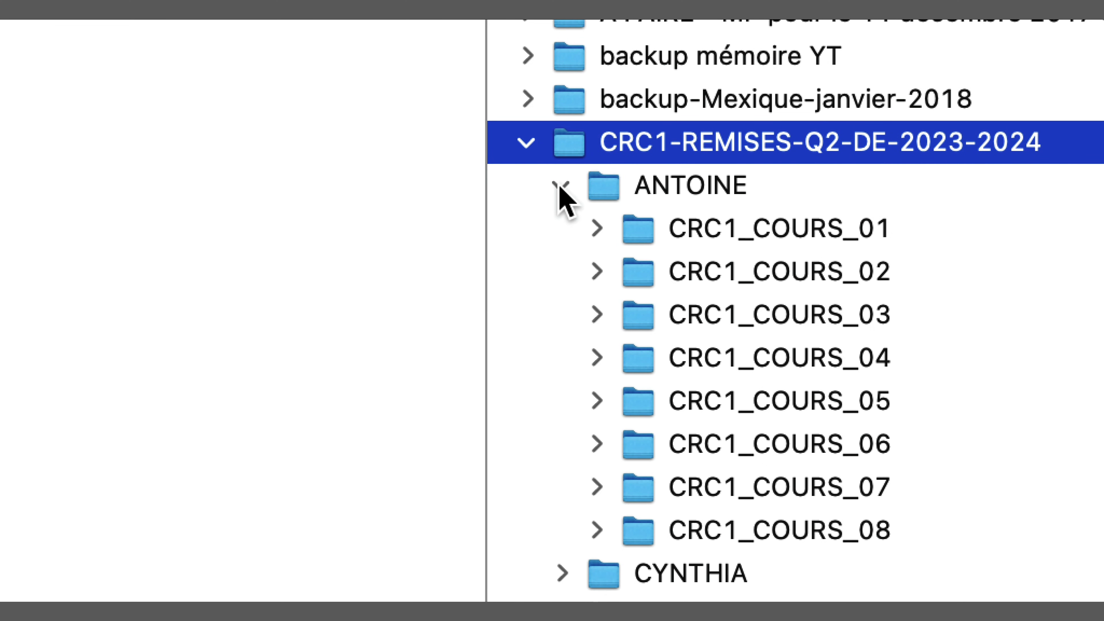
Select each course folder in turn, from CRC1_COURS_01 through CRC1_COURS_08.
click(590, 198)
click(592, 207)
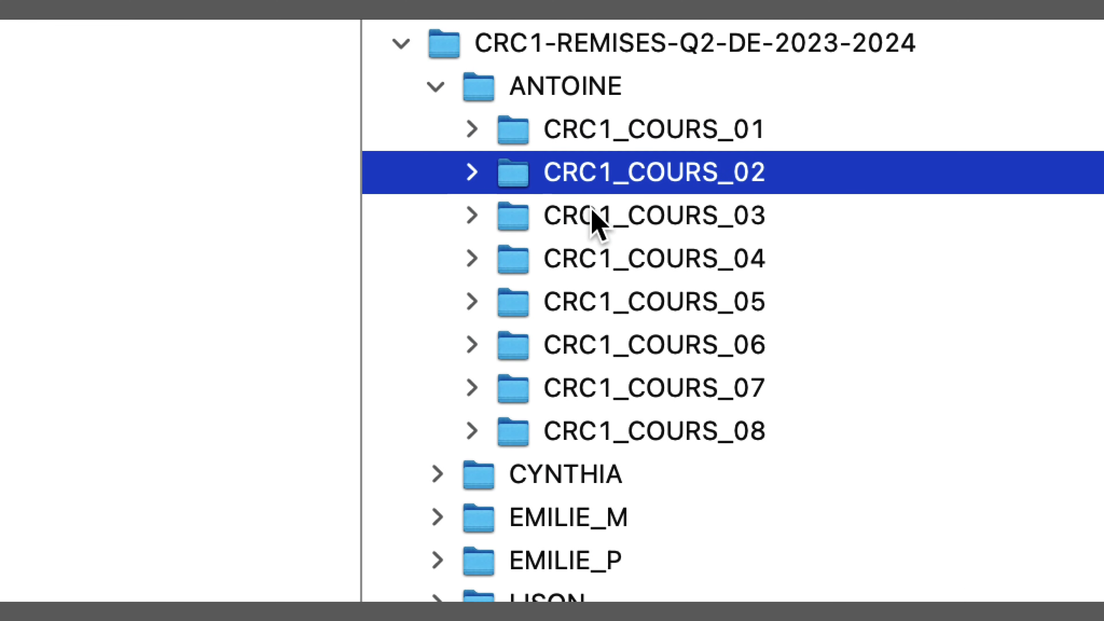
key(Down)
key(Down)
key(Down)
key(Down)
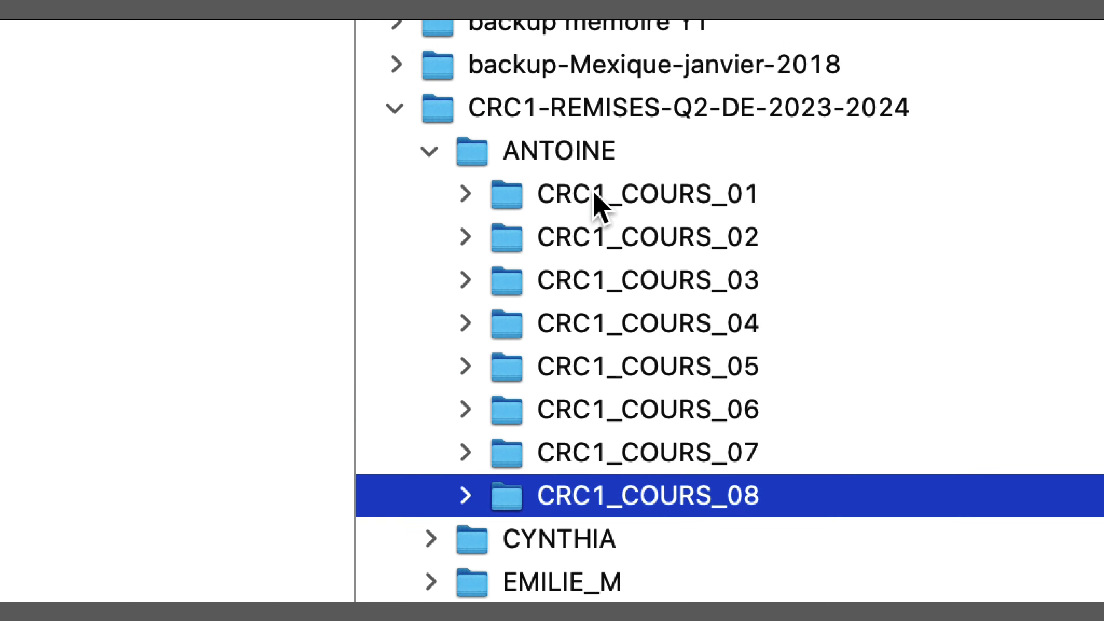
click(593, 195)
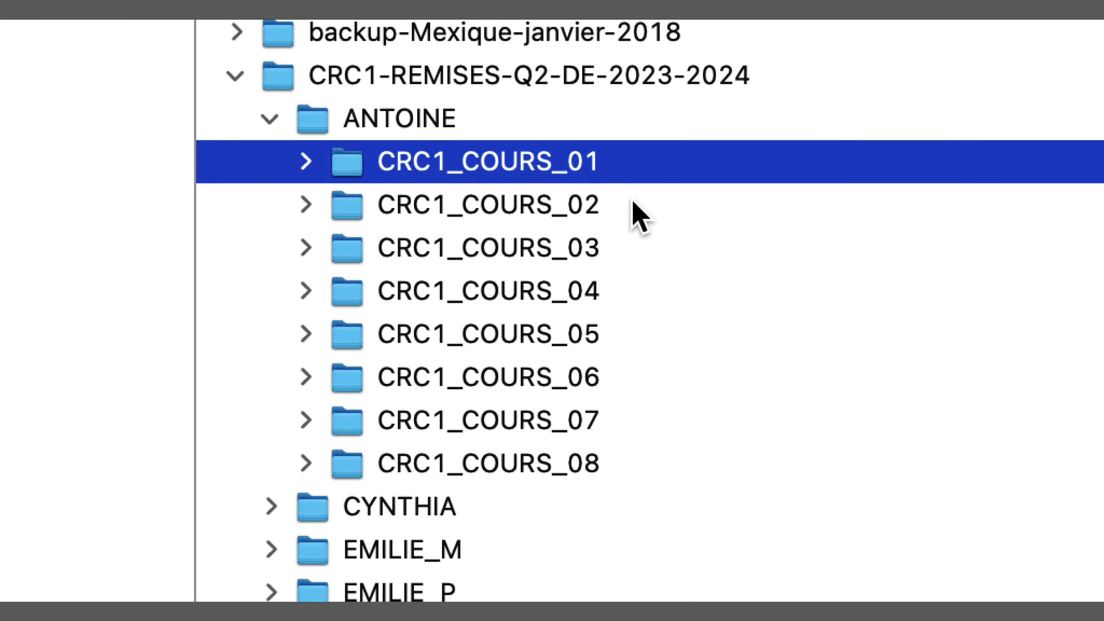
key(Down)
key(Down)
key(Down)
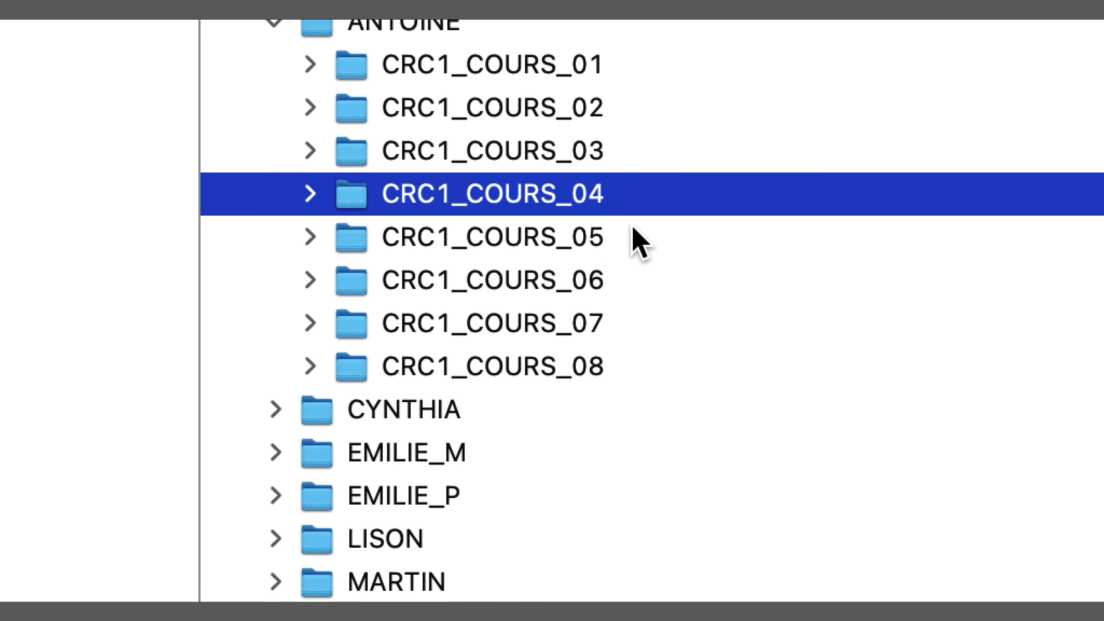
click(633, 228)
click(629, 210)
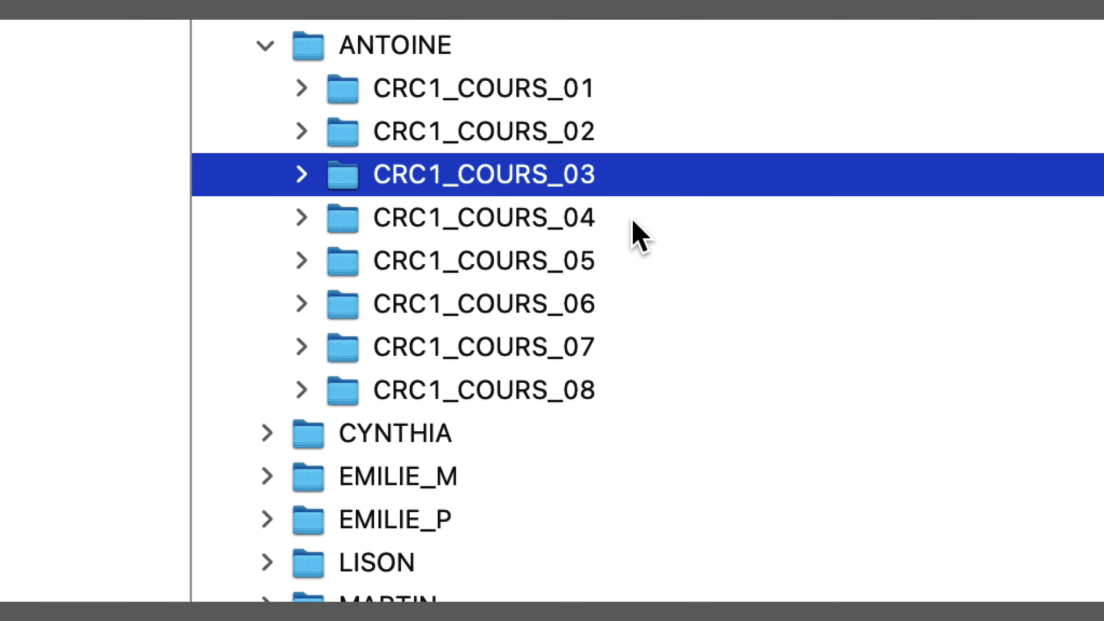
click(633, 228)
click(631, 228)
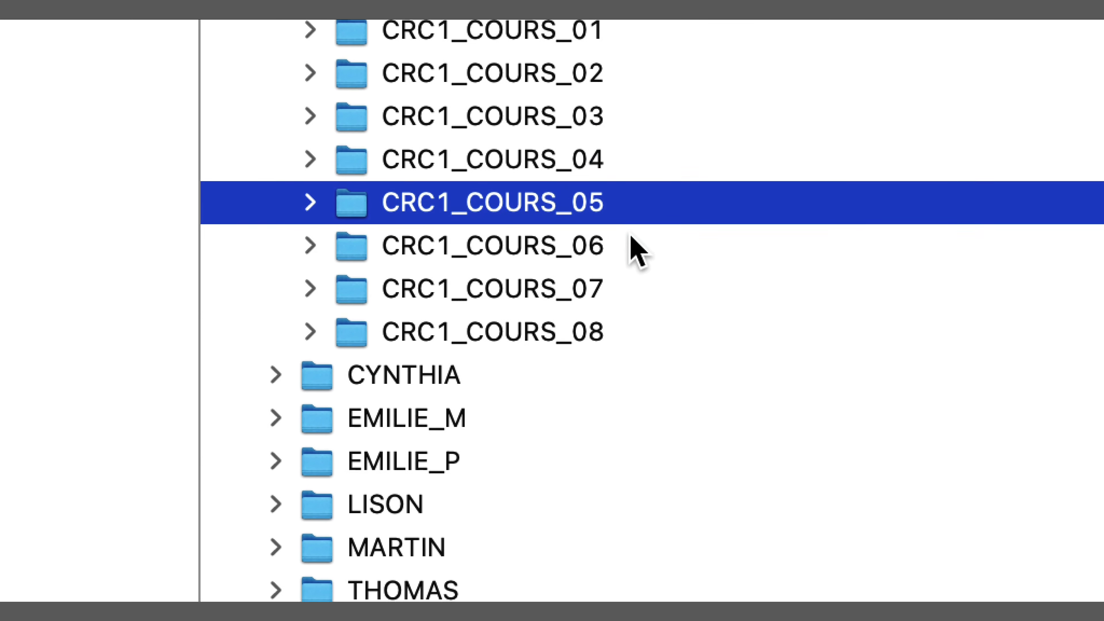
click(632, 237)
click(630, 238)
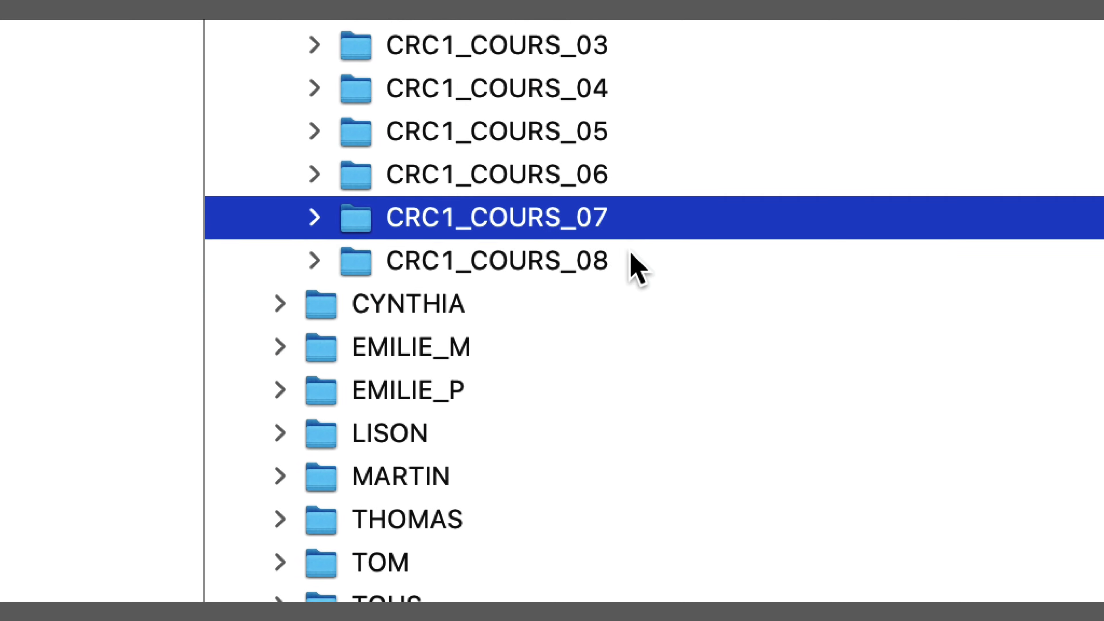
click(630, 244)
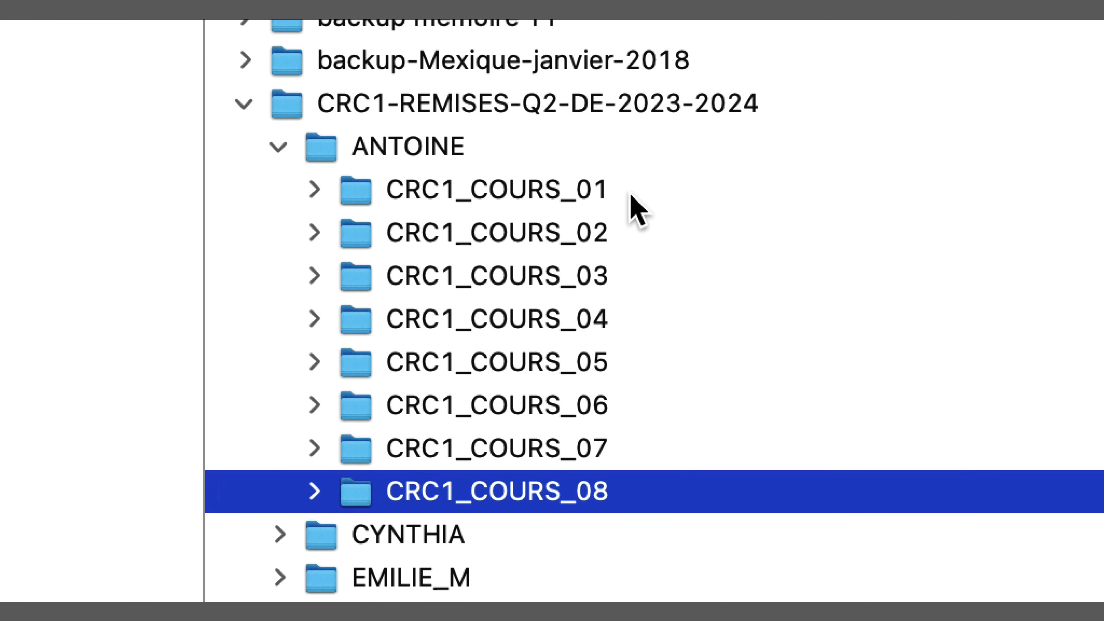
click(630, 192)
click(631, 230)
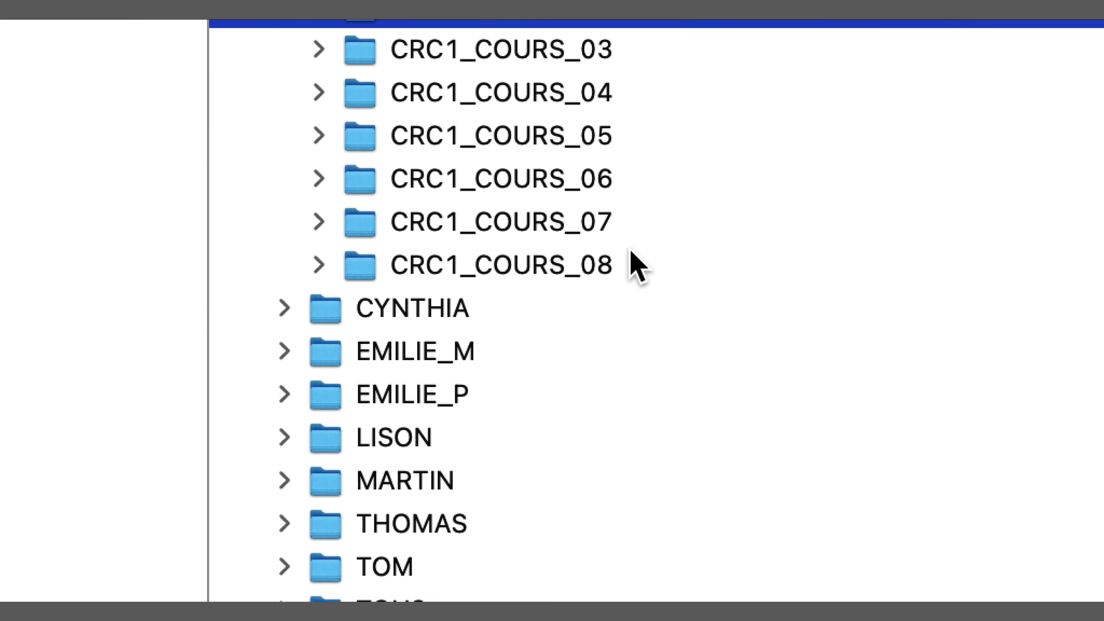
In FileZilla, add 's' before ftp:// in the Hôte field so it reads sftp://.
key(super+Tab)
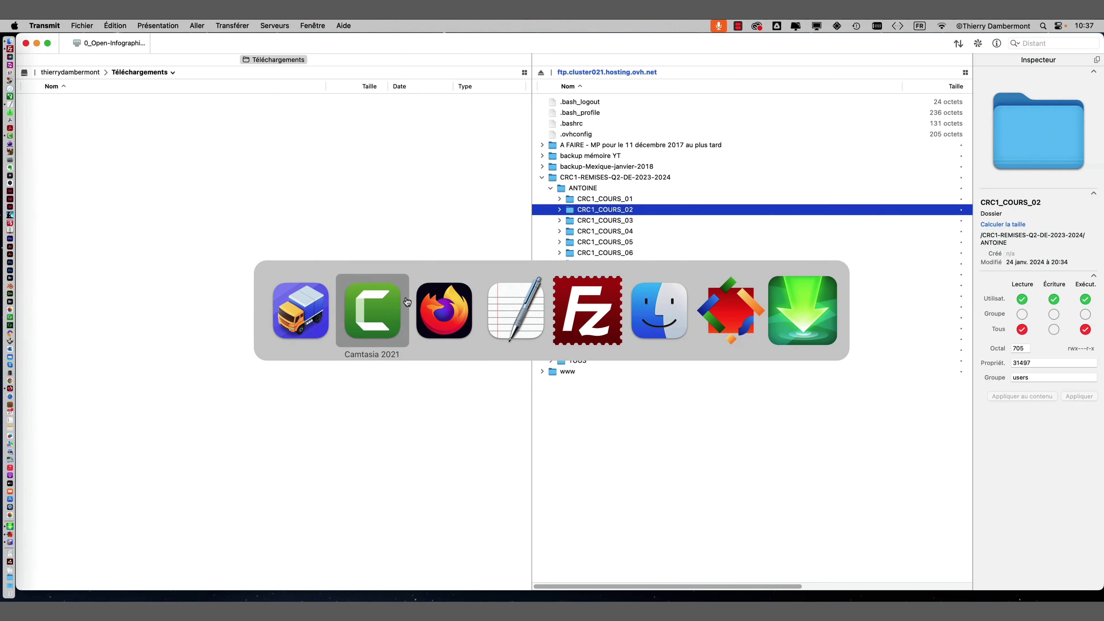
key(super+Tab)
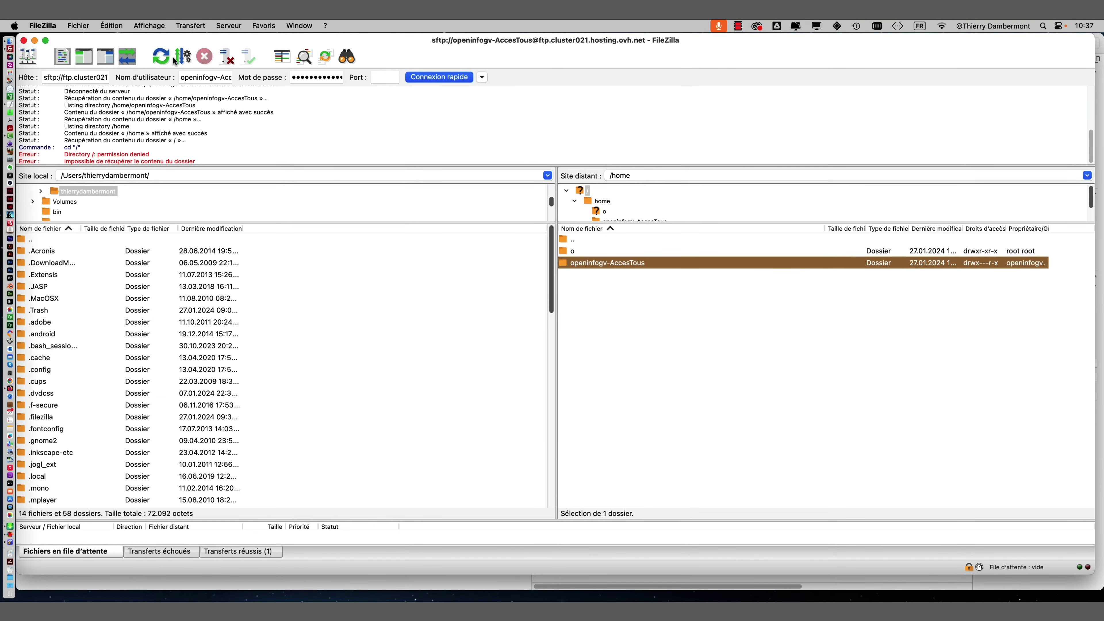
click(47, 78)
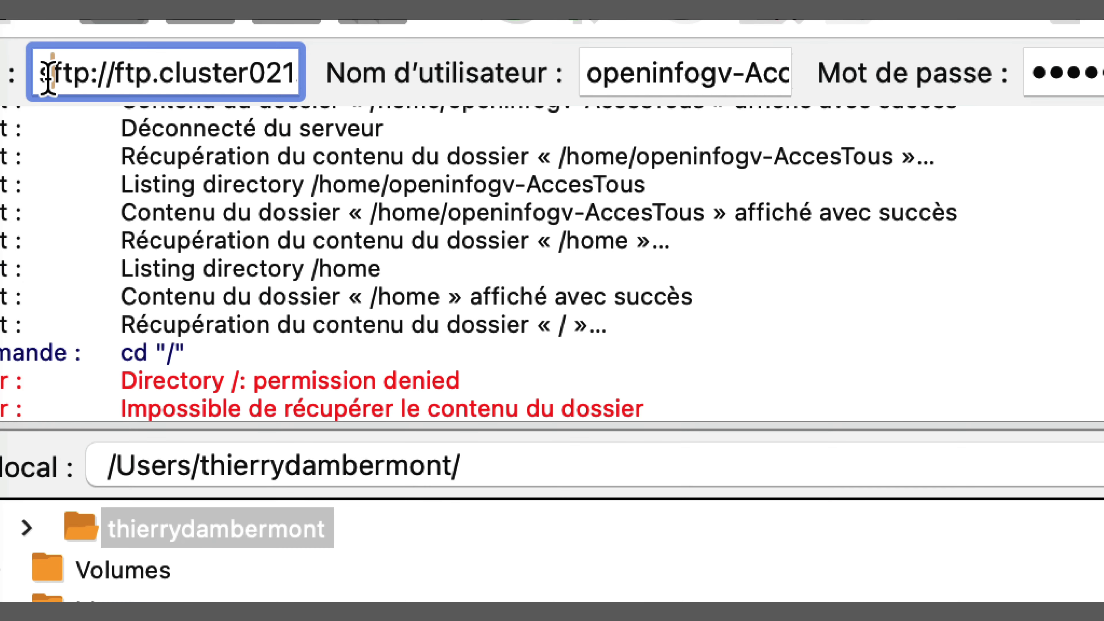
text(s)
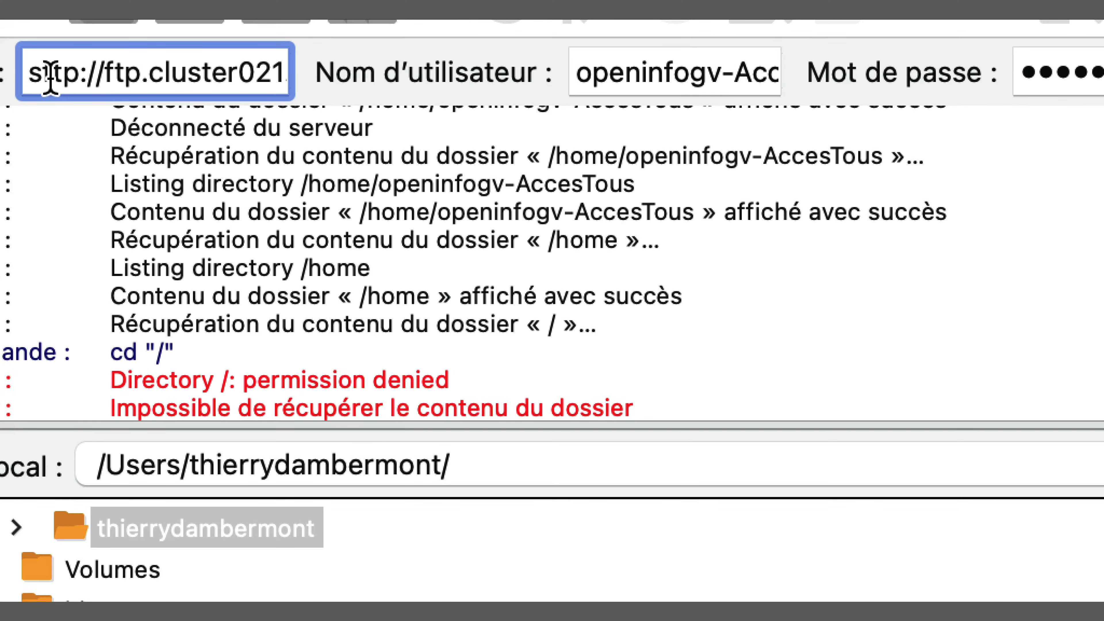
drag(48, 77, 35, 78)
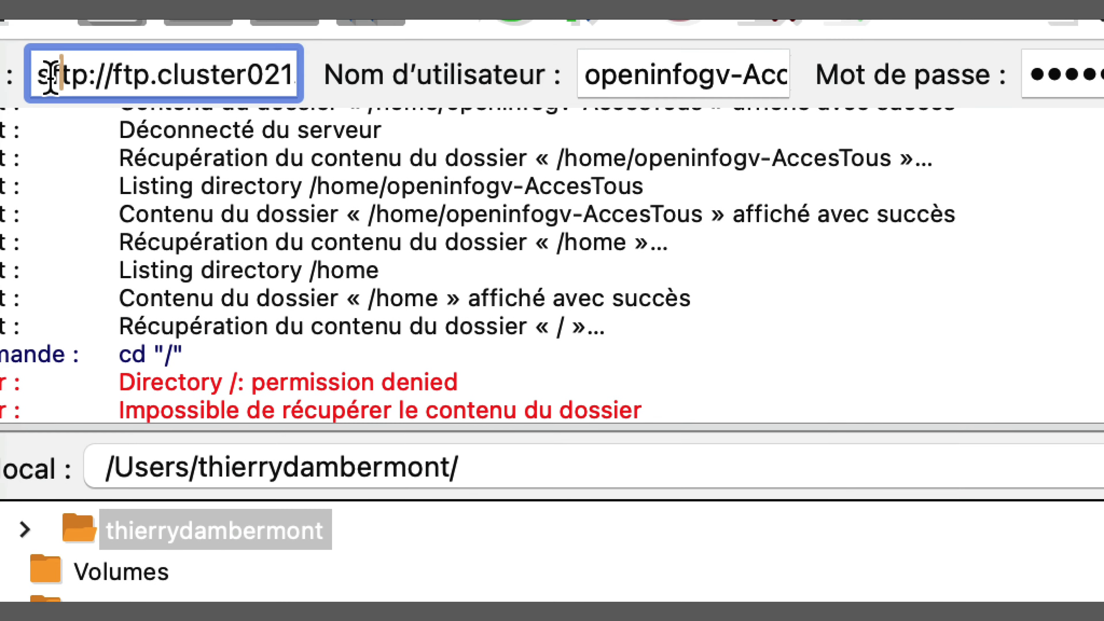
drag(49, 78, 26, 81)
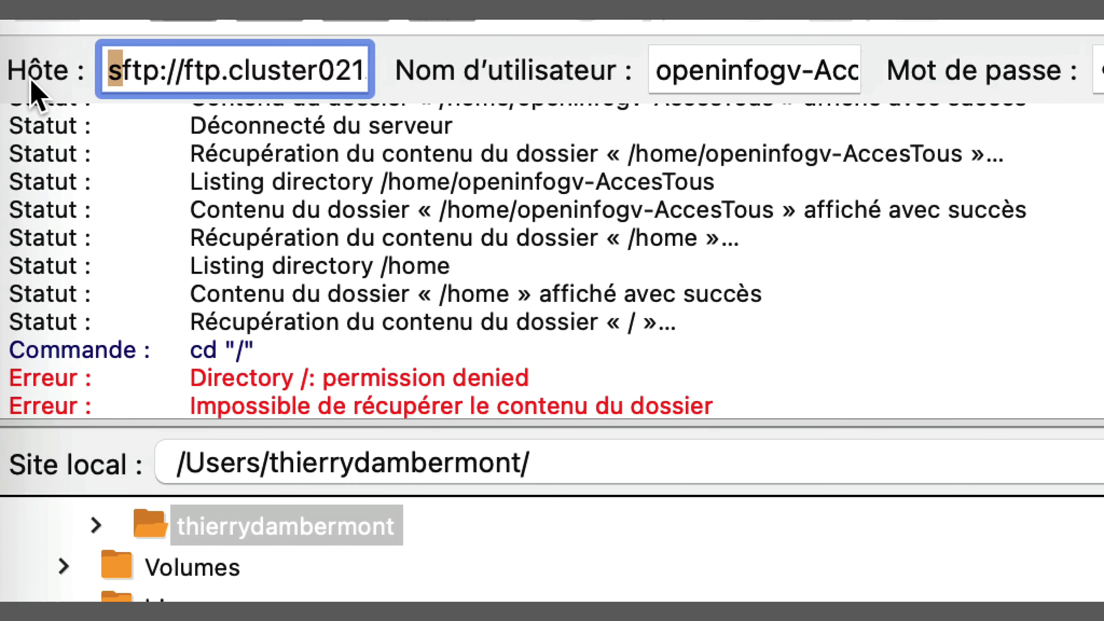